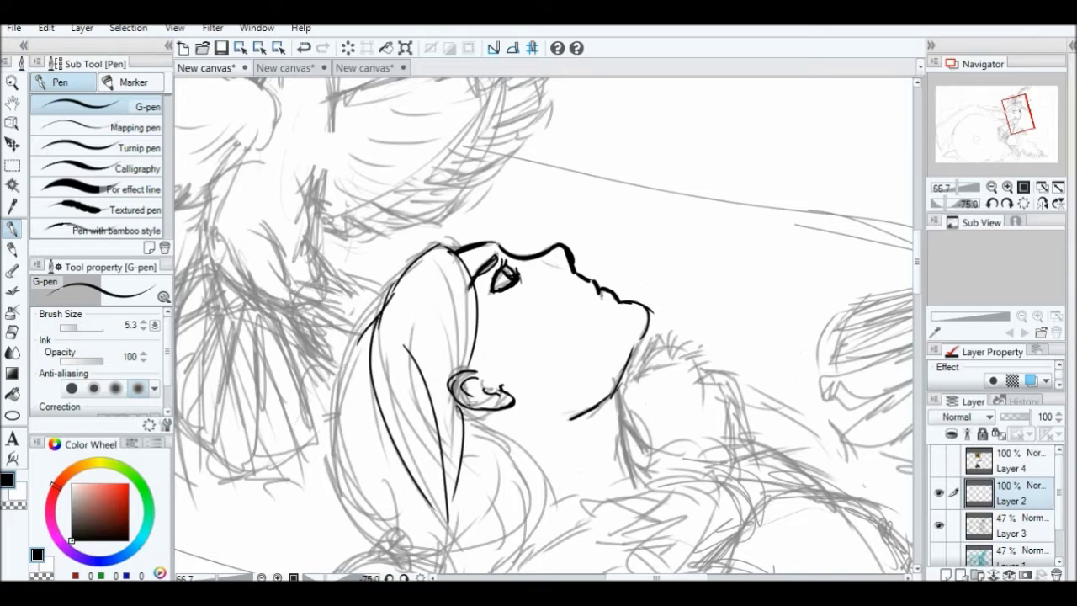
Ink the woman's hair strands down to the hair tie at the nape, and the front line of her neck
left_click_drag(412, 370, 438, 404)
mouse_move(413, 396)
left_mouse_down()
mouse_move(320, 471)
mouse_move(311, 517)
left_mouse_up()
mouse_move(303, 143)
left_mouse_down()
mouse_move(311, 345)
mouse_move(400, 394)
left_mouse_up()
left_click_drag(387, 307, 398, 395)
left_click_drag(406, 280, 434, 372)
left_click_drag(287, 195, 332, 337)
left_click_drag(421, 240, 472, 345)
left_click_drag(549, 198, 557, 262)
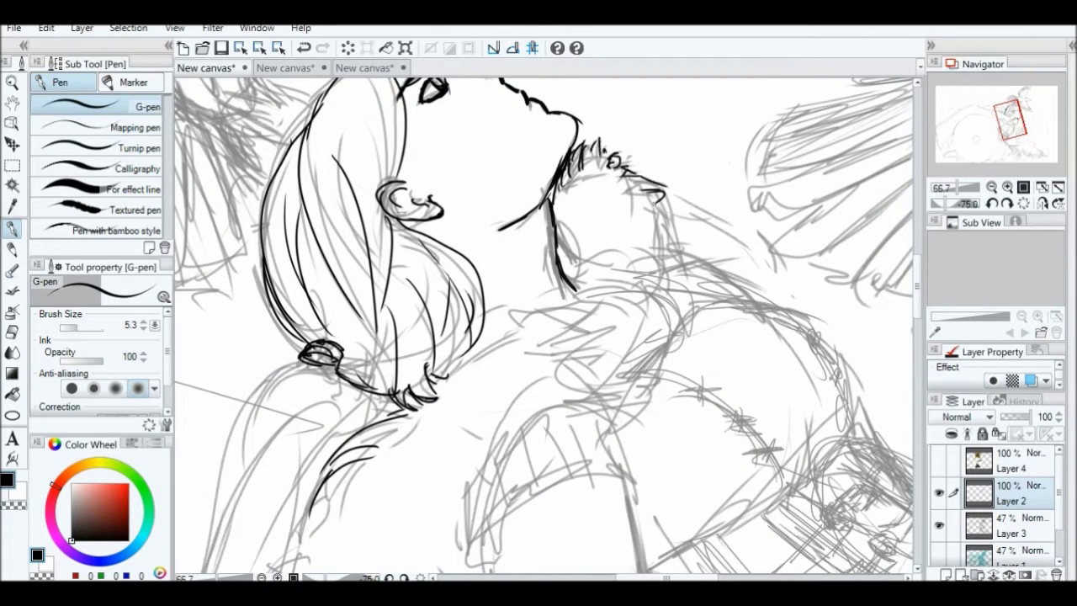
Ink the shaggy edge of the fur shawl around the shoulder and the banded sleeve cuff beneath it
mouse_move(682, 308)
left_mouse_down()
mouse_move(647, 347)
mouse_move(623, 416)
left_mouse_up()
mouse_move(631, 379)
left_mouse_down()
mouse_move(522, 438)
mouse_move(476, 526)
mouse_move(539, 244)
left_mouse_up()
left_click_drag(324, 273, 353, 231)
left_click_drag(387, 169, 325, 273)
mouse_move(330, 299)
left_mouse_down()
mouse_move(341, 414)
mouse_move(438, 351)
mouse_move(504, 286)
left_mouse_up()
left_click_drag(488, 341, 516, 231)
left_click_drag(515, 305, 562, 242)
left_click_drag(539, 278, 644, 218)
left_click_drag(602, 153, 618, 237)
left_click_drag(631, 148, 646, 214)
left_click_drag(672, 165, 653, 227)
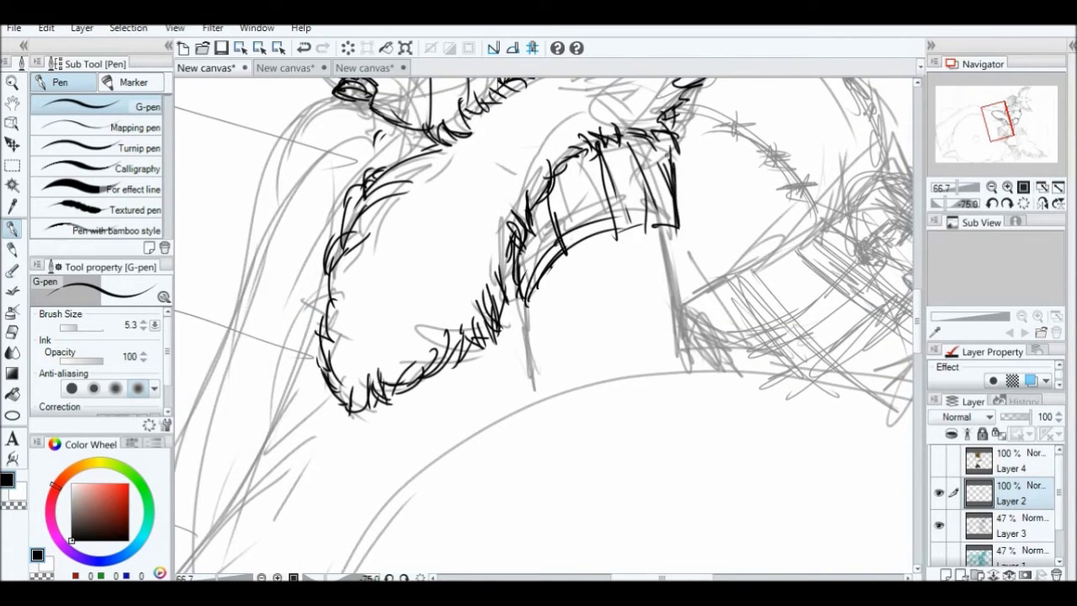
Ink the stitched bust outline and the corset's edges, straps and buckles over the sketch
scroll(543, 328, "down", 1)
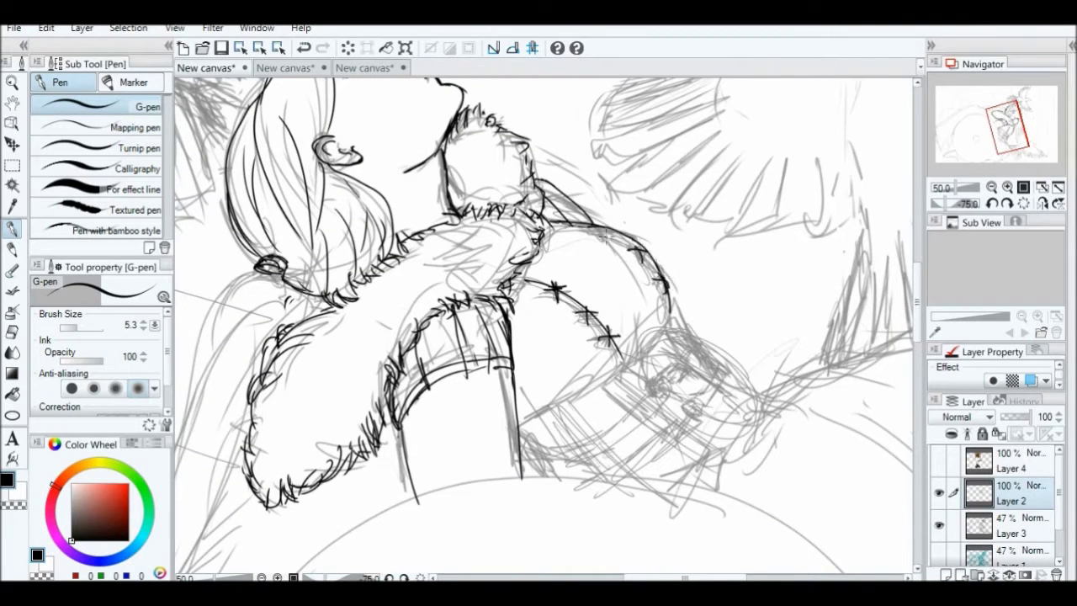
scroll(589, 337, "up", 1)
left_click_drag(659, 217, 552, 335)
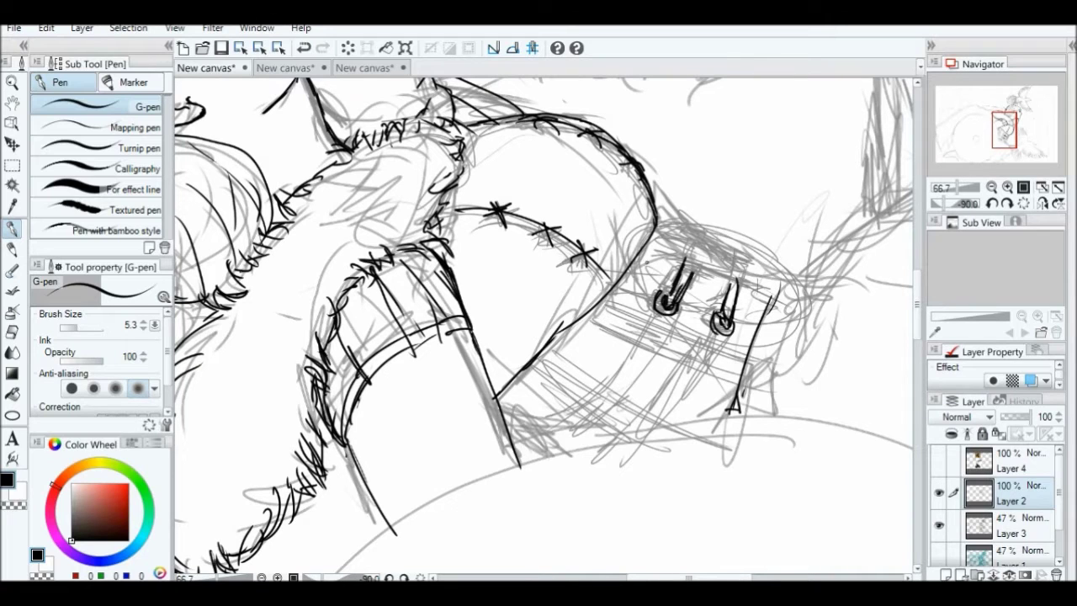
left_click_drag(589, 321, 741, 363)
left_click_drag(607, 332, 739, 375)
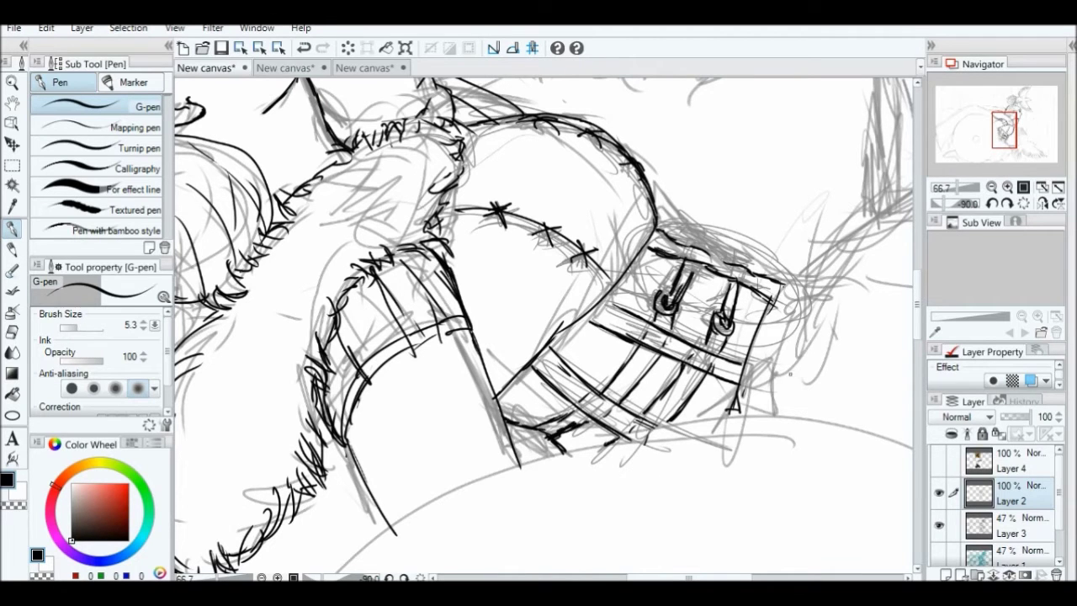
Ink the hip and skirt contours below the corset down to the canvas edge, undoing a misplaced stroke
left_click(1023, 203)
key("ctrl+minus")
key("ctrl+minus")
left_click_drag(620, 263, 547, 421)
left_click_drag(623, 232, 688, 354)
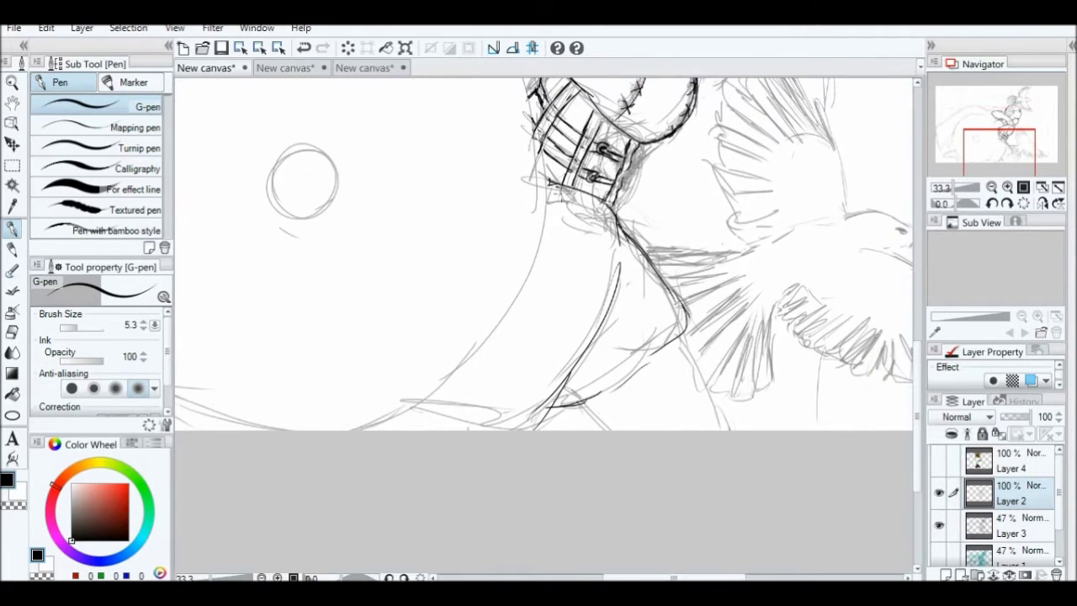
key("ctrl+z")
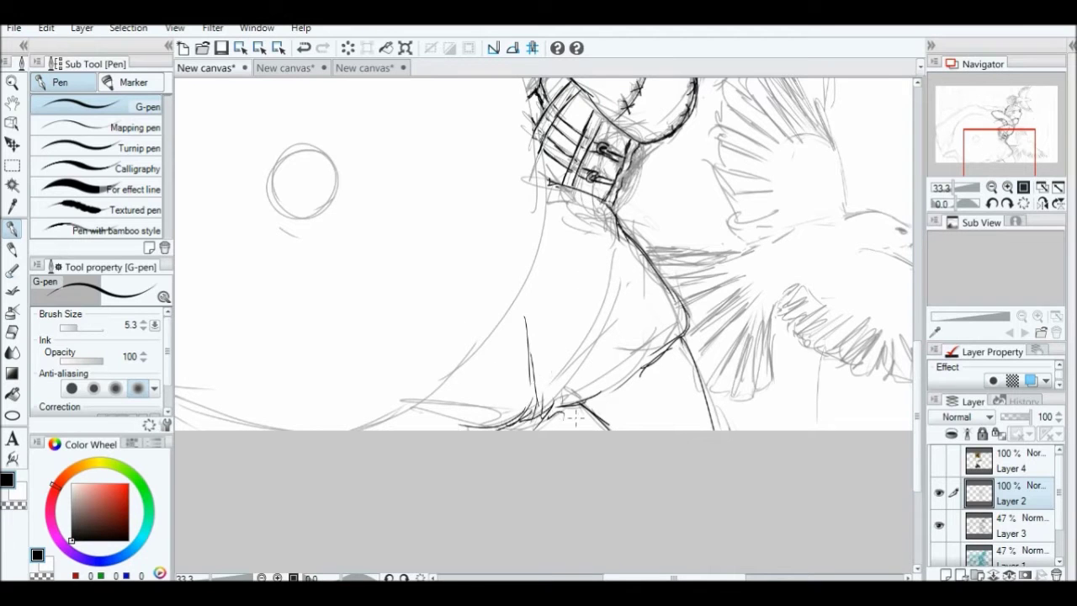
scroll(618, 385, "down", 3)
scroll(497, 319, "up", 3)
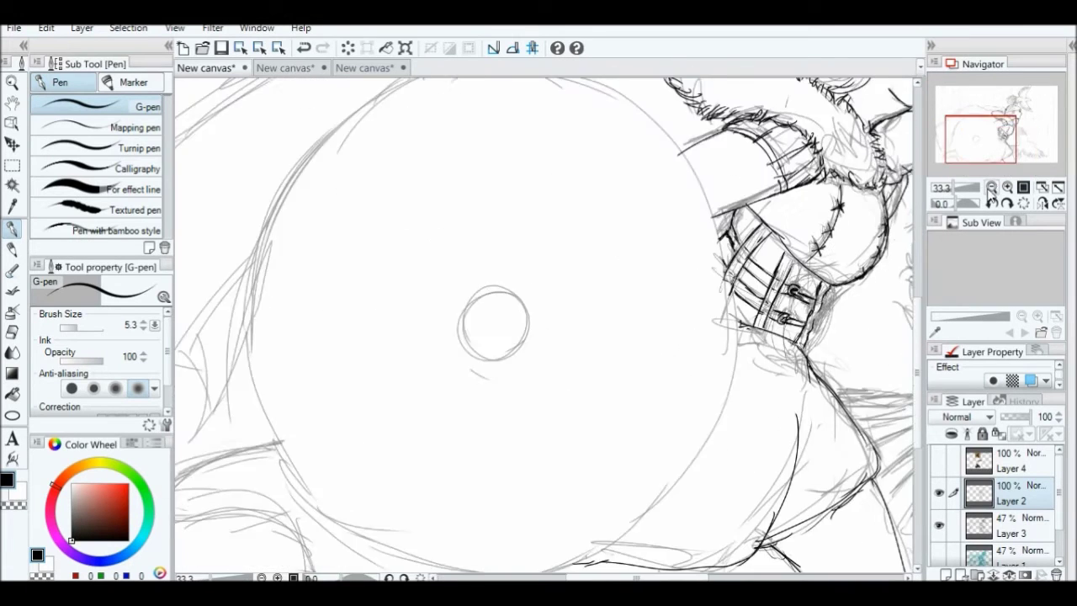
Add a new layer and draw a large circle with the Ellipse tool over the sketched shield
scroll(541, 326, "down", 1)
key("ctrl+shift+n")
key("u")
mouse_move(480, 328)
left_mouse_down()
mouse_move(674, 501)
mouse_move(653, 507)
left_mouse_up()
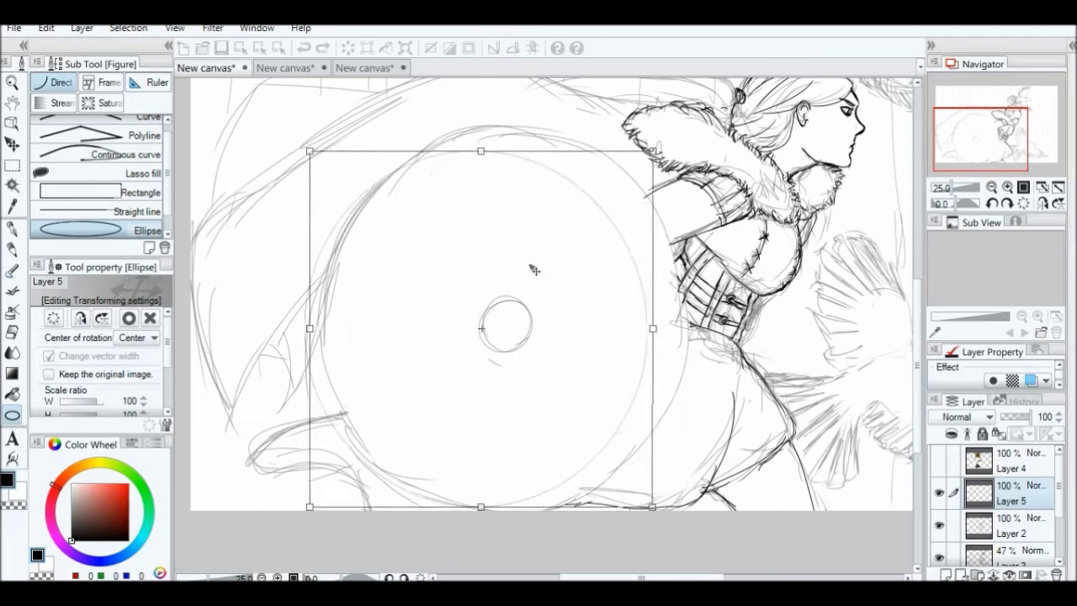
key("Return")
Duplicate the shield circle and scale the copy to about 94% to form the inner rim
key("m")
left_click_drag(533, 238, 748, 513)
key("ctrl+c")
key("ctrl+v")
key("ctrl+t")
left_click_drag(260, 96, 271, 106)
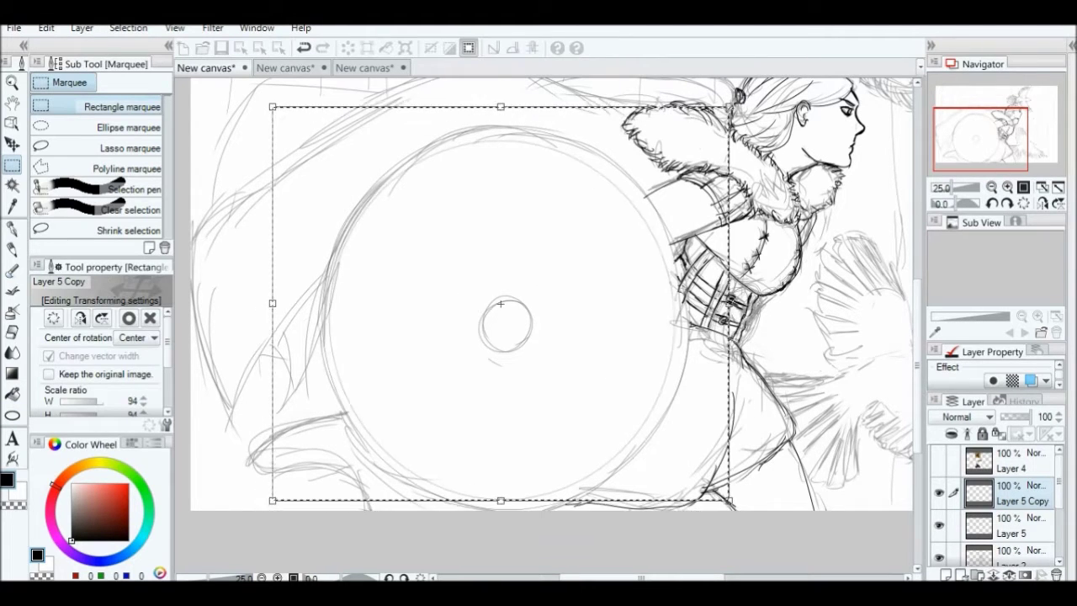
key("m")
left_click(470, 233)
Copy the circle again, shrink it onto the sketched centre boss, and merge the circle layers into Layer 2
scroll(993, 505, "down", 2)
left_click(939, 512)
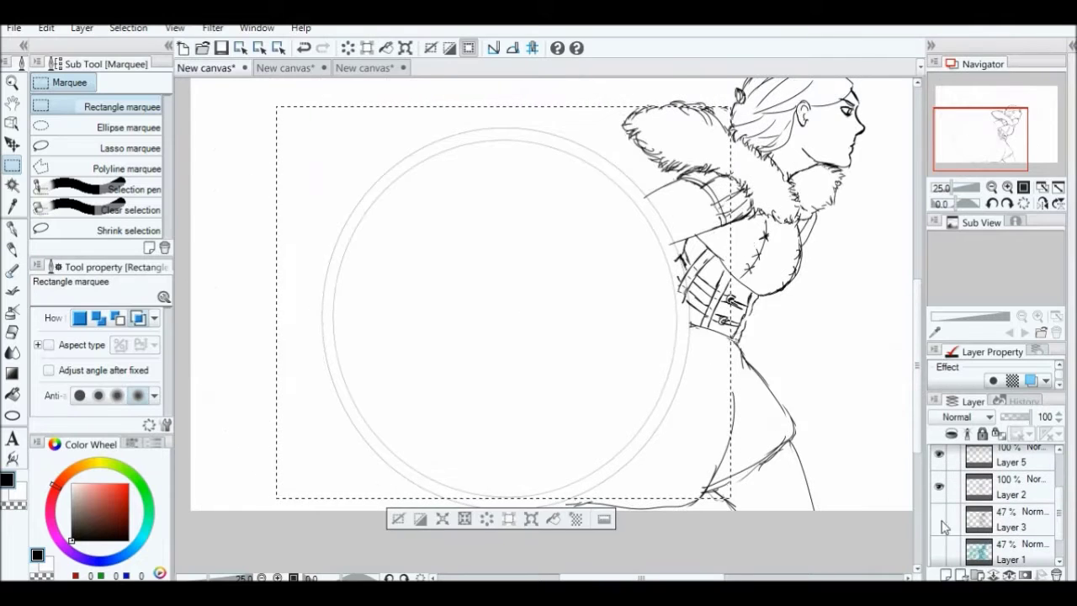
left_click(939, 512)
key("ctrl+c")
key("ctrl+v")
key("ctrl+t")
mouse_move(673, 144)
left_mouse_down()
mouse_move(534, 272)
mouse_move(516, 324)
mouse_move(532, 313)
left_mouse_up()
key("Return")
key("ctrl+d")
key("ctrl+e")
Check the shield circles against the line art with the sketch layer temporarily hidden
left_click(16, 416)
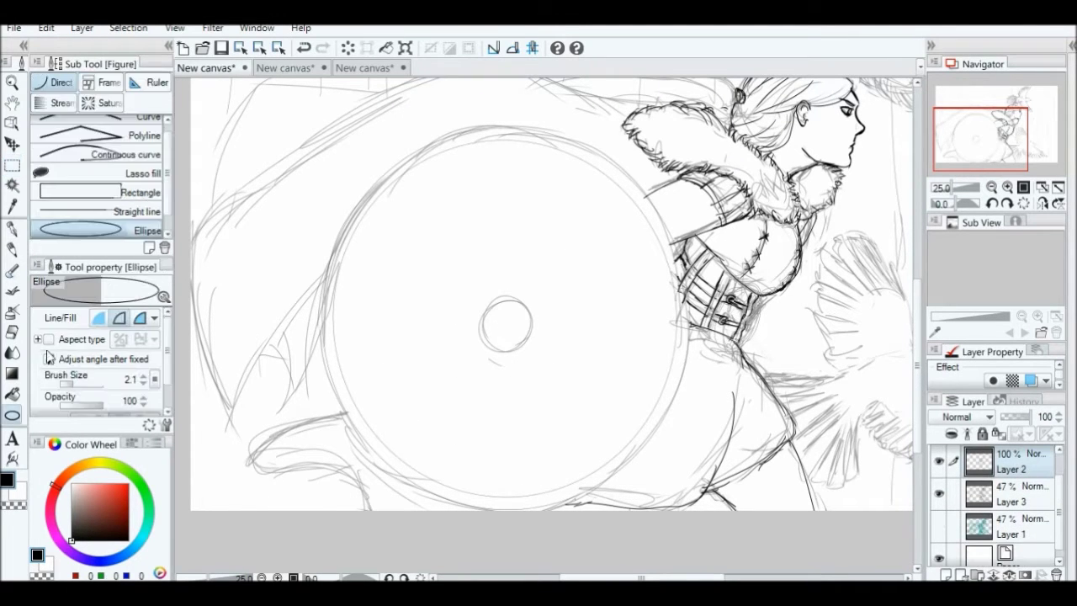
left_click(939, 494)
key("e")
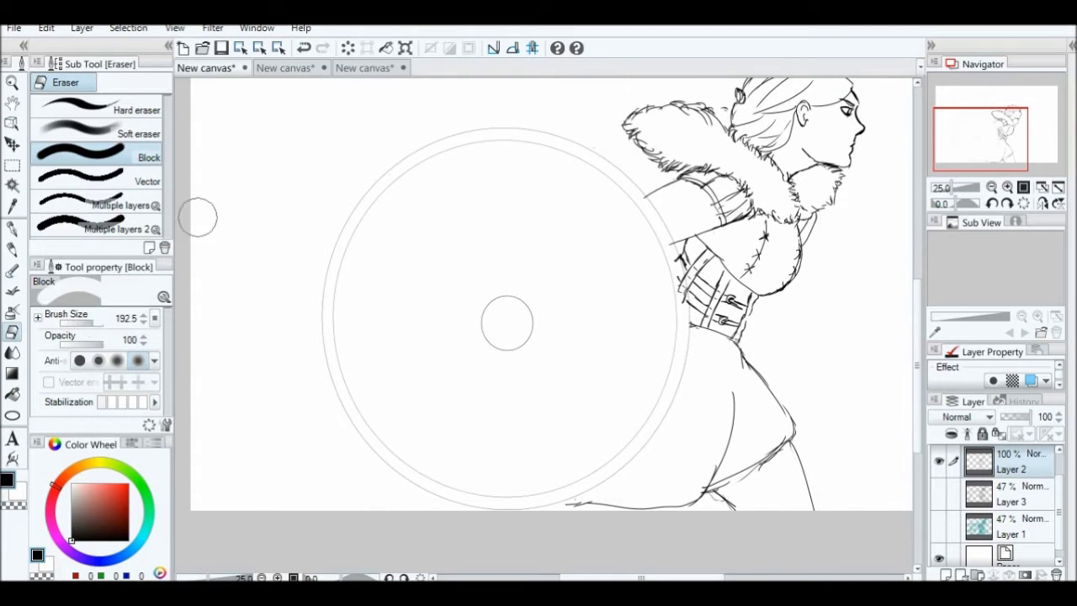
left_click(939, 494)
Ink the windblown ponytail strands behind the shoulder and the cloak's outer edge with the G-pen
key("p")
mouse_move(981, 139)
left_mouse_down()
mouse_move(996, 122)
mouse_move(1001, 137)
left_mouse_up()
key("ctrl+x")
left_click(520, 233)
left_click_drag(955, 204, 941, 187)
left_click_drag(530, 134, 358, 286)
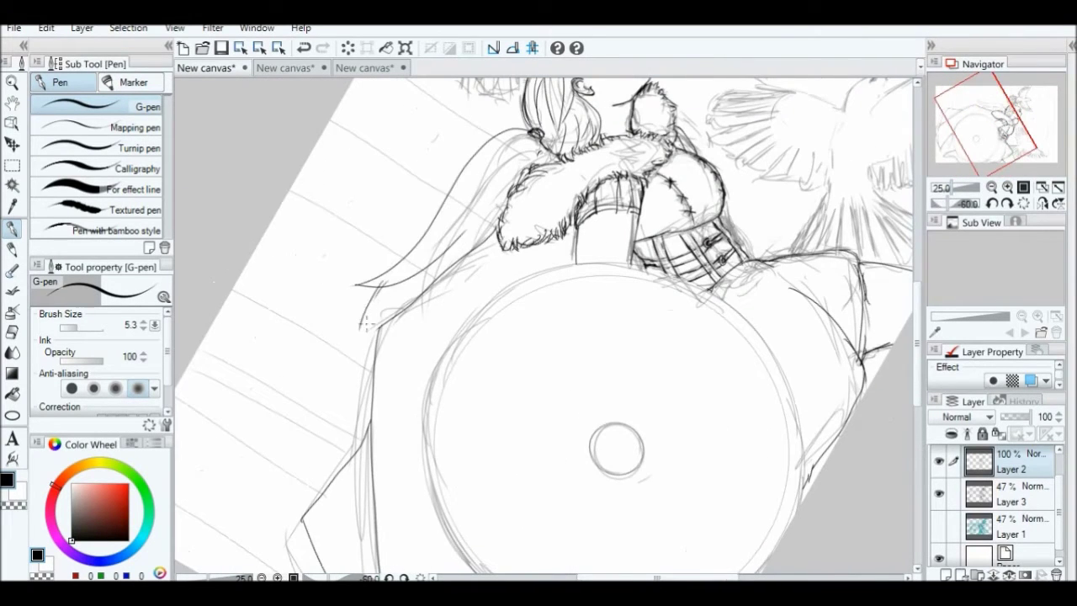
left_click_drag(505, 206, 370, 324)
left_click_drag(526, 139, 417, 252)
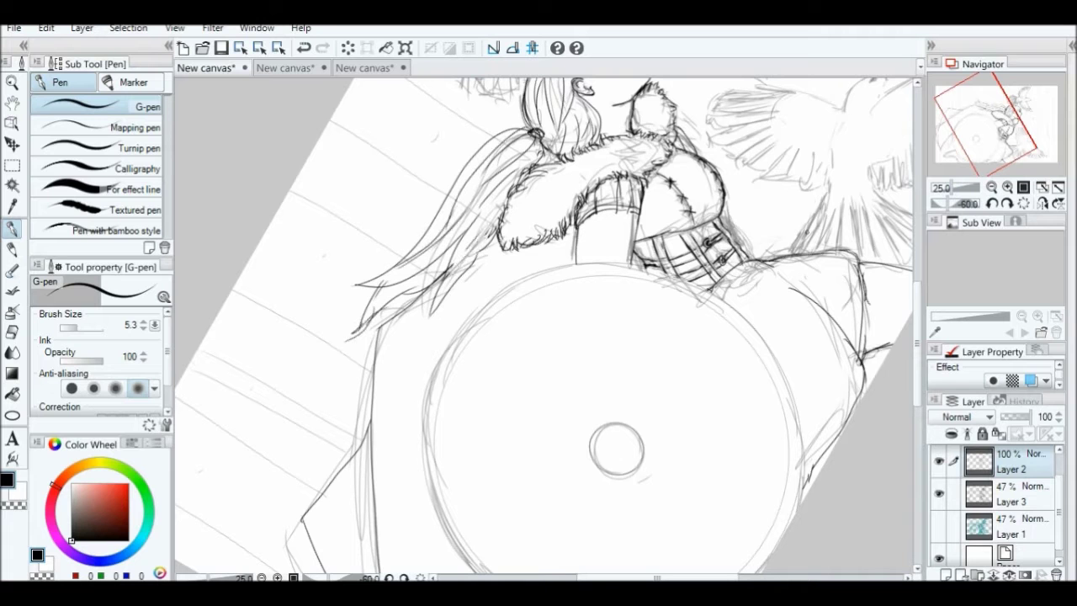
Ink the billowing cloak's lower edge and inner folds around the shield
left_click_drag(993, 122, 926, 159)
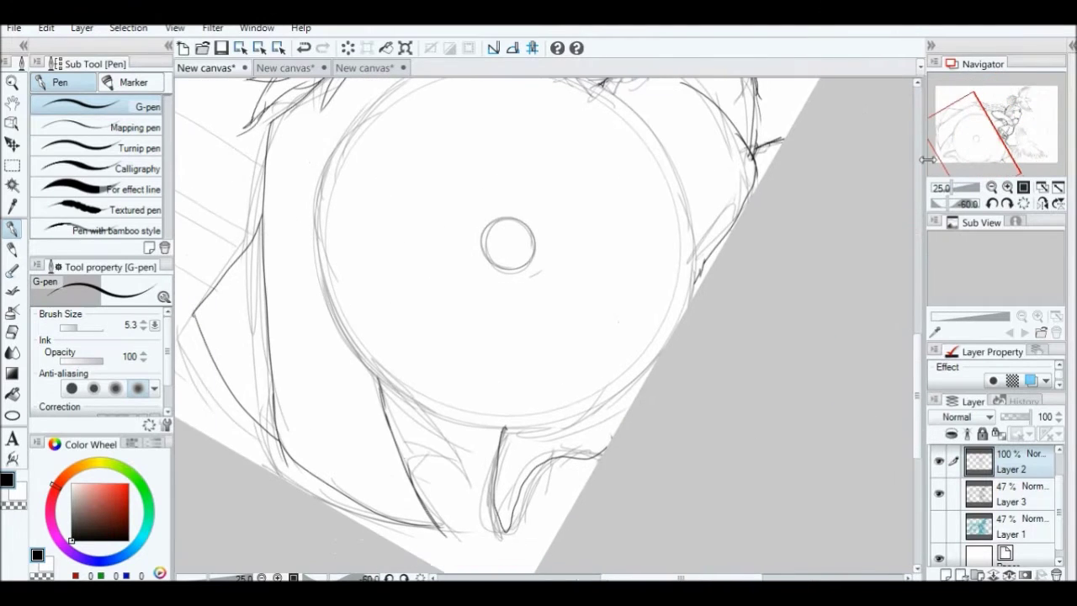
left_click_drag(562, 309, 338, 379)
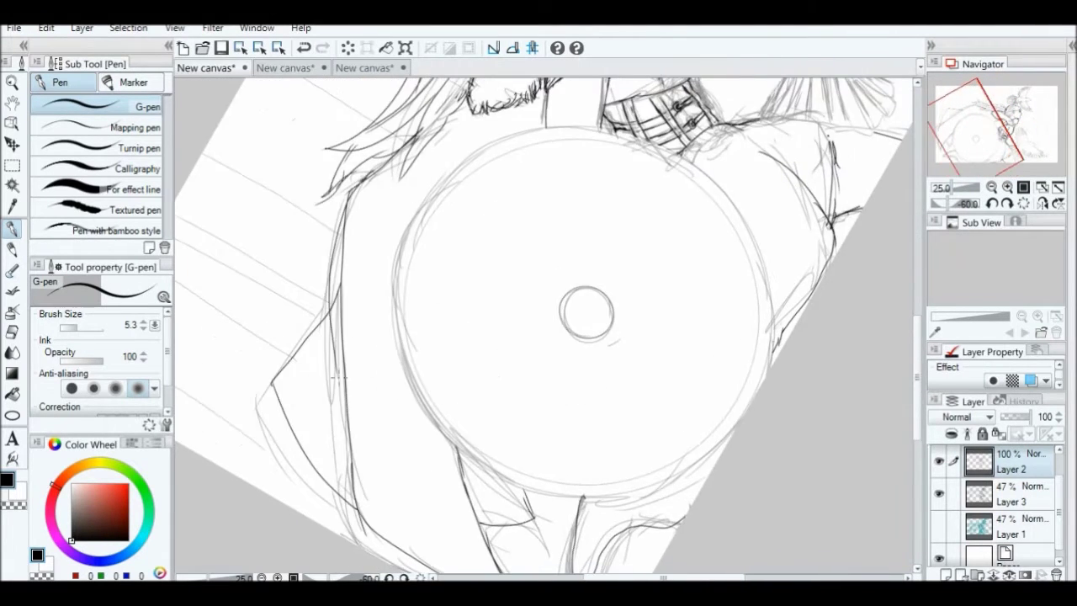
left_click_drag(337, 126, 295, 371)
Ink the upper bird's raised wing with its feathers, and the outline of its head, eye and beak
scroll(308, 162, "up", 1)
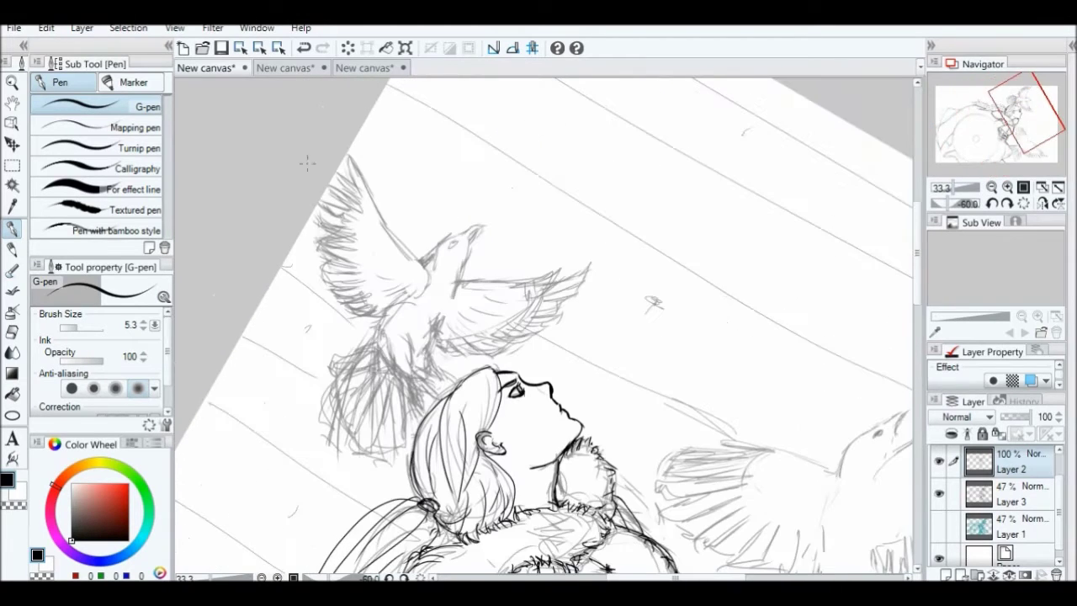
scroll(589, 219, "up", 1)
left_click_drag(545, 159, 522, 185)
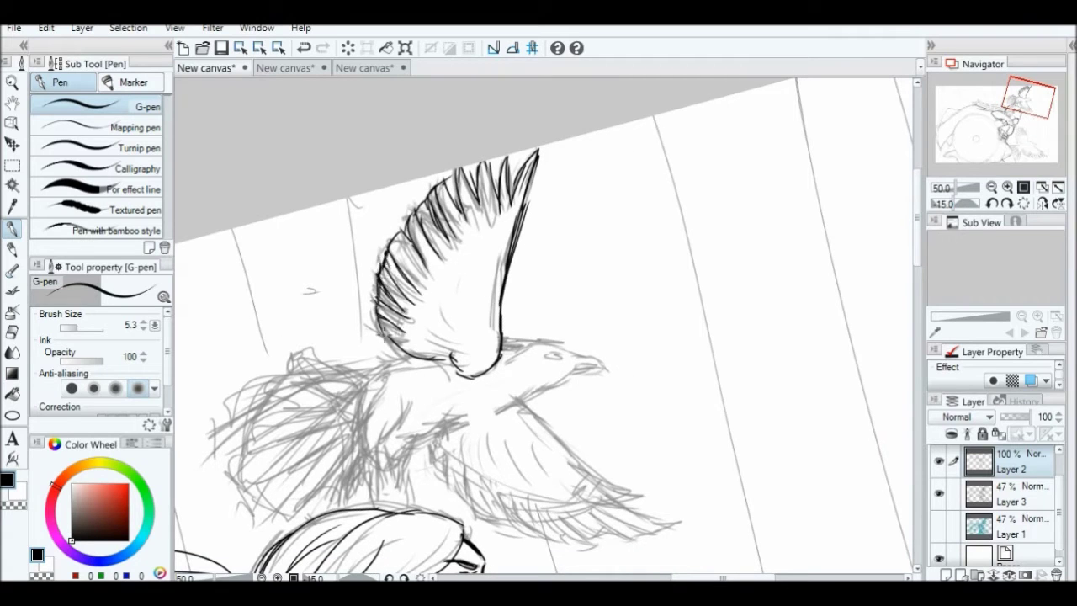
mouse_move(485, 239)
left_mouse_down()
mouse_move(651, 129)
mouse_move(482, 262)
mouse_move(488, 291)
left_mouse_up()
scroll(488, 290, "up", 1)
left_click_drag(490, 295, 468, 354)
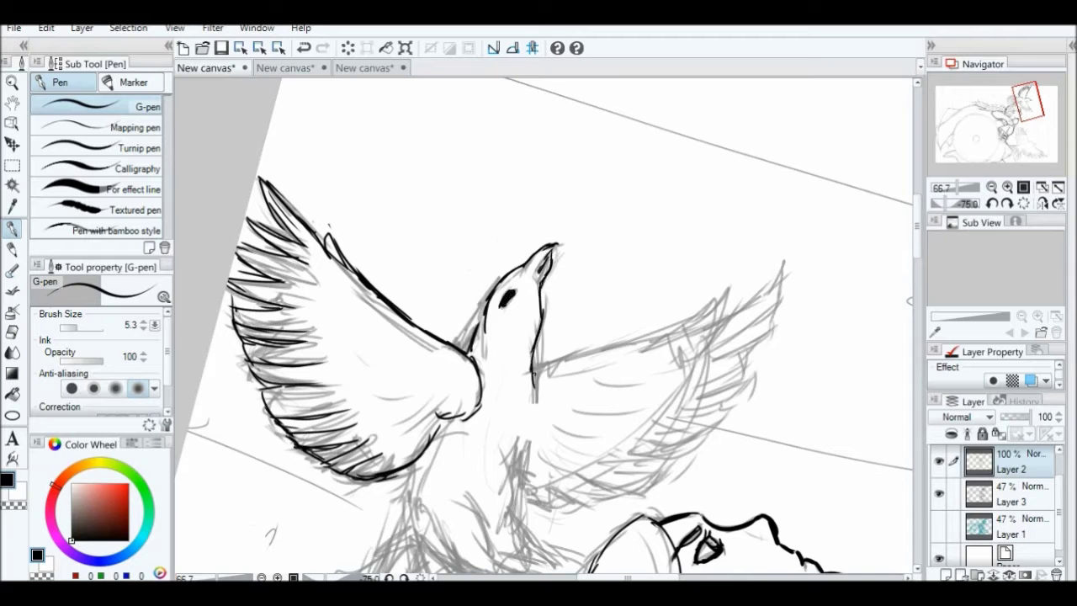
Ink the upper bird's neck, body and legs, and the fanned tail feathers
left_click_drag(533, 354, 536, 400)
left_click_drag(536, 401, 657, 277)
left_click_drag(494, 366, 553, 261)
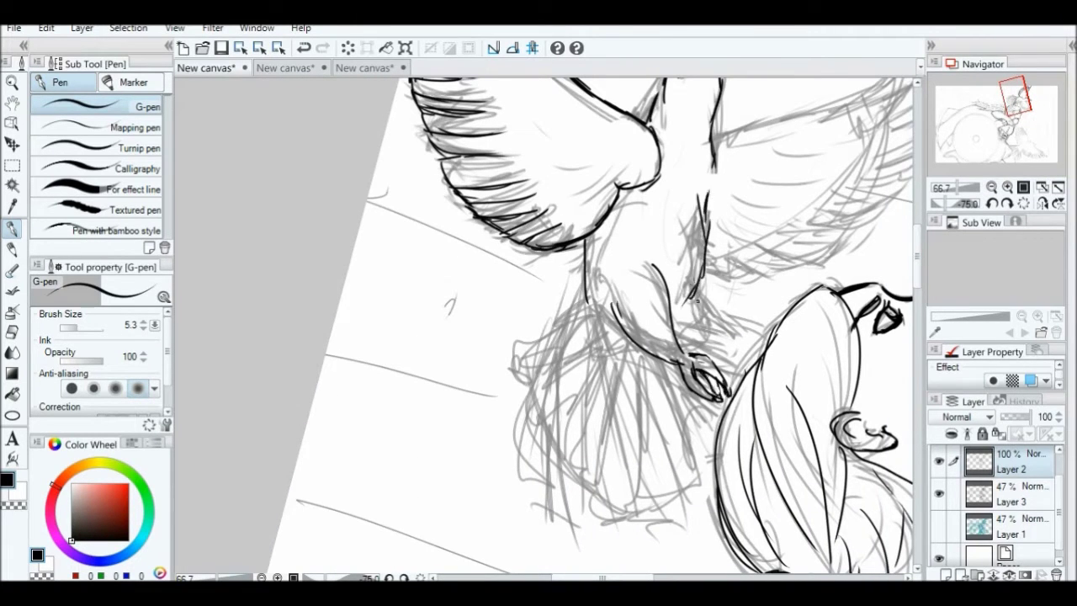
left_click_drag(551, 324, 581, 463)
mouse_move(589, 344)
left_mouse_down()
mouse_move(596, 498)
mouse_move(602, 489)
left_mouse_up()
mouse_move(627, 362)
left_mouse_down()
mouse_move(696, 480)
mouse_move(640, 505)
left_mouse_up()
left_click_drag(665, 379, 694, 493)
mouse_move(623, 341)
left_mouse_down()
mouse_move(638, 509)
mouse_move(614, 506)
mouse_move(678, 406)
left_mouse_up()
Ink the leading edge and overlapping feathers of the upper bird's second wing
mouse_move(677, 406)
left_mouse_down()
mouse_move(589, 269)
mouse_move(522, 477)
mouse_move(456, 295)
left_mouse_up()
left_click_drag(493, 360, 430, 241)
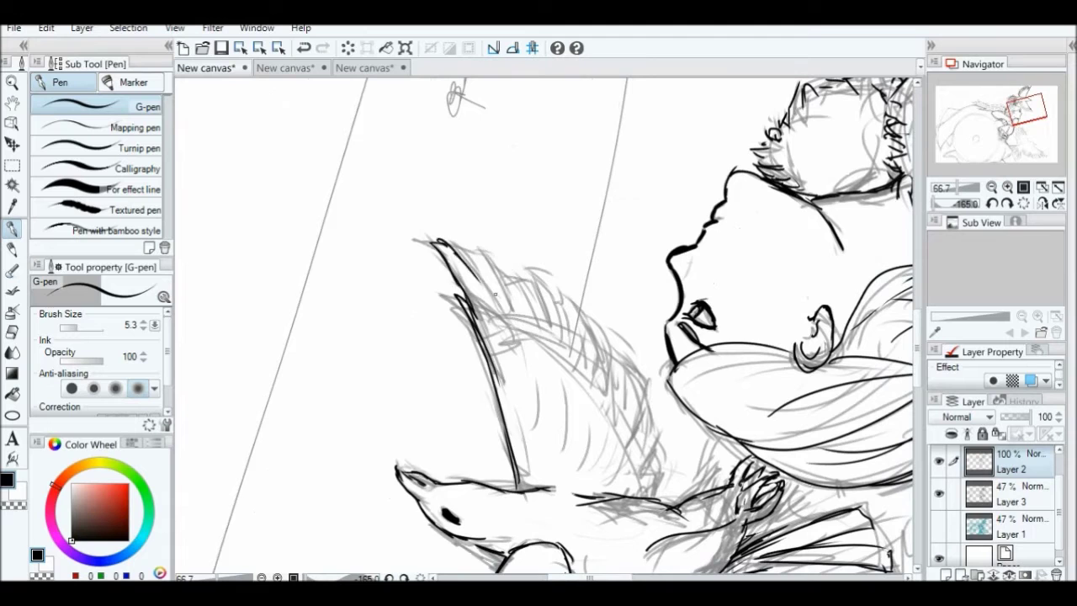
left_click_drag(549, 318, 562, 362)
left_click_drag(563, 362, 505, 278)
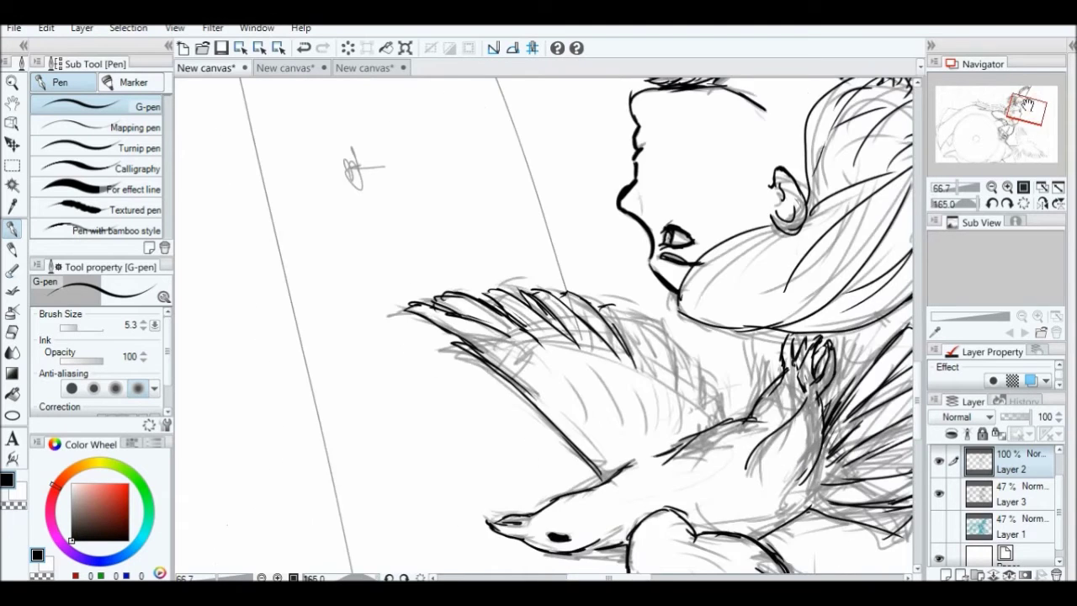
left_click_drag(1014, 154, 1011, 148)
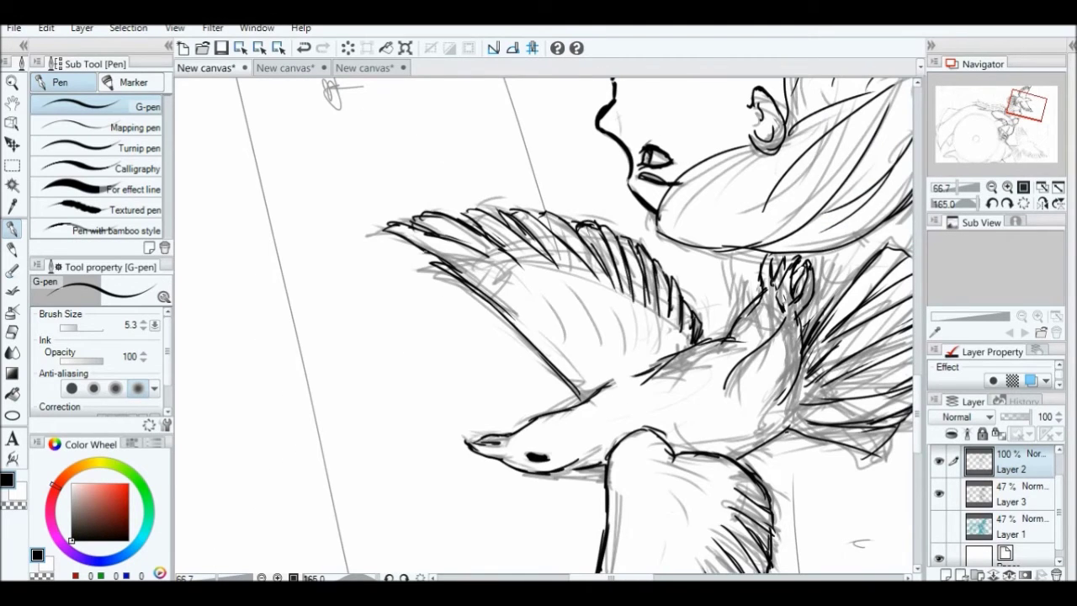
Ink the leading edge and first feathers of the lower bird's raised wing, undoing the misplaced strokes
left_click(1016, 192)
mouse_move(1010, 168)
left_mouse_down()
mouse_move(985, 145)
mouse_move(1023, 140)
left_mouse_up()
left_click_drag(589, 219, 631, 370)
left_click_drag(572, 190, 610, 269)
mouse_move(522, 148)
left_mouse_down()
mouse_move(589, 244)
mouse_move(547, 235)
left_mouse_up()
left_click_drag(476, 139, 547, 251)
left_click_drag(447, 167, 509, 247)
key("ctrl+z")
key("ctrl+z")
left_click_drag(579, 190, 635, 345)
key("ctrl+z")
Ink the remaining feathers across the lower bird's raised wing down to its body
left_click_drag(552, 159, 599, 250)
left_click_drag(512, 135, 588, 256)
mouse_move(500, 135)
left_mouse_down()
mouse_move(571, 273)
mouse_move(551, 253)
left_mouse_up()
left_click_drag(450, 167, 539, 257)
left_click_drag(442, 195, 531, 274)
left_click_drag(438, 235, 482, 268)
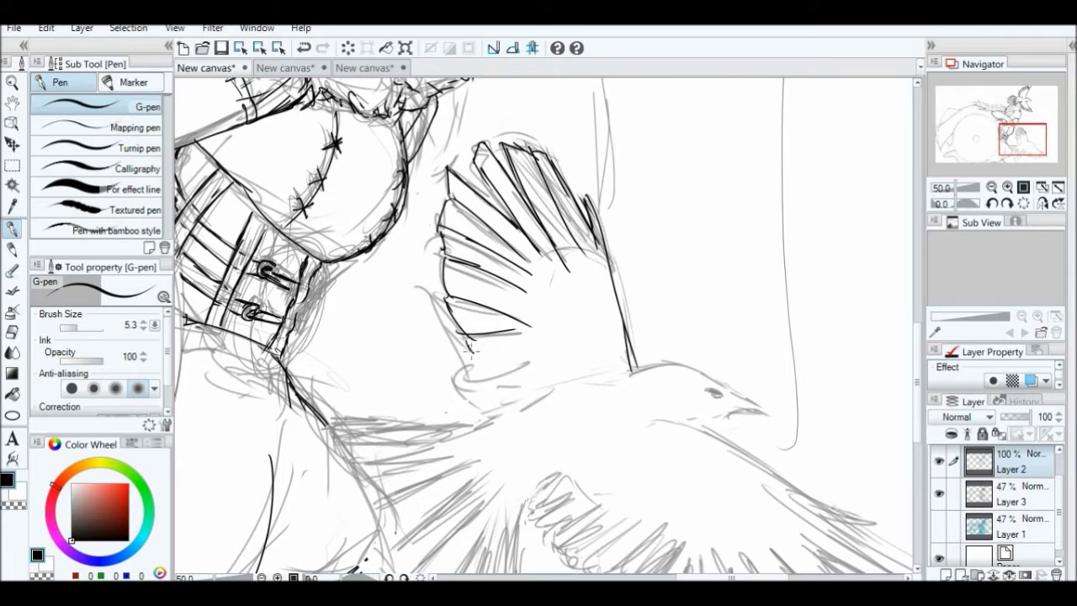
left_click_drag(455, 318, 510, 317)
left_click_drag(509, 388, 537, 399)
left_click_drag(443, 278, 536, 309)
left_click_drag(444, 236, 519, 275)
left_click_drag(446, 180, 529, 249)
Ink the lower bird's head and throat, and the leading edge and long tip feathers of its outstretched wing
key("minus")
key("minus")
key("minus")
key("minus")
key("minus")
key("ctrl+plus")
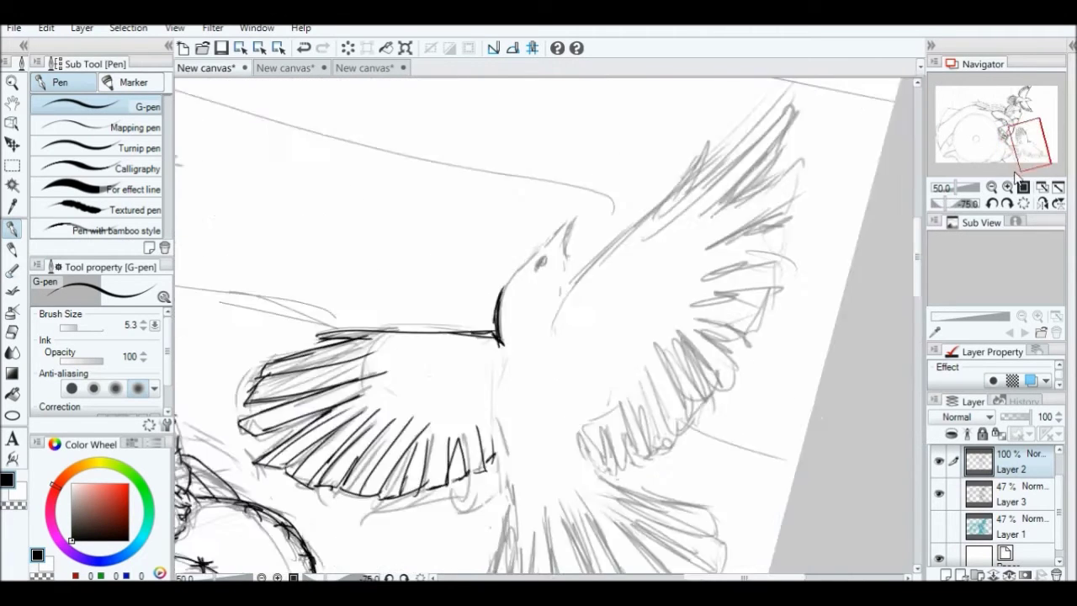
left_click_drag(543, 364, 484, 442)
left_click_drag(589, 412, 872, 176)
left_click_drag(749, 337, 879, 161)
left_click_drag(831, 290, 879, 216)
left_click_drag(739, 392, 877, 251)
Ink the row of trailing-edge feathers along the lower bird's outstretched wing toward its body
key("asciicircum")
key("asciicircum")
left_click_drag(705, 298, 766, 191)
left_click_drag(581, 280, 712, 300)
left_click_drag(556, 290, 703, 362)
mouse_move(543, 318)
left_mouse_down()
mouse_move(627, 398)
mouse_move(577, 409)
left_mouse_up()
left_click_drag(513, 316, 562, 419)
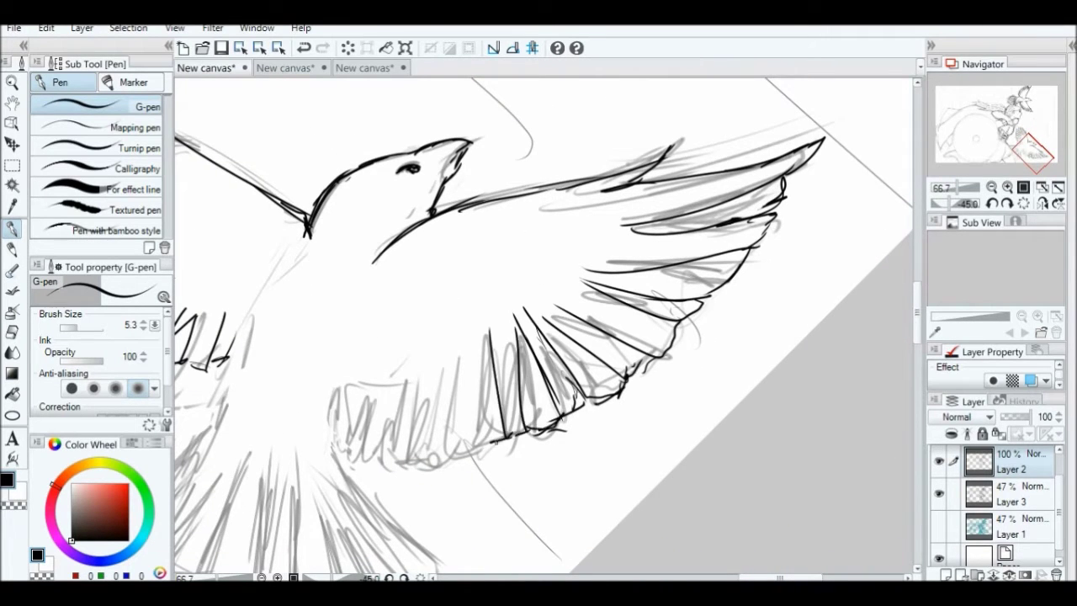
left_click_drag(459, 345, 445, 454)
left_click_drag(441, 458, 505, 437)
left_click_drag(464, 350, 455, 448)
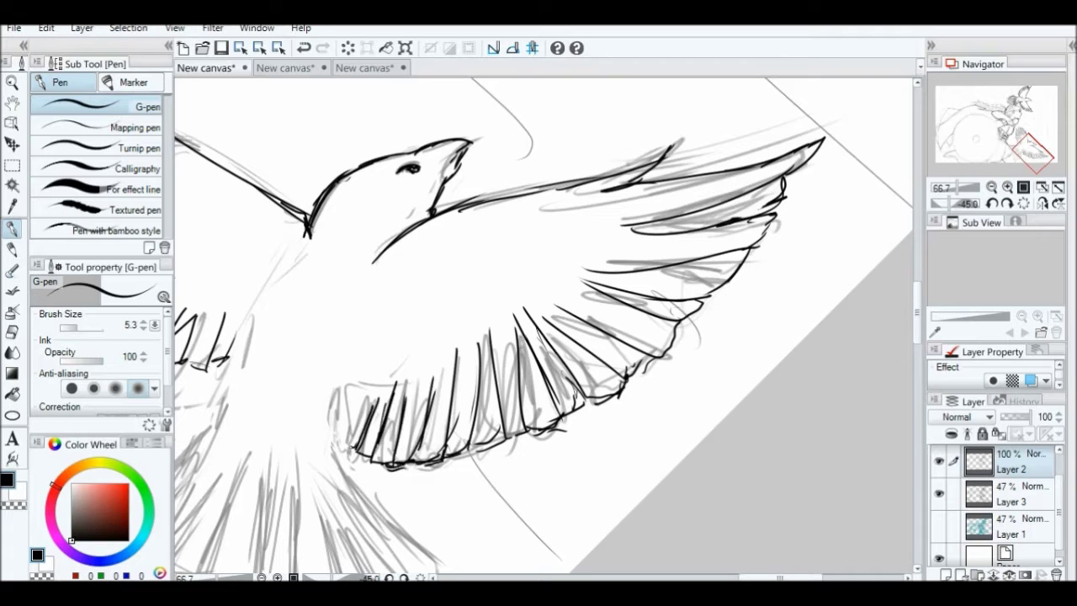
Ink the first feathers of the lower bird's tail fan, undoing the last stray stroke
key("asciicircum")
key("asciicircum")
key("asciicircum")
key("asciicircum")
key("asciicircum")
left_click_drag(313, 450, 468, 337)
left_click_drag(516, 153, 665, 249)
left_click_drag(509, 189, 648, 261)
left_click_drag(498, 225, 625, 278)
left_click_drag(488, 253, 615, 290)
left_click_drag(484, 286, 610, 315)
mouse_move(481, 310)
left_mouse_down()
mouse_move(600, 318)
mouse_move(581, 342)
left_mouse_up()
mouse_move(482, 341)
left_mouse_down()
mouse_move(490, 392)
mouse_move(631, 416)
left_mouse_up()
key("ctrl+z")
Ink the rest of the lower bird's tail fan and lower body, removing a misplaced stroke
scroll(505, 379, "up", 1)
left_click_drag(451, 450, 504, 492)
left_click_drag(551, 250, 541, 487)
left_click_drag(606, 303, 553, 486)
key("ctrl+z")
key("ctrl+x")
key("Escape")
left_click_drag(589, 252, 652, 458)
left_click_drag(578, 173, 689, 383)
left_click_drag(688, 383, 663, 435)
Draw thin vertical straight lines for the background tree trunks over the sketch at brush size 0.9, and hide the sketch layer
scroll(580, 234, "down", 7)
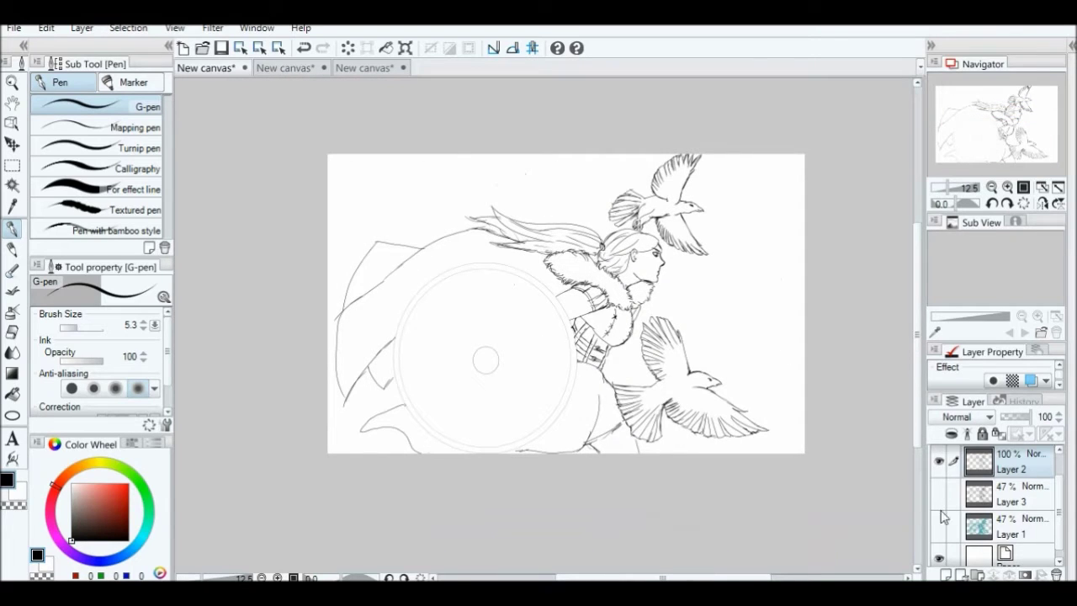
left_click(940, 493)
key("u")
left_click(139, 193)
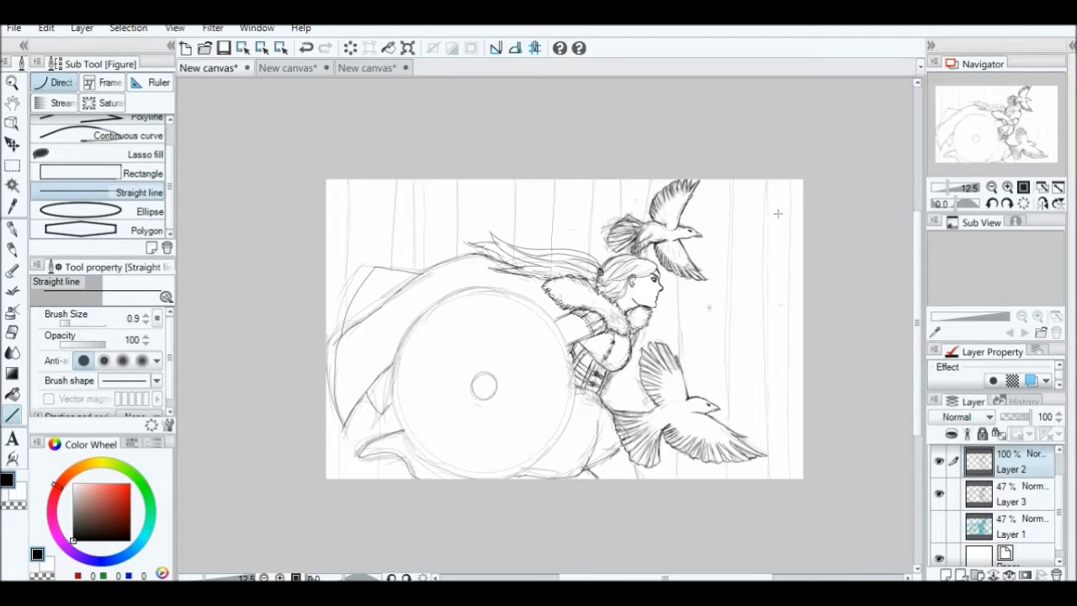
left_click(939, 493)
left_click(1007, 187)
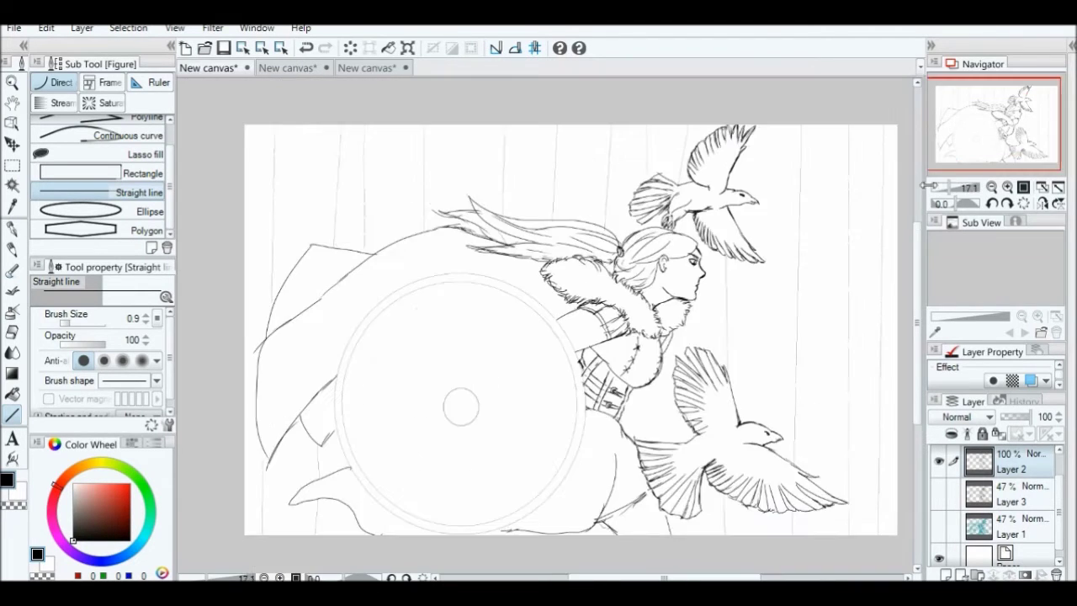
scroll(646, 118, "right", 2)
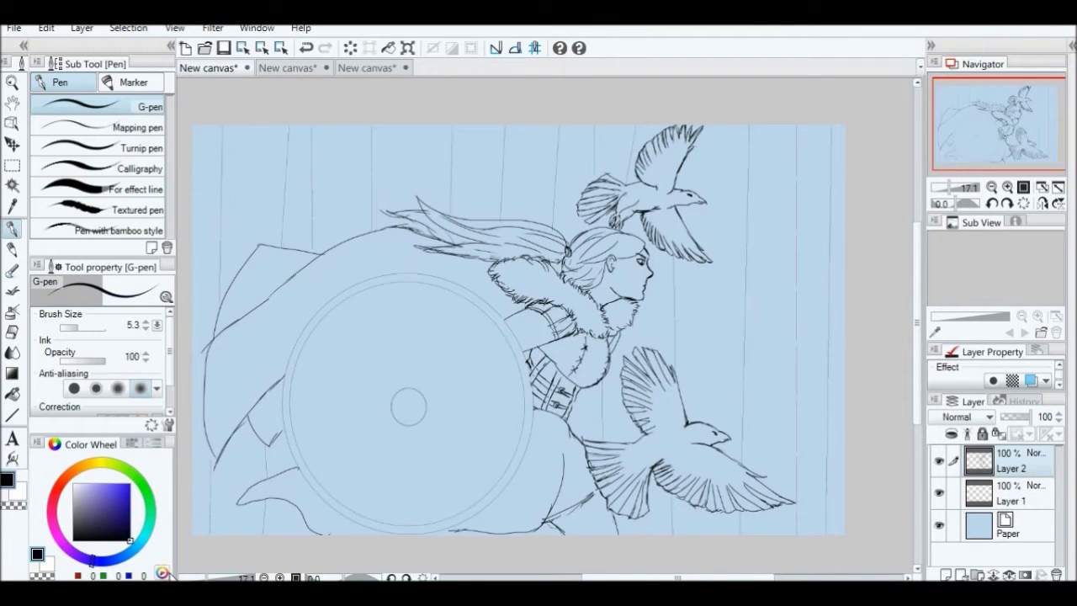
Sample the dark slate blue swatch from the palette canvas and begin painting the cloak with it on Layer 1
left_click(1007, 187)
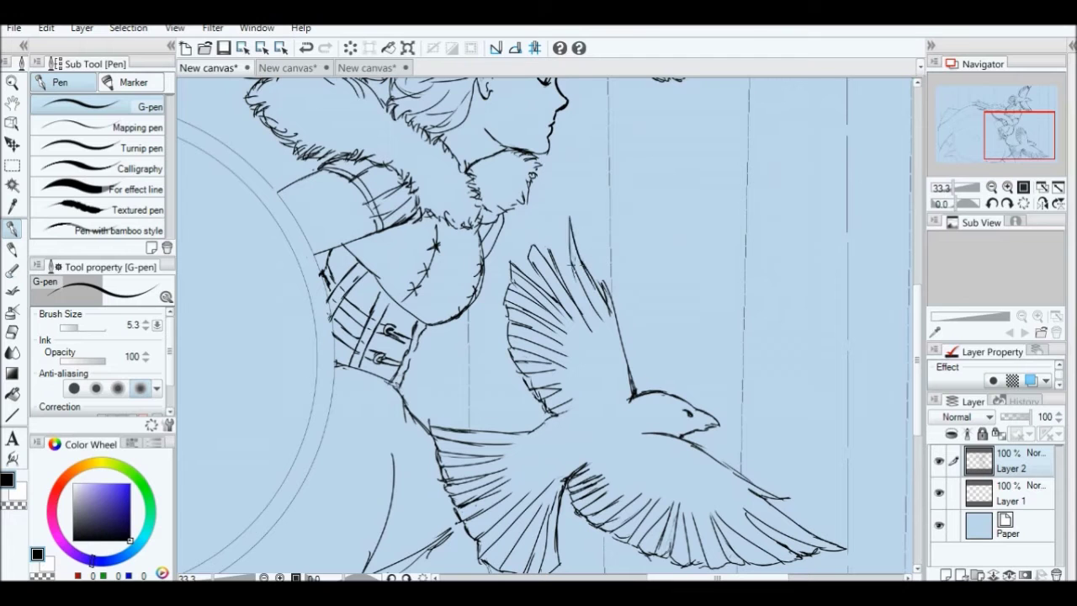
scroll(567, 209, "down", 3)
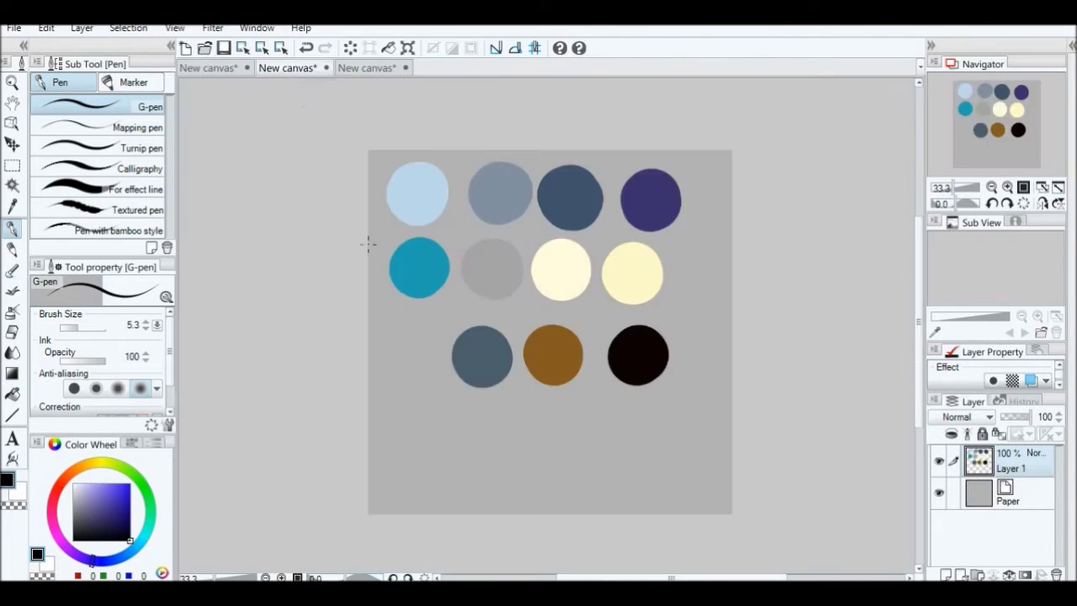
left_click(500, 194, "alt")
left_click(570, 197, "alt")
left_click(209, 67)
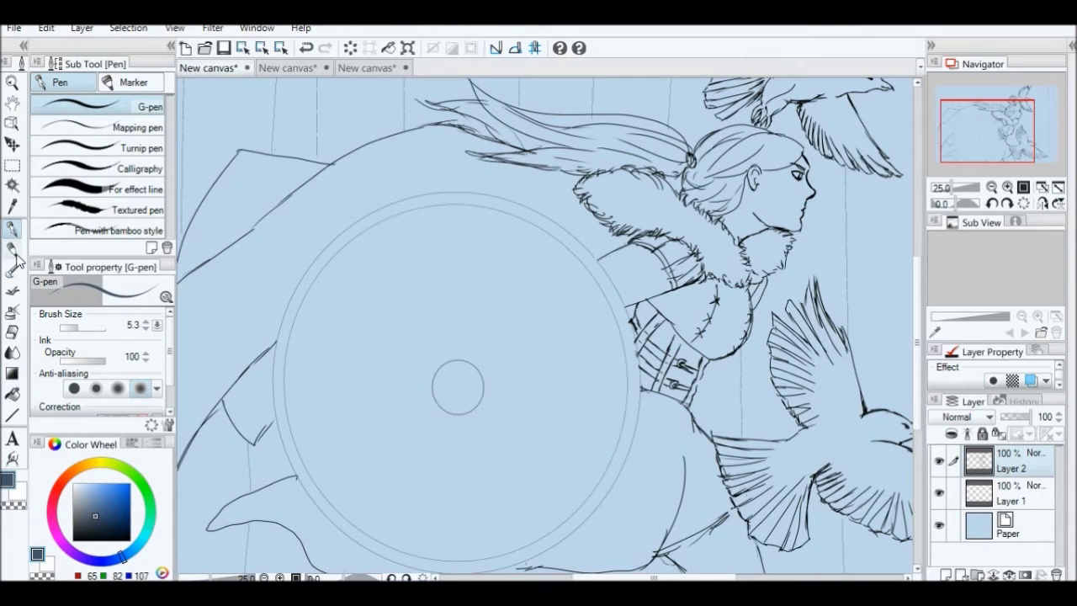
left_click(133, 82)
left_click_drag(987, 131, 965, 129)
left_click(371, 311)
left_click(1010, 493)
mouse_move(375, 313)
left_mouse_down()
mouse_move(389, 206)
mouse_move(493, 192)
left_mouse_up()
key("bracketleft")
mouse_move(394, 206)
left_mouse_down()
mouse_move(361, 306)
mouse_move(373, 378)
mouse_move(426, 264)
mouse_move(537, 200)
left_mouse_up()
Block in the rest of the cloak behind the shield in dark slate blue with the Dense watercolor brush at size 78
key("b")
left_click(126, 221)
key("bracketright")
mouse_move(358, 442)
left_mouse_down()
mouse_move(392, 389)
mouse_move(442, 363)
mouse_move(505, 240)
mouse_move(572, 198)
mouse_move(674, 173)
mouse_move(746, 201)
mouse_move(783, 244)
mouse_move(664, 195)
mouse_move(498, 242)
mouse_move(471, 320)
left_mouse_up()
scroll(471, 319, "down", 3)
scroll(298, 386, "up", 3)
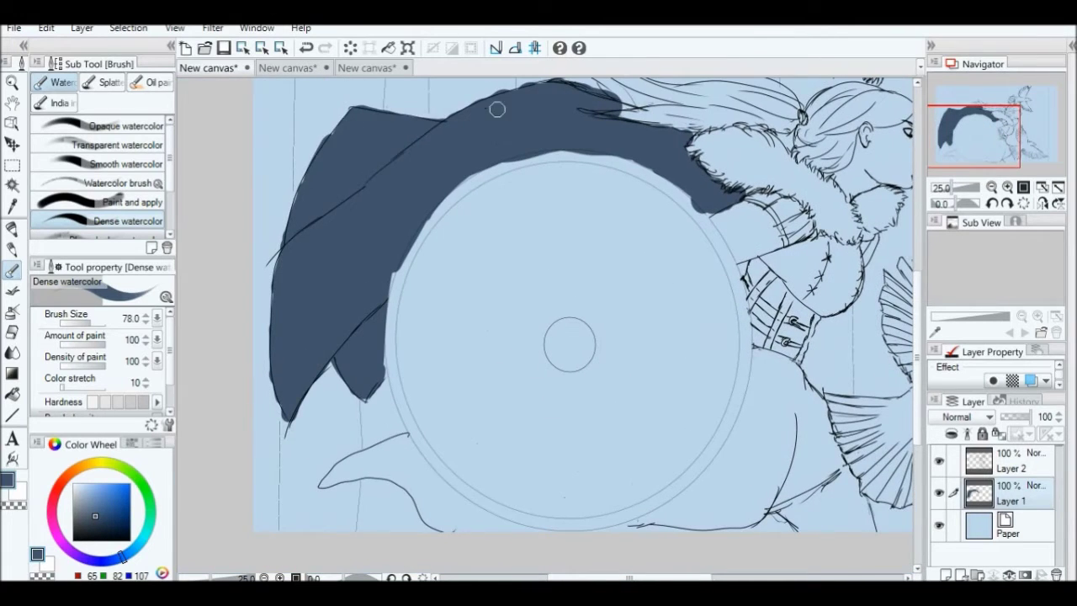
left_click_drag(497, 109, 460, 229)
left_click_drag(512, 209, 475, 81)
Color the sleeve beside the shield and the skirt sections below and beside the shield in grey-blue
left_click(288, 67)
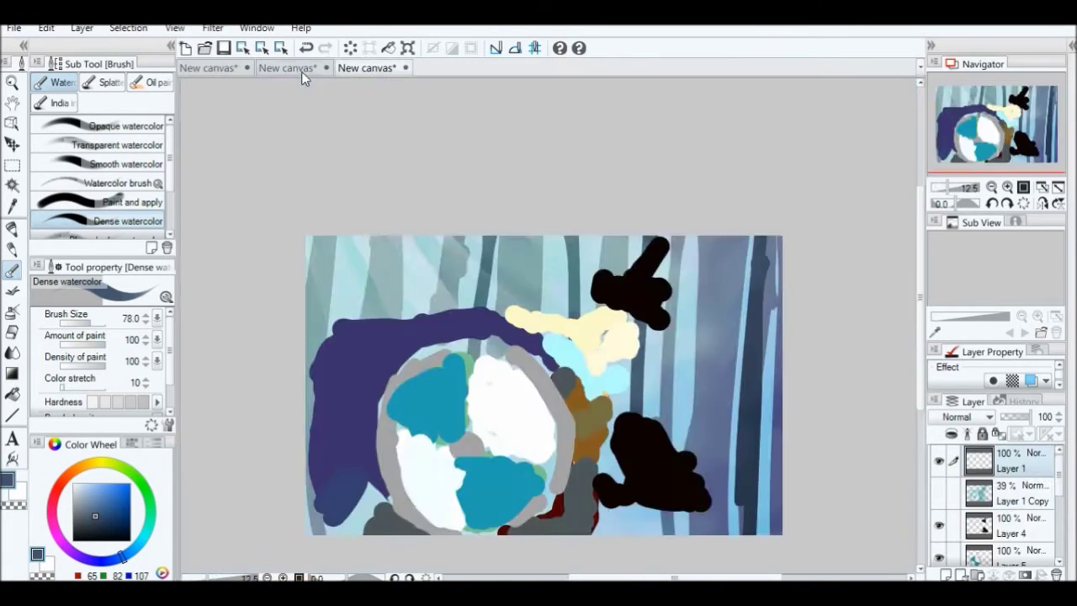
left_click(208, 67)
mouse_move(648, 223)
left_mouse_down()
mouse_move(698, 237)
mouse_move(673, 232)
left_mouse_up()
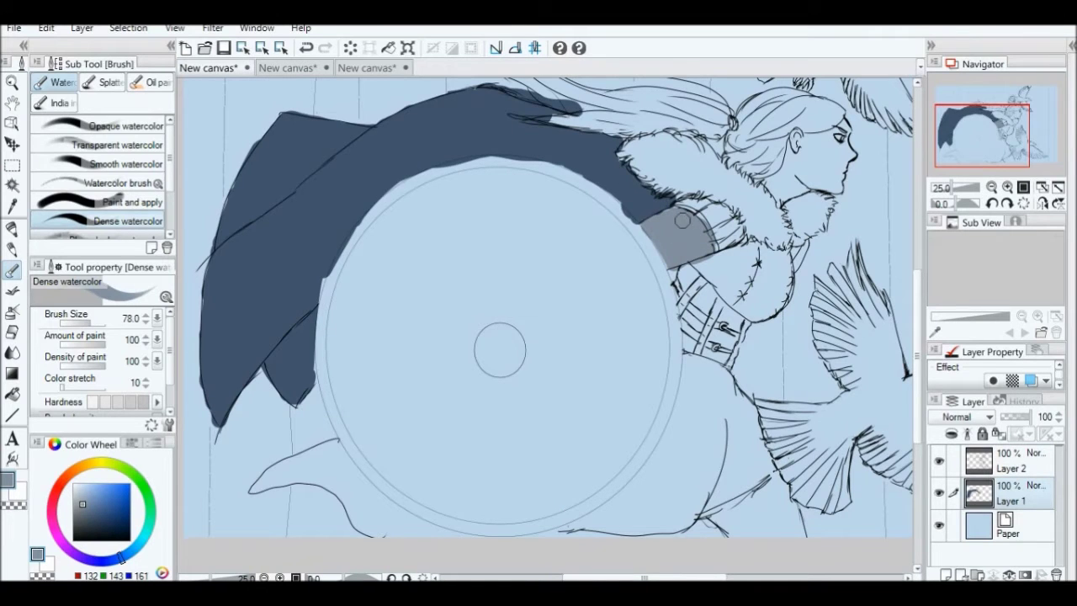
left_click_drag(603, 532, 543, 529)
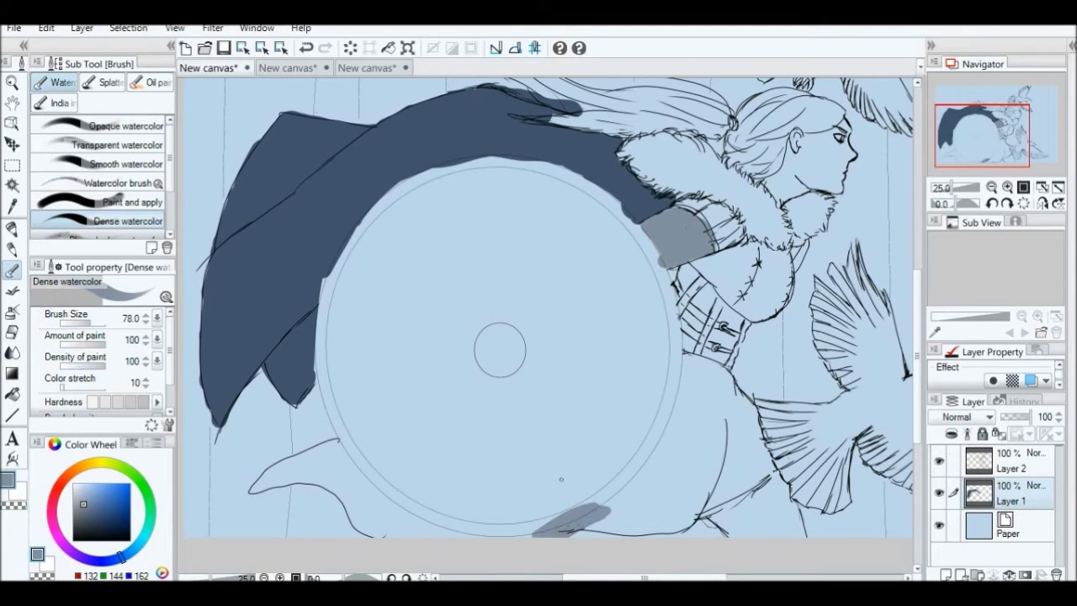
key("g")
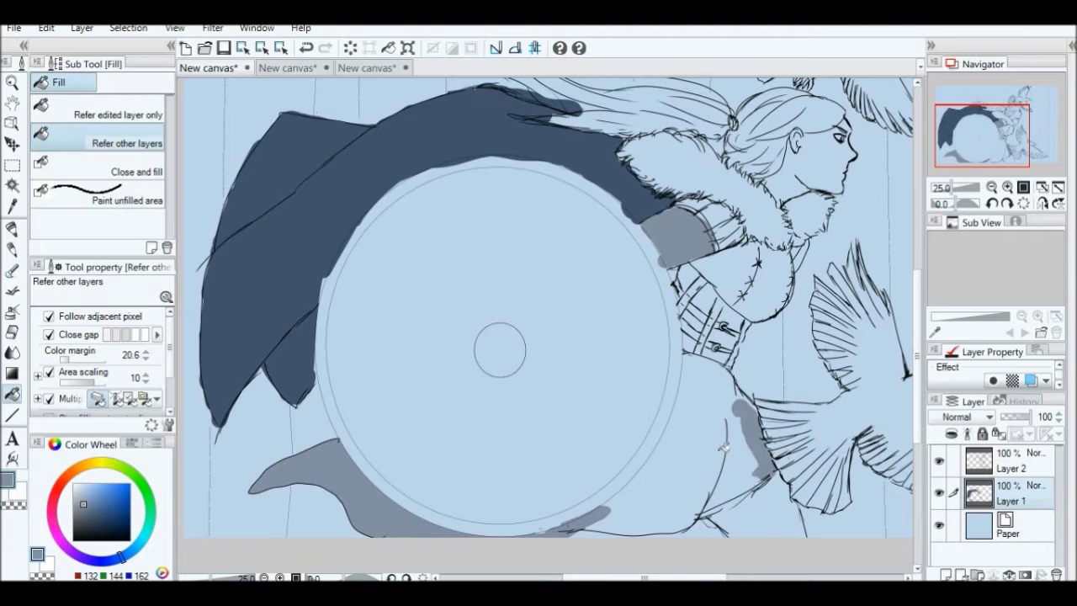
left_click(640, 497)
key("p")
left_click_drag(703, 499, 568, 515)
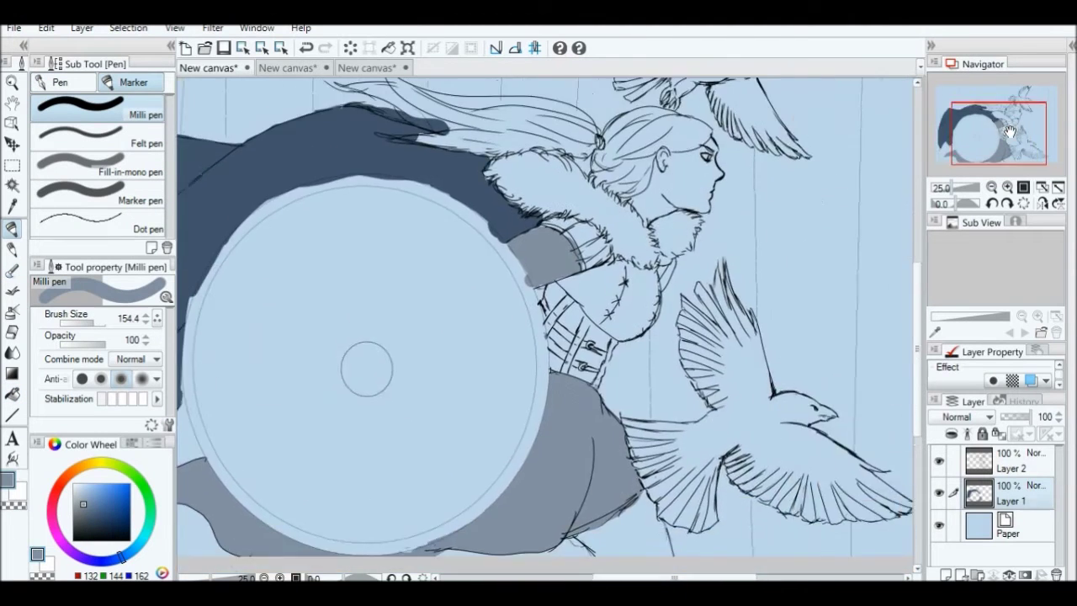
Paint the buckled corset with the palette canvas's brown, using the Milli pen at size 33.2
left_click(287, 67)
left_click(553, 348, "alt")
left_click(208, 68)
scroll(620, 371, "up", 2)
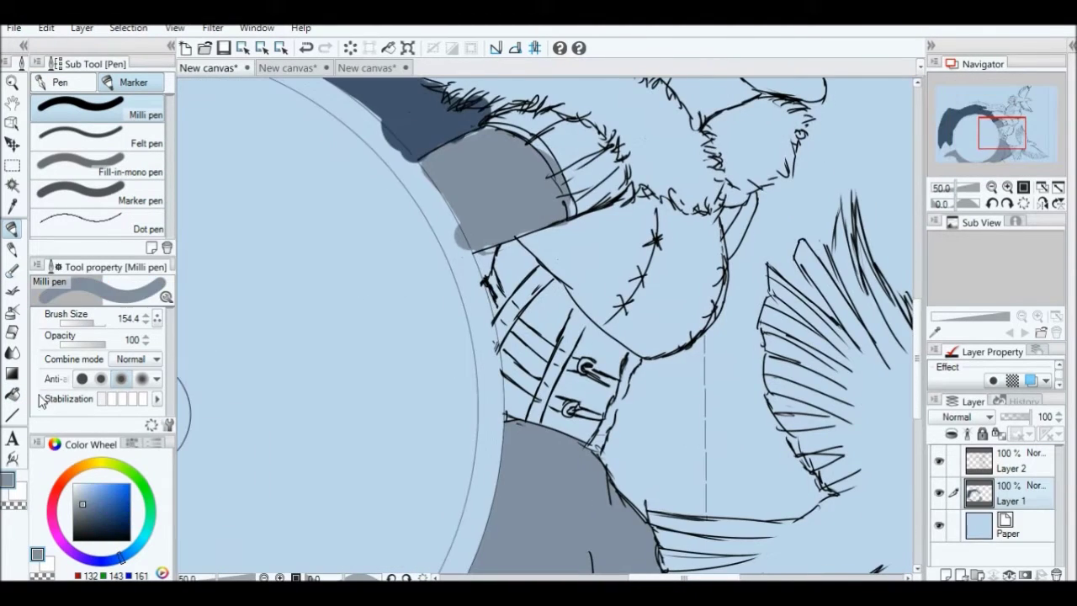
left_click(287, 67)
left_click(553, 352, "alt")
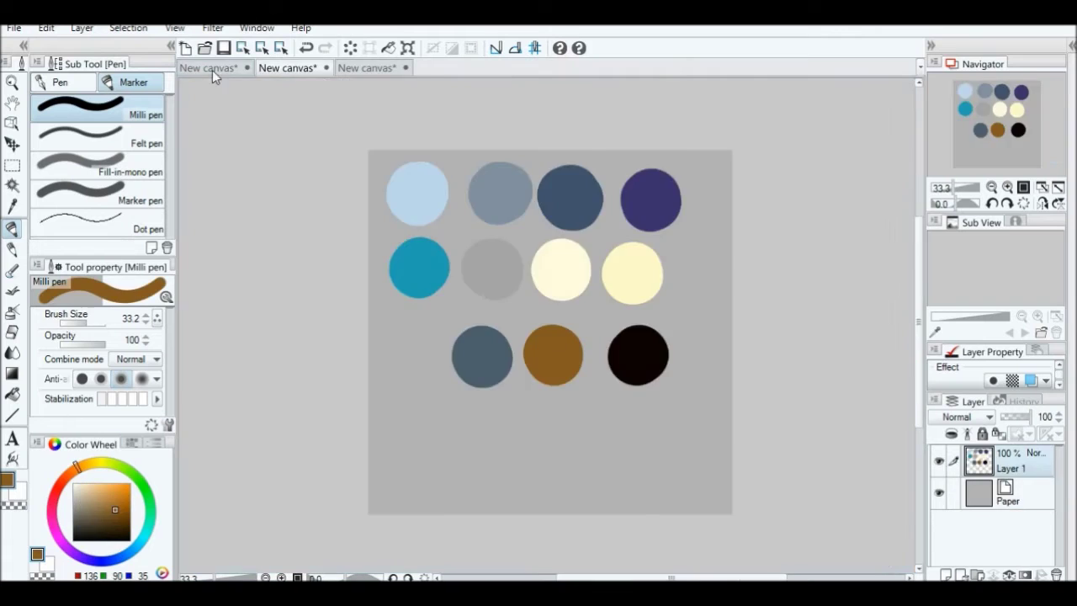
left_click(208, 67)
mouse_move(503, 245)
left_mouse_down()
mouse_move(494, 282)
mouse_move(566, 303)
left_mouse_up()
mouse_move(522, 269)
left_mouse_down()
mouse_move(507, 354)
mouse_move(594, 337)
mouse_move(594, 446)
mouse_move(579, 335)
mouse_move(526, 413)
mouse_move(602, 412)
left_mouse_up()
left_click_drag(526, 457, 404, 541)
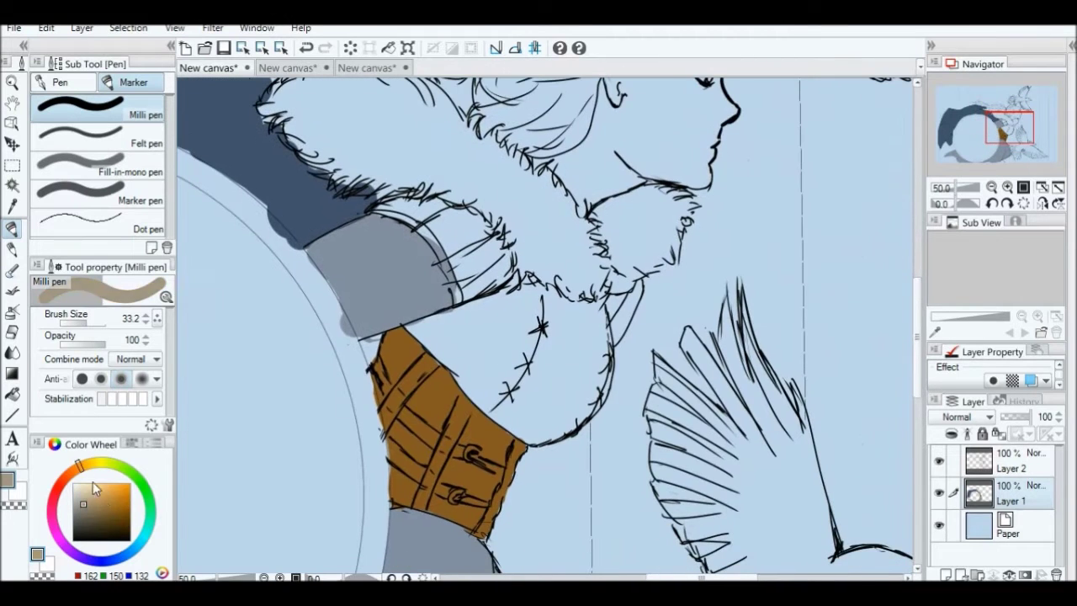
Paint the ribbed shoulder section and the small strap on the far side of the chest in light tan
left_click(101, 496)
left_click_drag(396, 211, 488, 294)
left_click_drag(472, 227, 387, 210)
left_click_drag(429, 278, 488, 219)
left_click_drag(505, 378, 530, 273)
left_click_drag(640, 194, 654, 210)
Fill the stitched chest piece with olive yellow and sample the corset's brown for touch-ups along its edge
left_click_drag(88, 473, 90, 462)
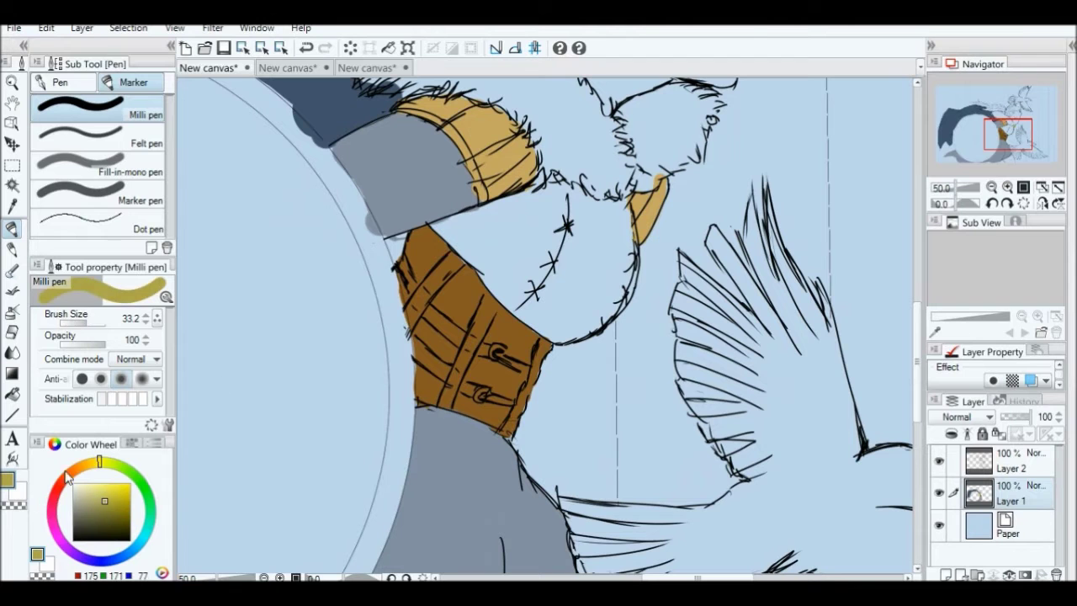
key("g")
left_click(589, 252)
key("p")
left_click(455, 263, "alt")
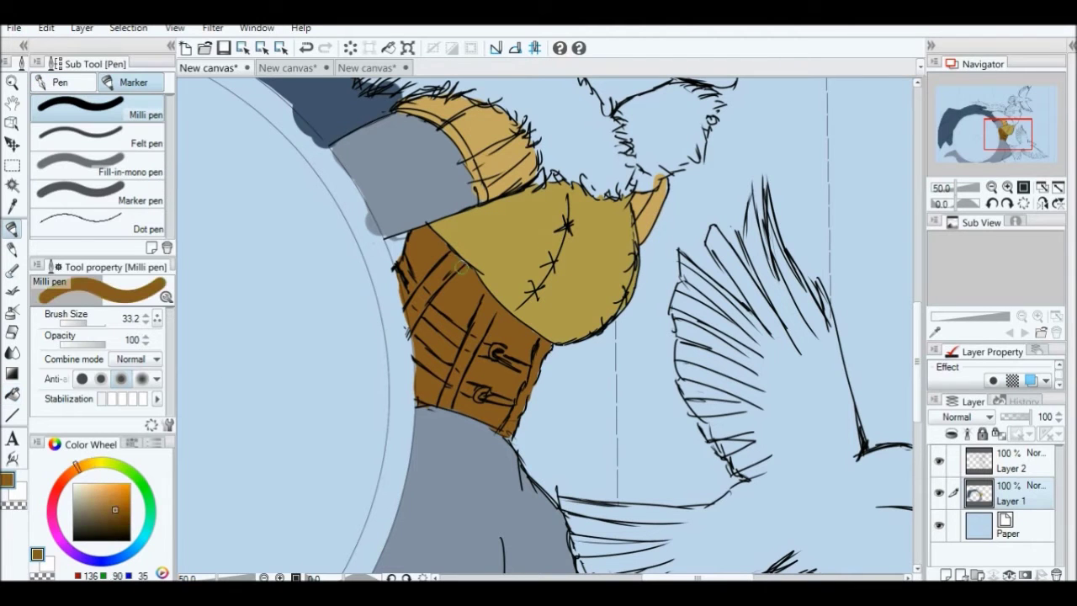
Paint the leg below the skirt black and the fur collar light cyan, RGB 182, 253, 255
scroll(304, 293, "down", 3)
scroll(480, 378, "up", 2)
left_click(623, 529, "alt")
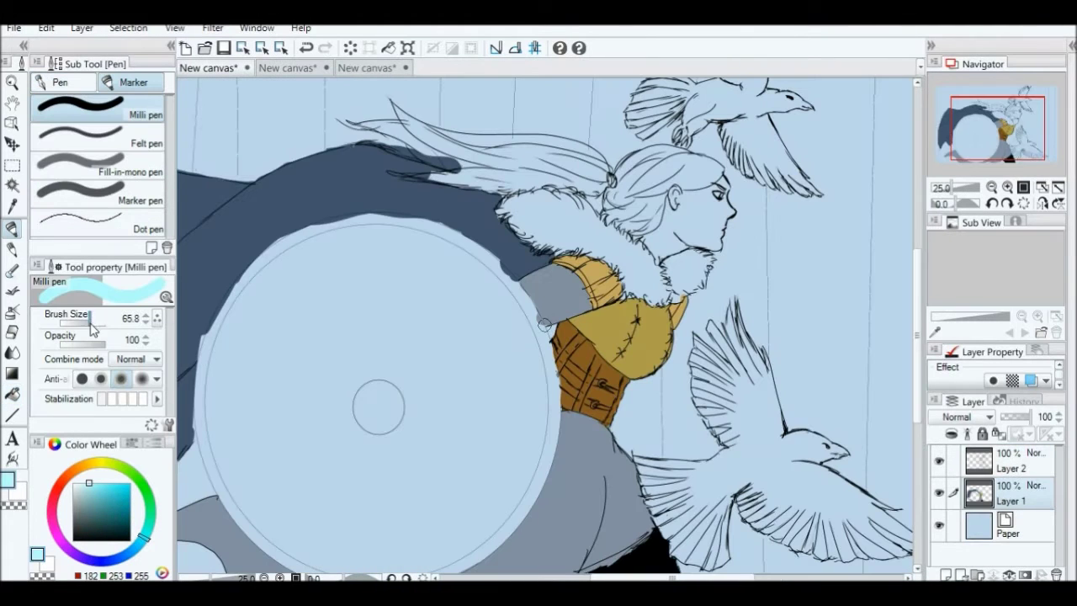
mouse_move(509, 202)
left_mouse_down()
mouse_move(648, 278)
mouse_move(556, 202)
mouse_move(694, 272)
left_mouse_up()
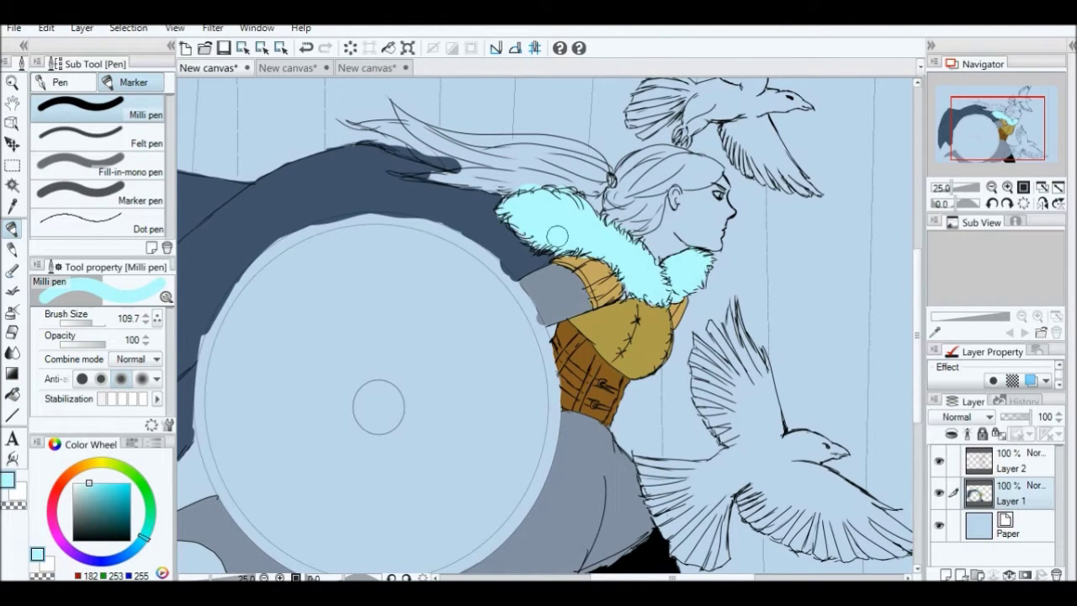
Divide the round shield into quarters with straight lines and color them alternately teal and white, with a grey rim and hub
scroll(558, 235, "down", 3)
left_click(1010, 461)
key("p")
key("u")
left_click_drag(78, 321, 84, 322)
left_click_drag(412, 262, 420, 389)
left_click_drag(515, 402, 549, 418)
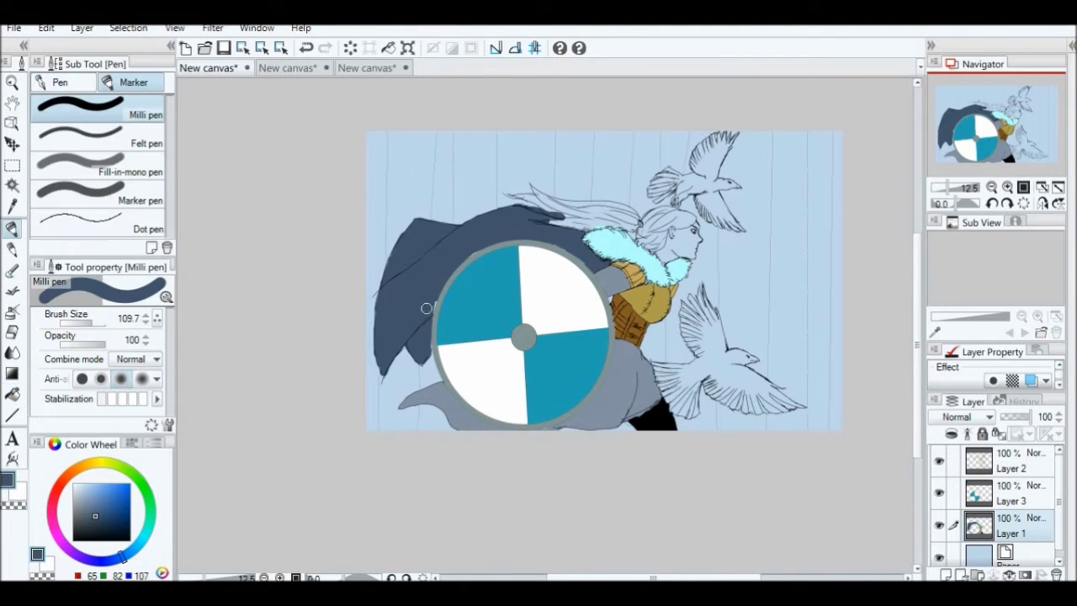
Touch up the grey-blue clothing along the shield rim and merge the shield colors into Layer 1, with an empty Layer 3 above
left_click(84, 504)
left_click(977, 492)
key("ctrl+plus")
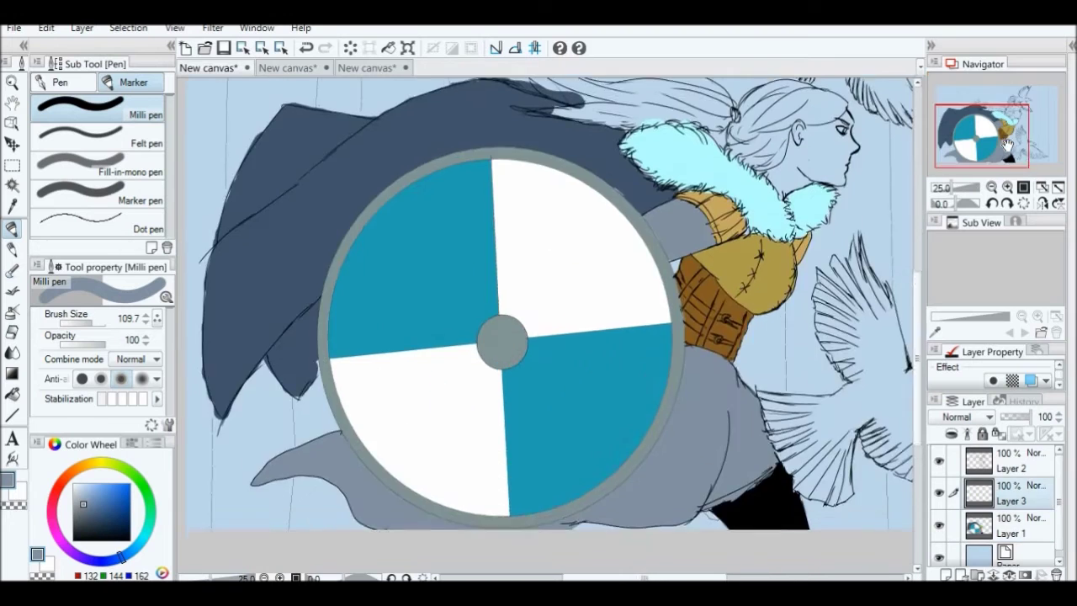
Hide Layer 1 and paint the woman's hair pale yellow on Layer 3 with the Dense watercolor brush
left_click(939, 524)
key("b")
left_click_drag(496, 191, 589, 206)
mouse_move(488, 145)
left_mouse_down()
mouse_move(606, 195)
mouse_move(631, 164)
left_mouse_up()
left_click(306, 48)
scroll(545, 163, "up", 1)
mouse_move(455, 267)
left_mouse_down()
mouse_move(579, 282)
mouse_move(644, 305)
mouse_move(608, 331)
mouse_move(509, 313)
left_mouse_up()
mouse_move(660, 341)
left_mouse_down()
mouse_move(697, 385)
mouse_move(733, 325)
mouse_move(771, 325)
mouse_move(790, 310)
mouse_move(706, 294)
mouse_move(746, 295)
mouse_move(683, 312)
mouse_move(716, 346)
mouse_move(663, 332)
left_mouse_up()
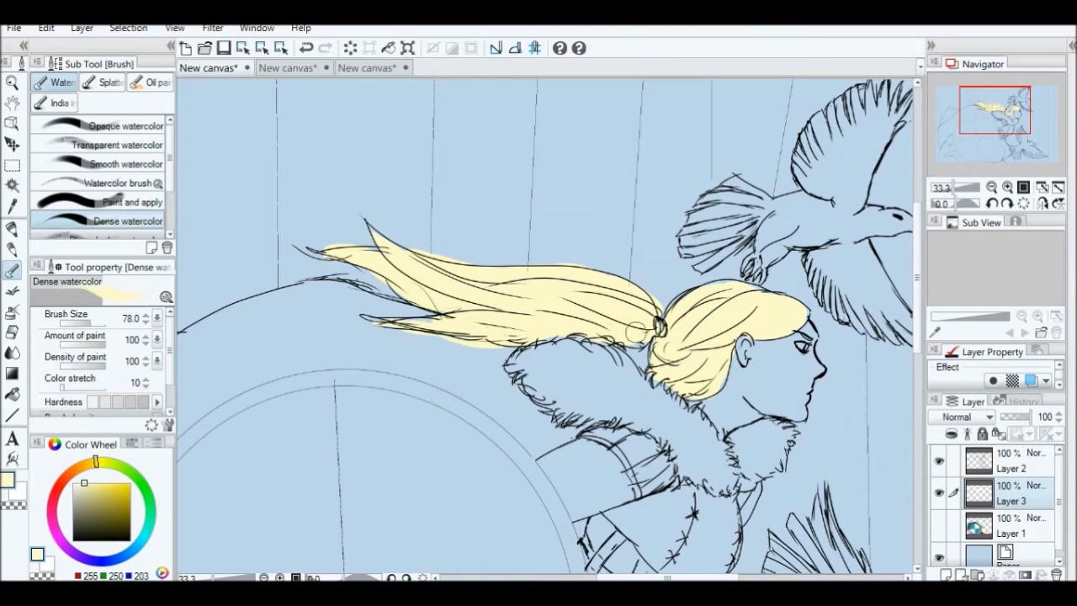
Clean up the pale yellow along the edges and wind-blown tips of the ponytail, undoing one stray stroke
left_click_drag(404, 257, 296, 202)
key("ctrl+z")
mouse_move(383, 240)
left_mouse_down()
mouse_move(362, 220)
mouse_move(327, 262)
left_mouse_up()
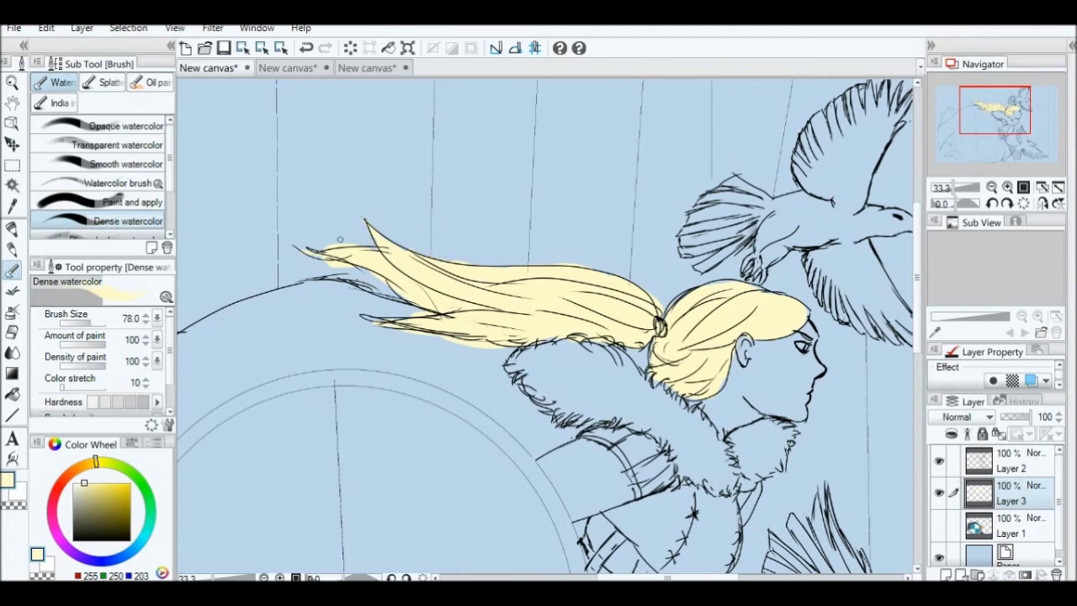
left_click_drag(336, 262, 425, 315)
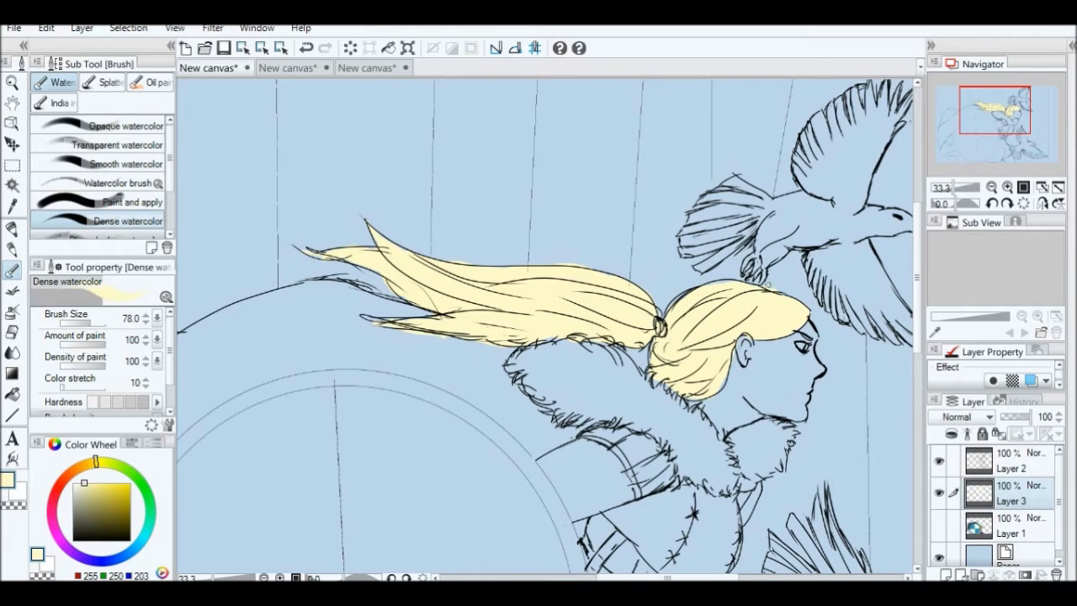
left_click_drag(1001, 113, 1011, 120)
left_click(997, 467)
key("p")
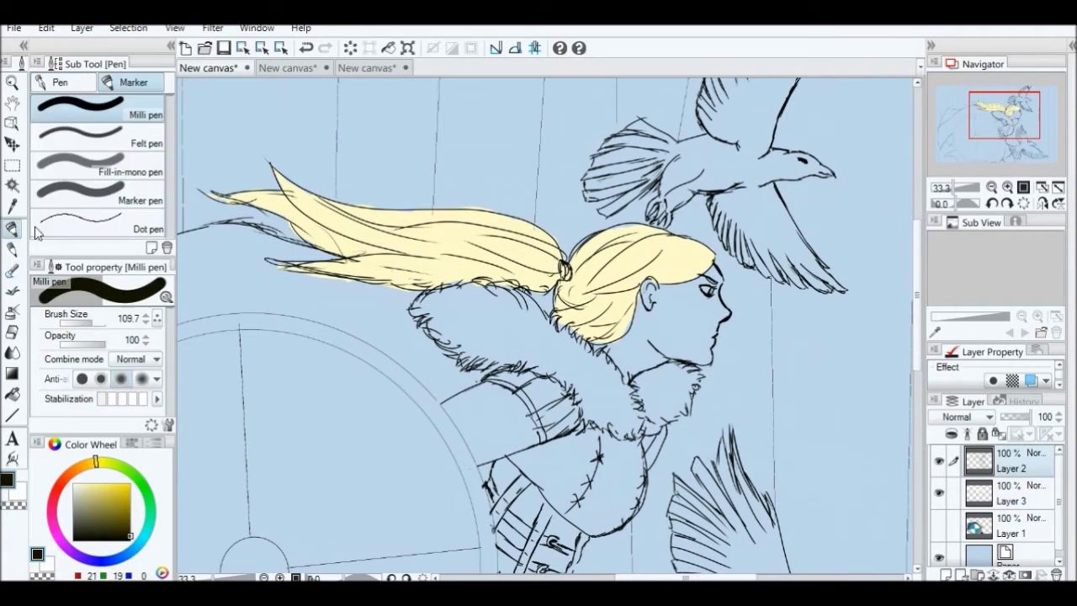
left_click(696, 256, "ctrl+shift")
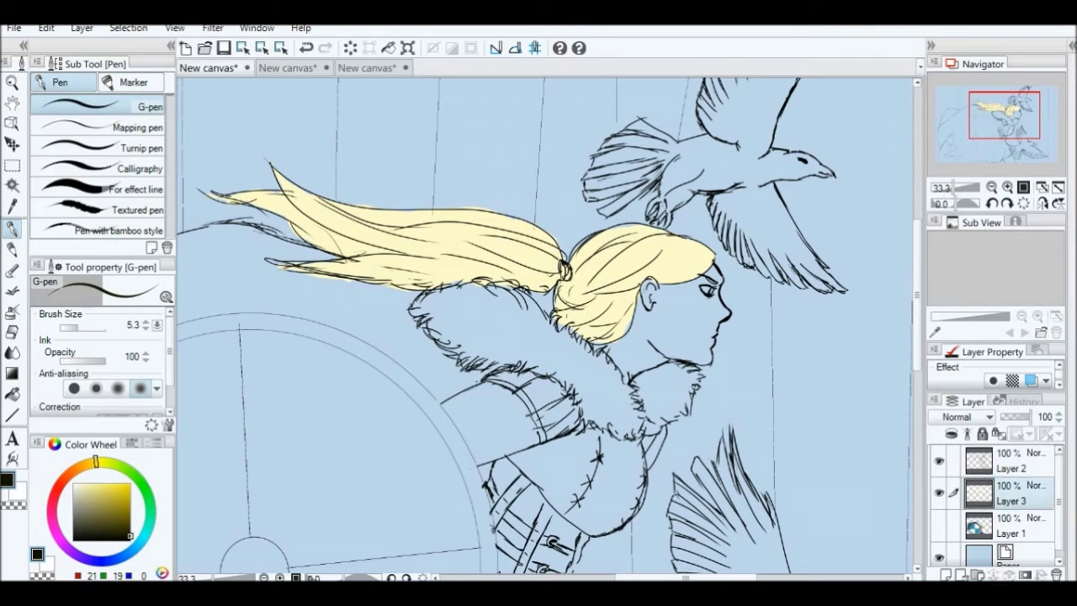
left_click(696, 257, "alt")
key("p")
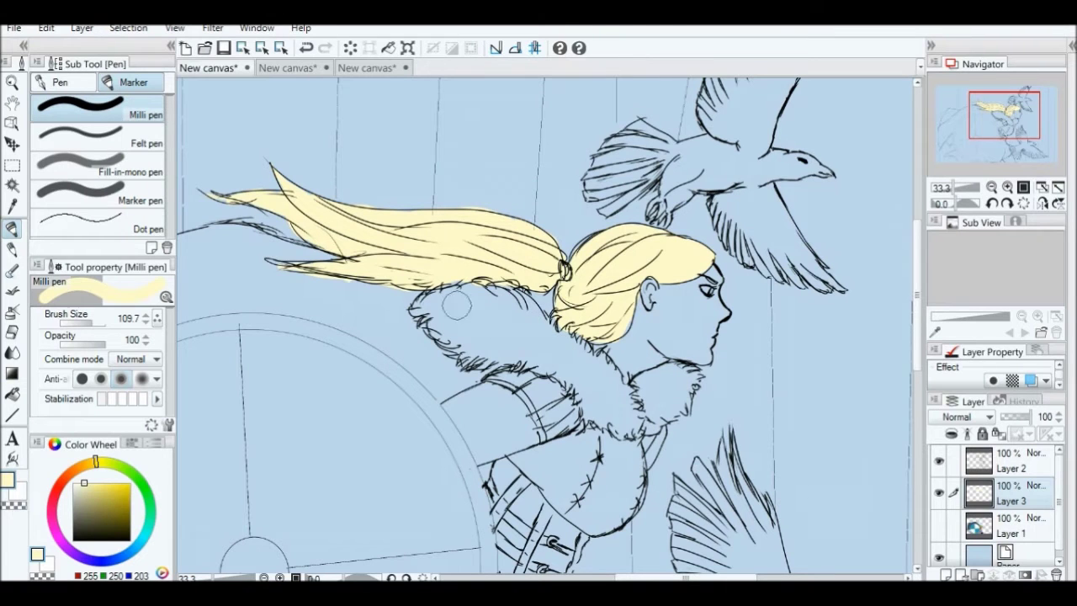
Fill the face and neck with pale cream sampled from the palette canvas, using the Refer other layers fill on Layer 3
left_click(938, 527)
left_click(938, 528)
key("g")
key("ctrl+Tab")
left_click(573, 257, "alt")
key("ctrl+shift+Tab")
left_click(691, 314)
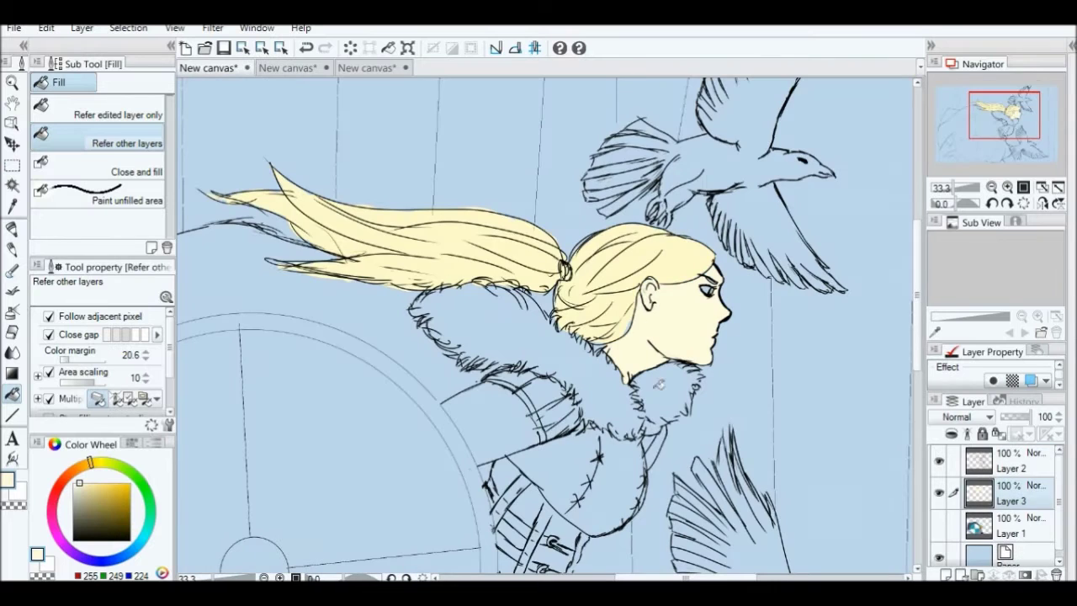
Color the woman's iris bright blue, RGB 0, 138, 245, with the Darker pencil at size 7.5
key("p")
left_click_drag(90, 462, 74, 467)
left_click(100, 497)
scroll(573, 293, "up", 2)
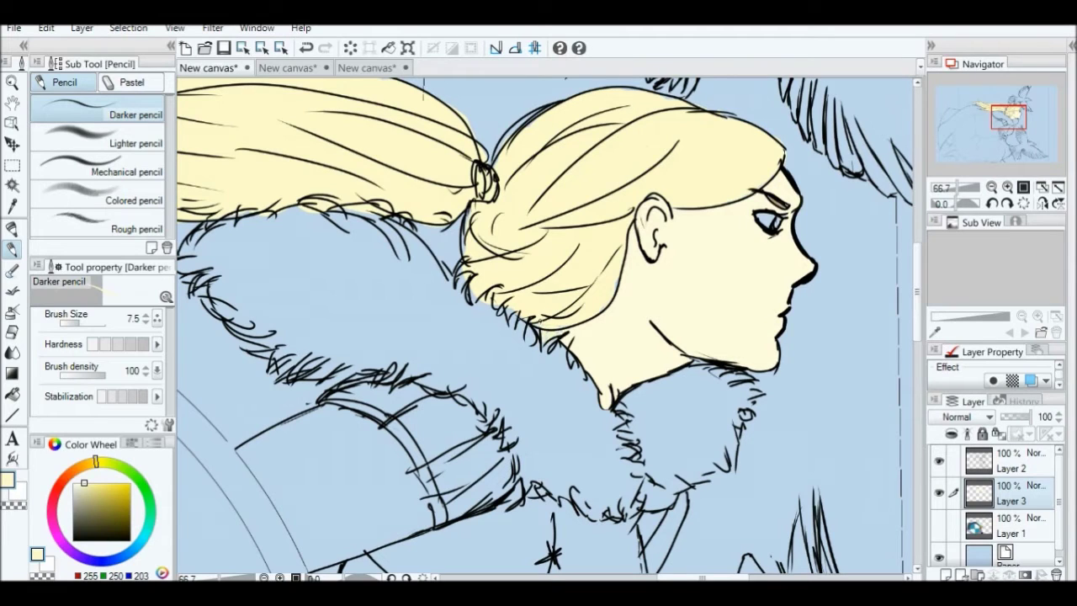
left_click_drag(154, 547, 128, 551)
left_click(130, 486)
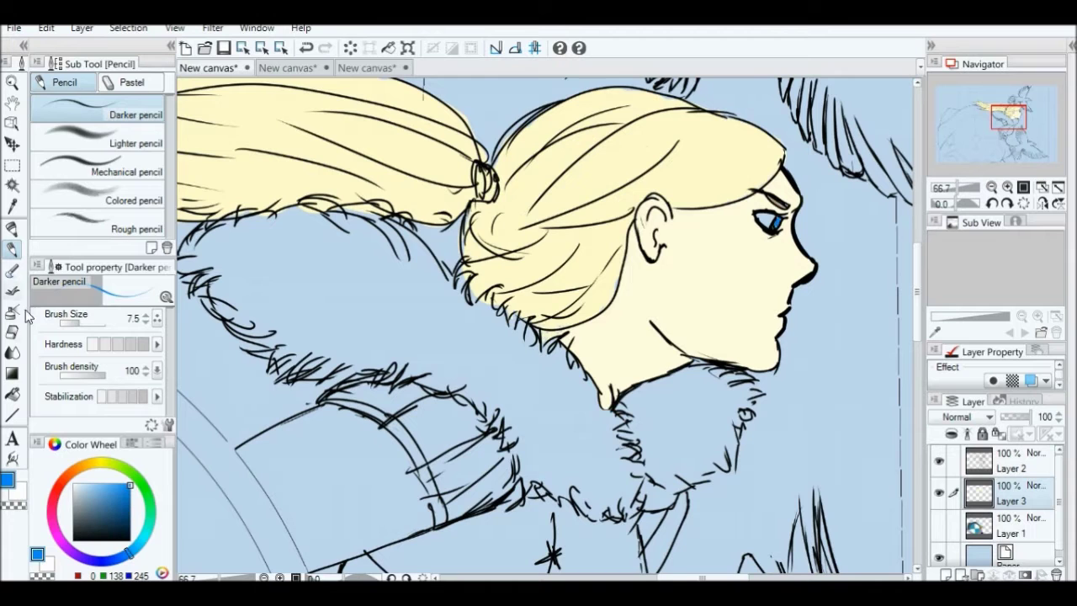
Show Layer 1 again, merge Layer 3 down into it, and switch to the Darker pencil in black
key("g")
left_click_drag(984, 192, 960, 192)
left_click_drag(1010, 122, 1018, 151)
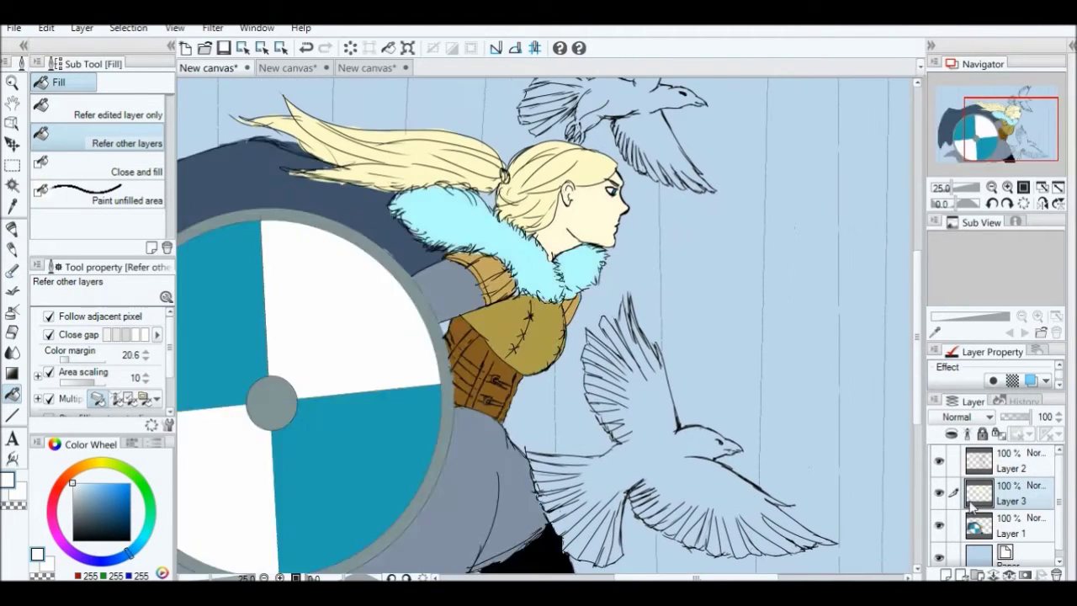
left_click(992, 187)
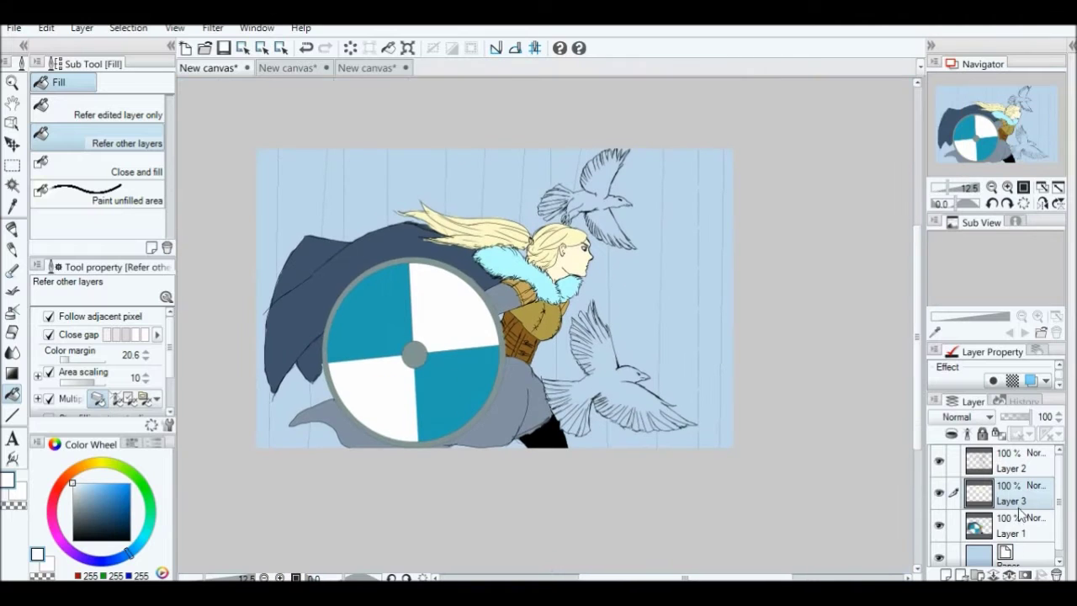
left_click(1010, 575)
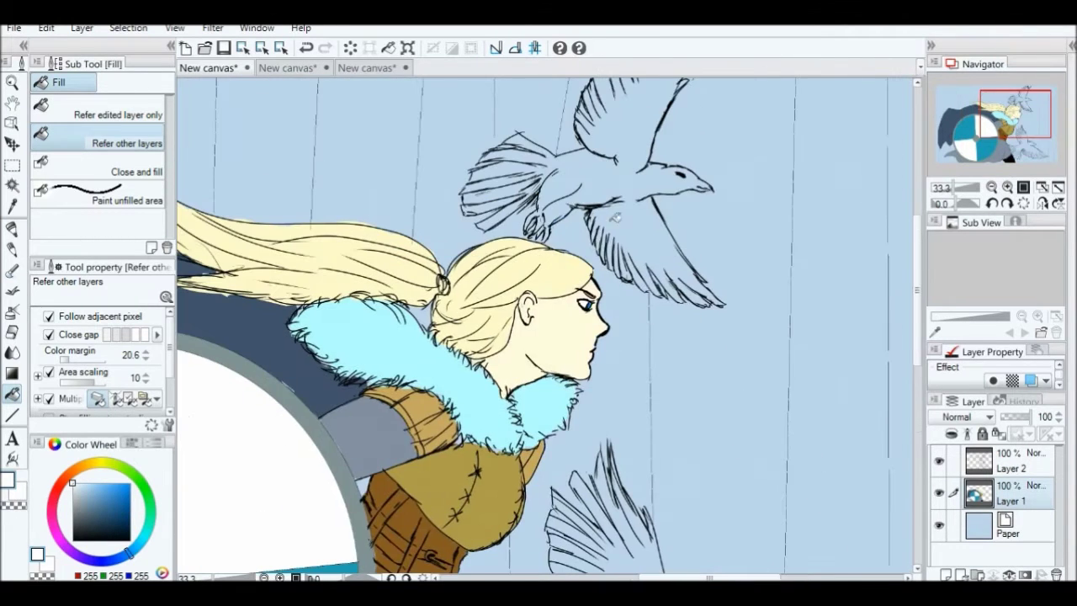
key("p")
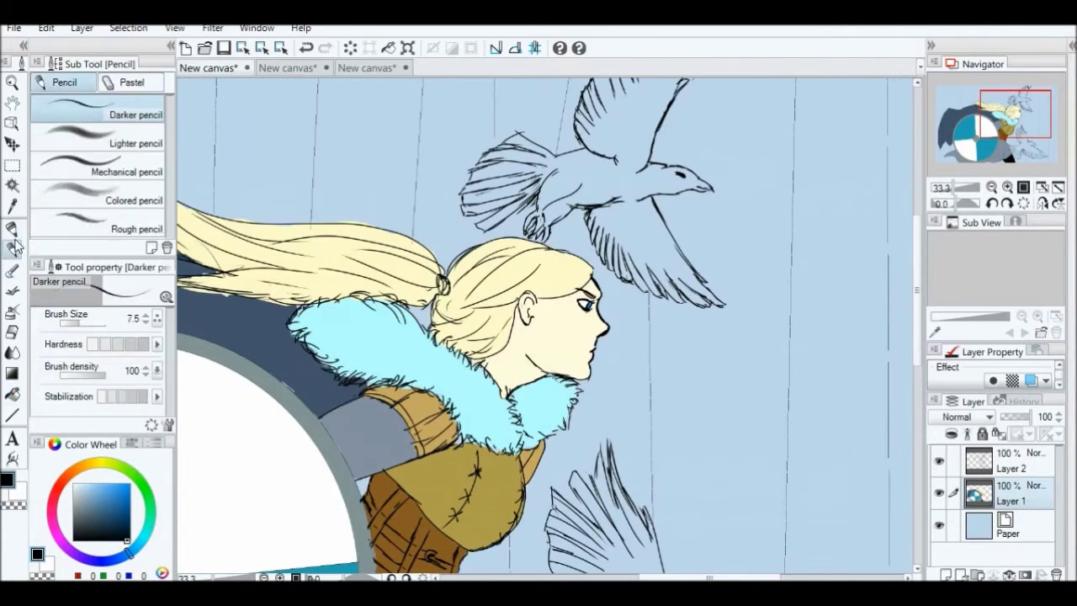
Reinforce the feather outlines of the lower bird's raised wing in black with the G-pen at size 5.3
key("p")
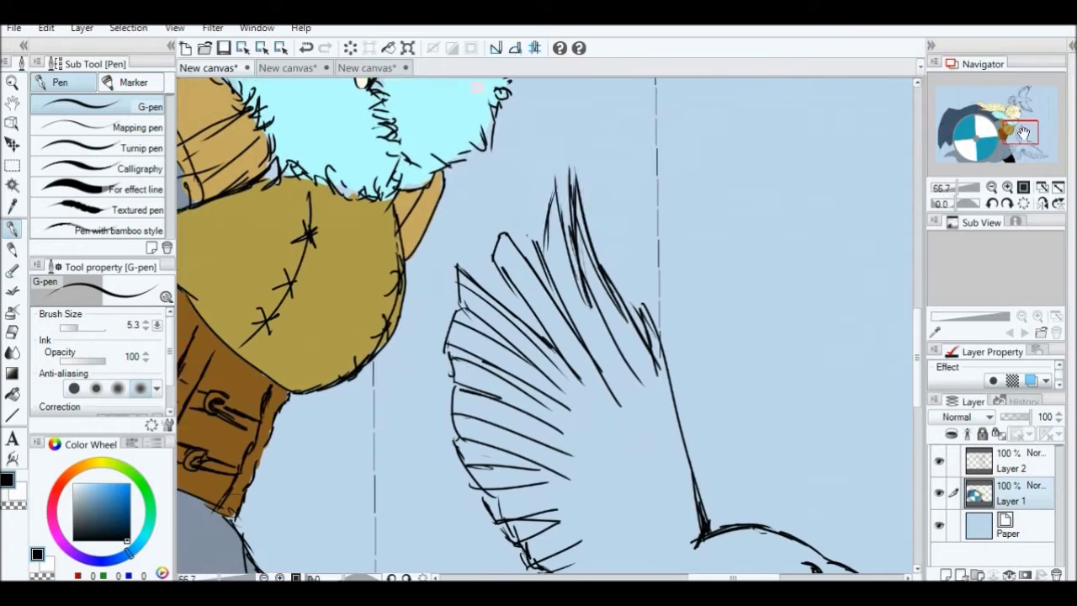
left_click_drag(1024, 133, 1023, 132)
mouse_move(575, 196)
left_mouse_down()
mouse_move(559, 257)
mouse_move(584, 251)
left_mouse_up()
left_click_drag(593, 170, 604, 311)
mouse_move(1019, 132)
left_mouse_down()
mouse_move(1022, 150)
mouse_move(1022, 103)
left_mouse_up()
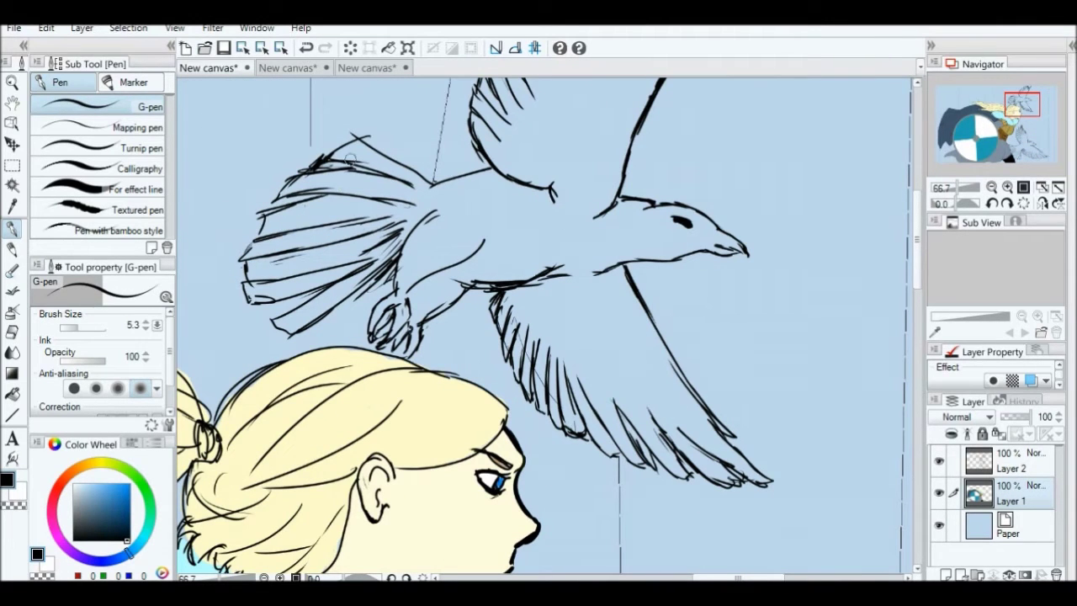
left_click(1010, 461)
left_click_drag(1023, 104, 1026, 95)
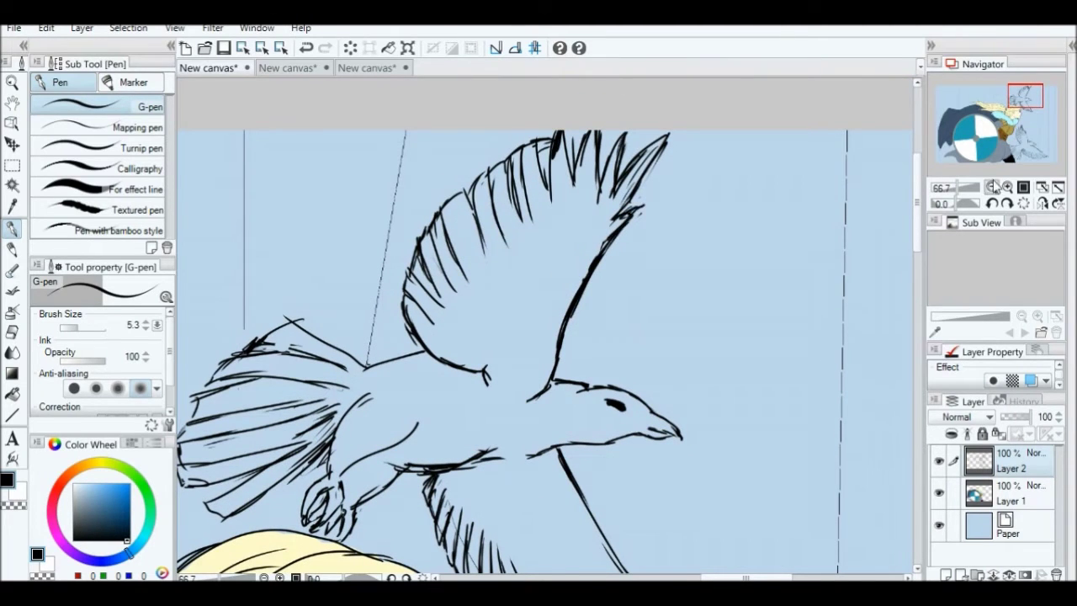
left_click(993, 187)
left_click(993, 187)
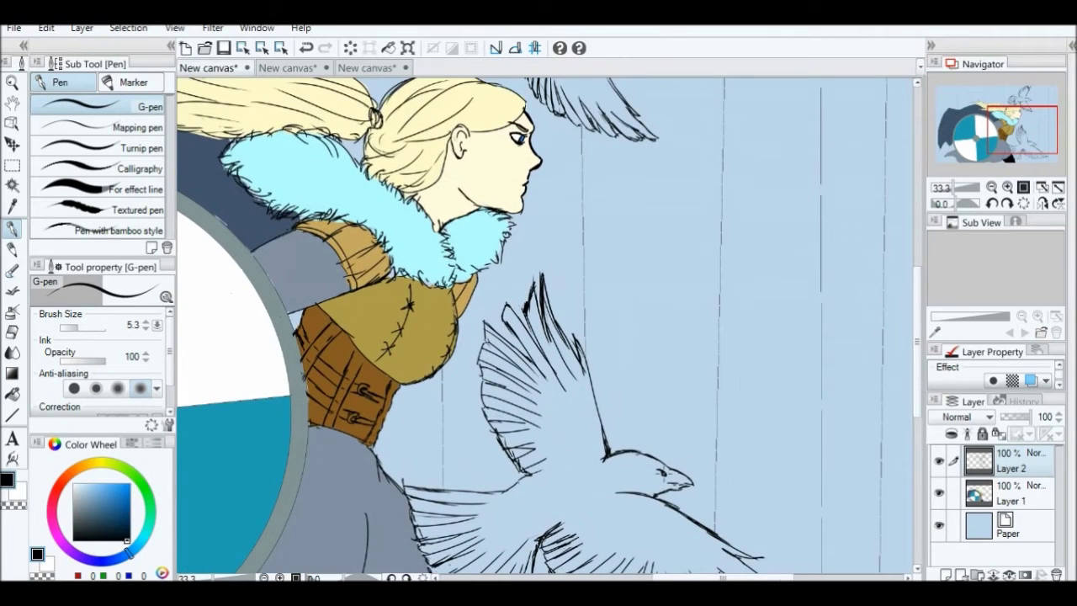
left_click(993, 187)
left_click(993, 187)
Set up the Refer other layers fill on Layer 1 with dark brown, RGB 45, 18, 0, undoing the trial fill
left_click(1006, 492)
left_click(12, 394)
left_click(88, 464)
left_click(105, 507)
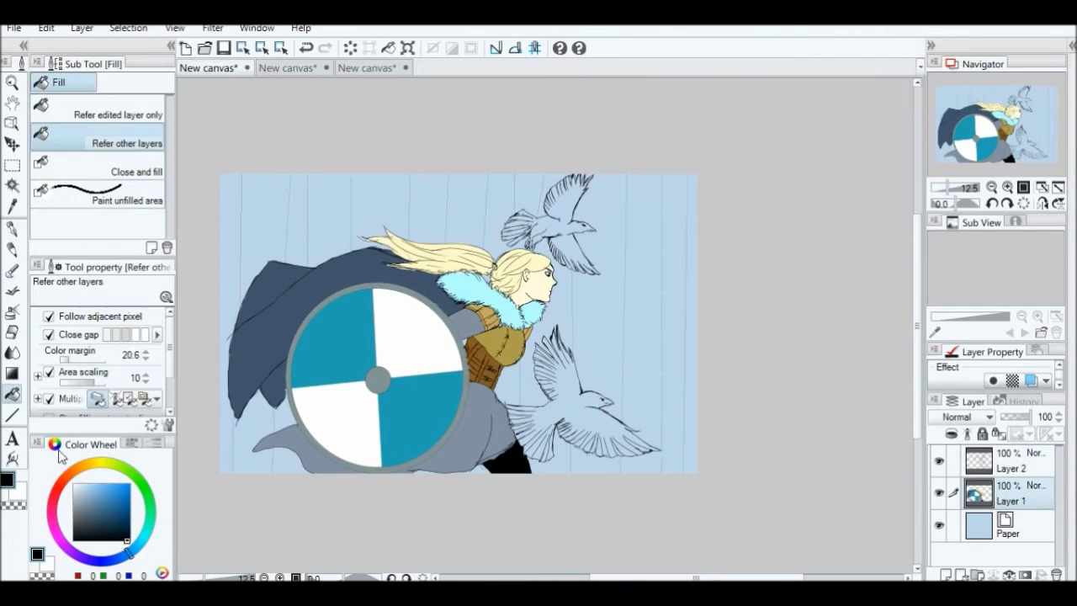
left_click_drag(87, 463, 71, 469)
left_click(131, 531)
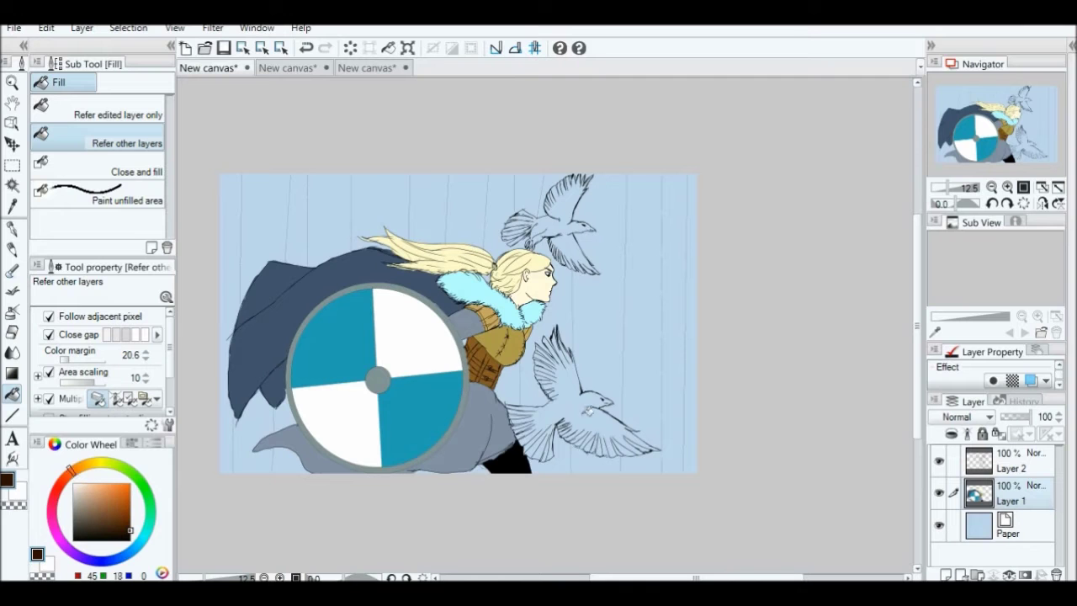
key("ctrl+z")
Close gaps along the lower bird's wing edge with the G-pen on Layer 2 and fill its body dark brown on Layer 1
scroll(572, 512, "up", 4)
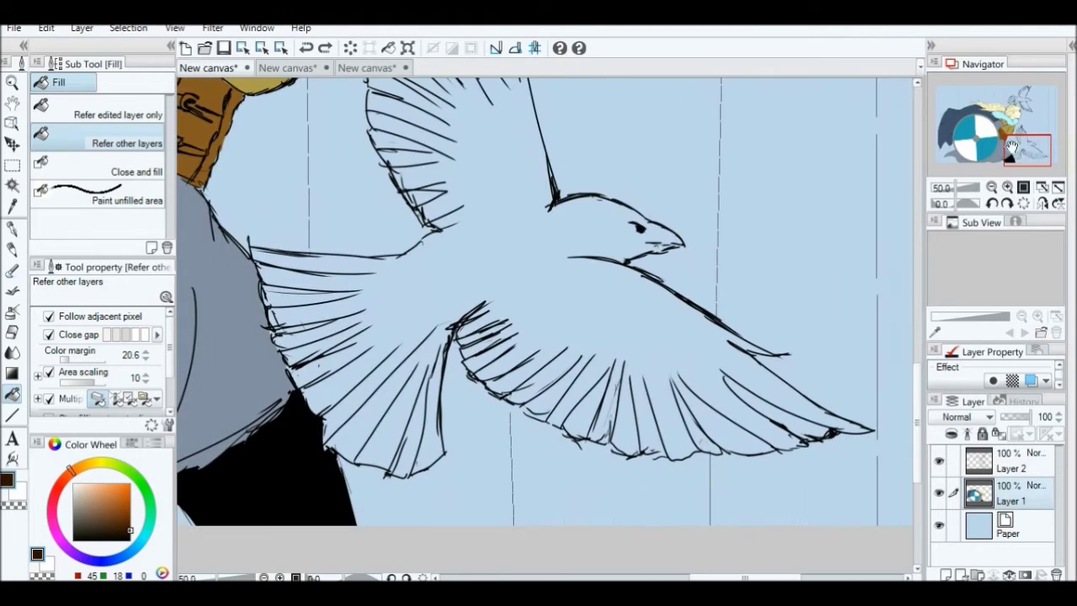
key("p")
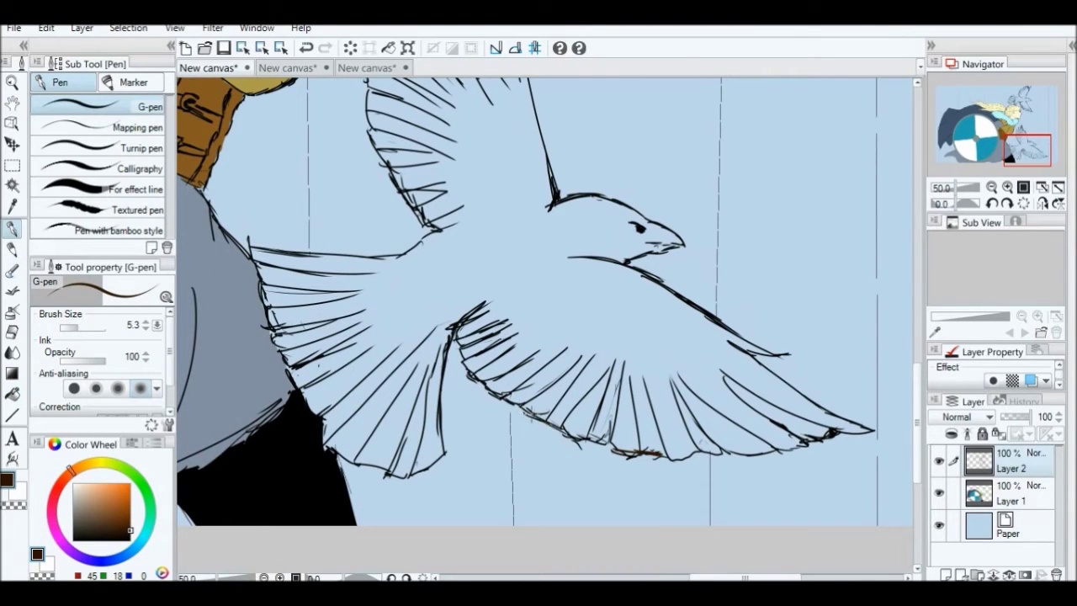
left_click(1006, 492)
key("g")
left_click(534, 283)
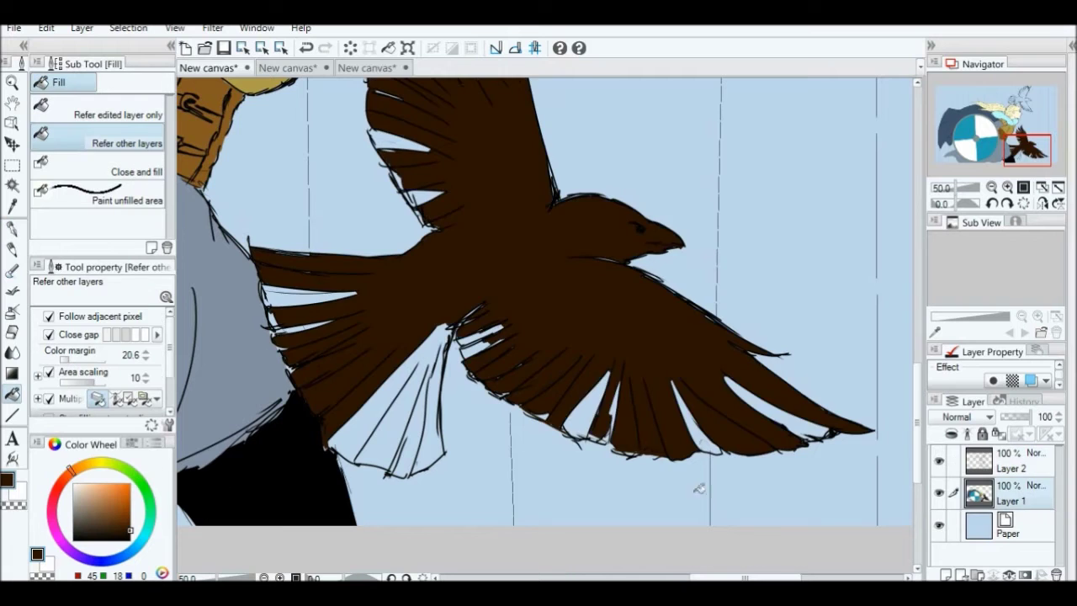
Fill the remaining unfilled tail and wing feathers of the lower bird with dark brown
left_click(427, 368)
mouse_move(311, 327)
left_mouse_down()
mouse_move(344, 448)
mouse_move(404, 507)
left_mouse_up()
left_click(626, 243)
left_click(562, 198)
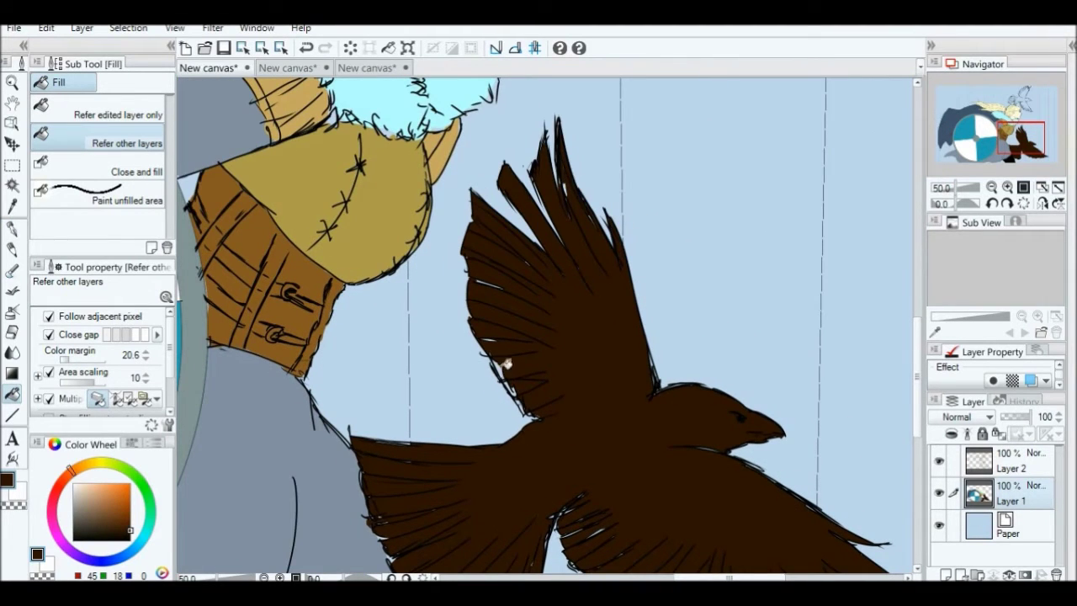
Fill the upper bird's body, wings, tail feathers and claws with the same dark brown
left_click(991, 189)
scroll(824, 221, "up", 5)
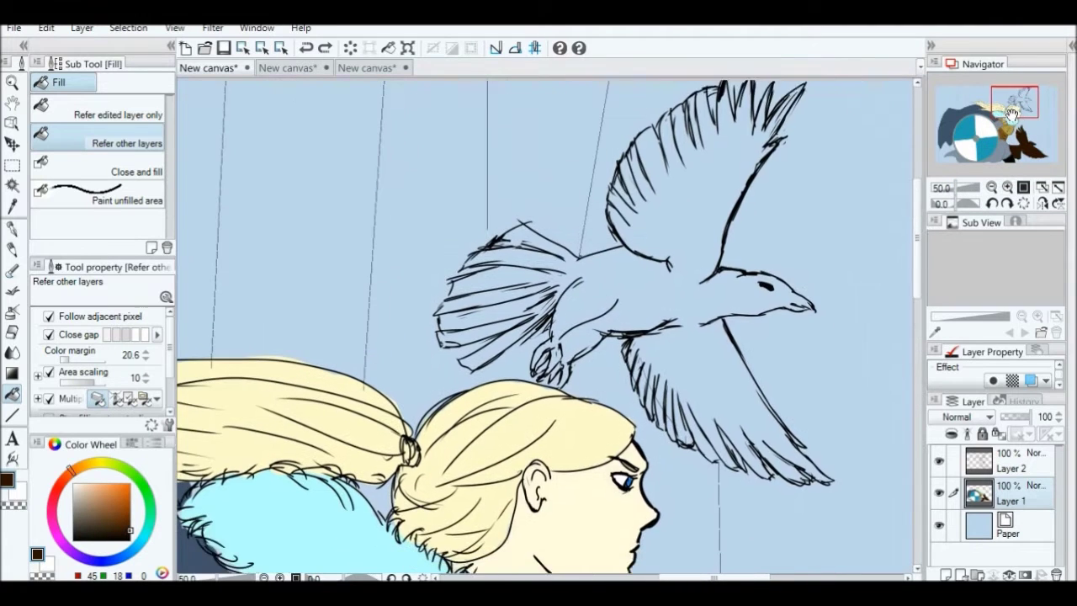
left_click(745, 344)
left_click(512, 280)
left_click(471, 308)
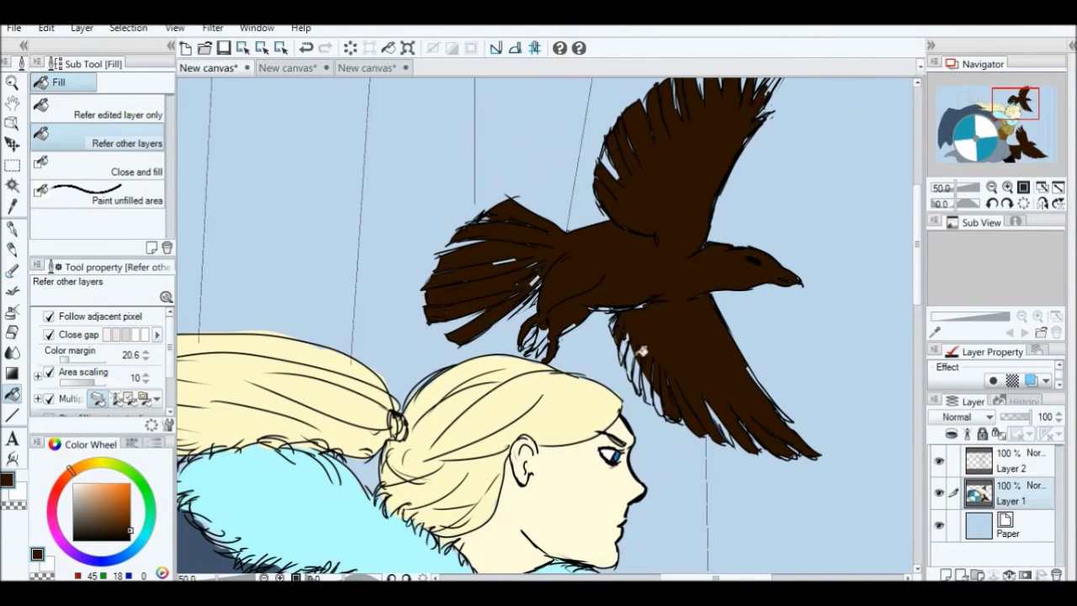
left_click(638, 370)
left_click(547, 327)
left_click(549, 339)
left_click_drag(779, 112, 741, 250)
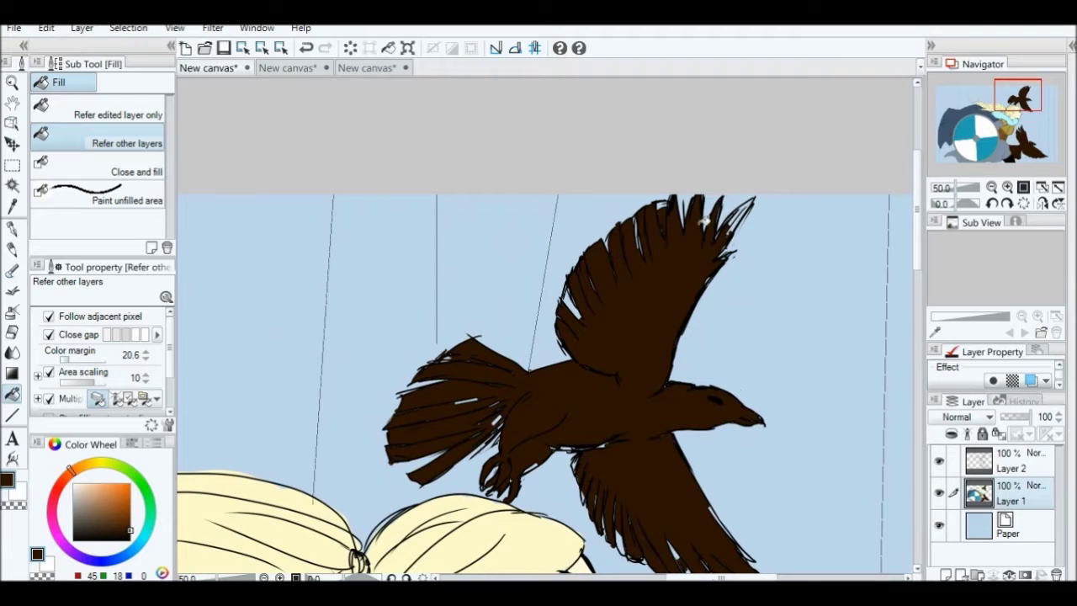
Paint over missed spots in the upper bird's wings and tail in dark brown with the G-pen at size 46.7
key("p")
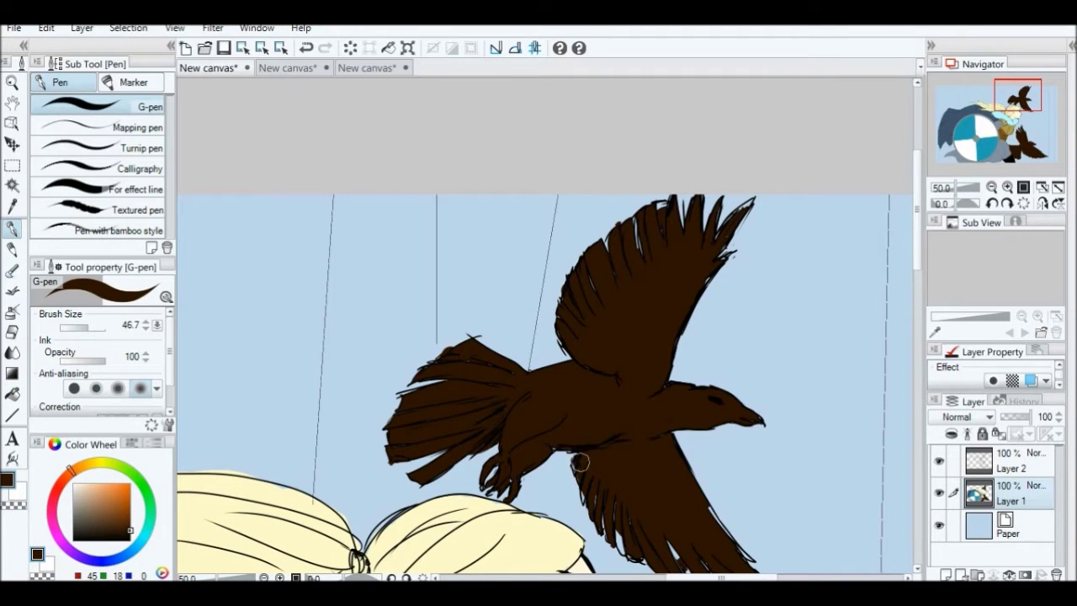
left_click_drag(683, 555, 658, 378)
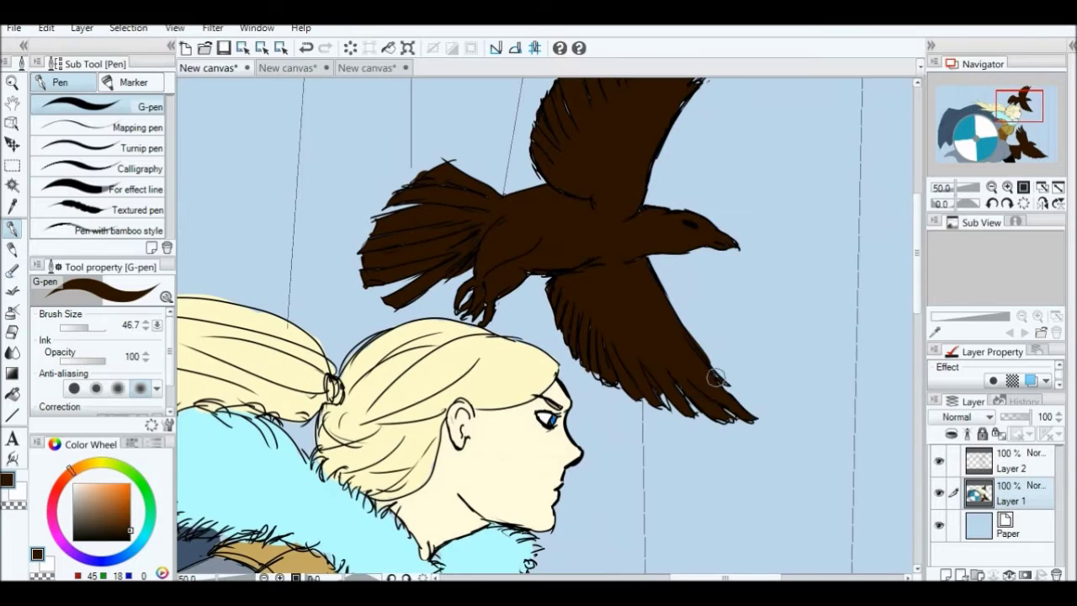
left_click_drag(985, 149, 984, 140)
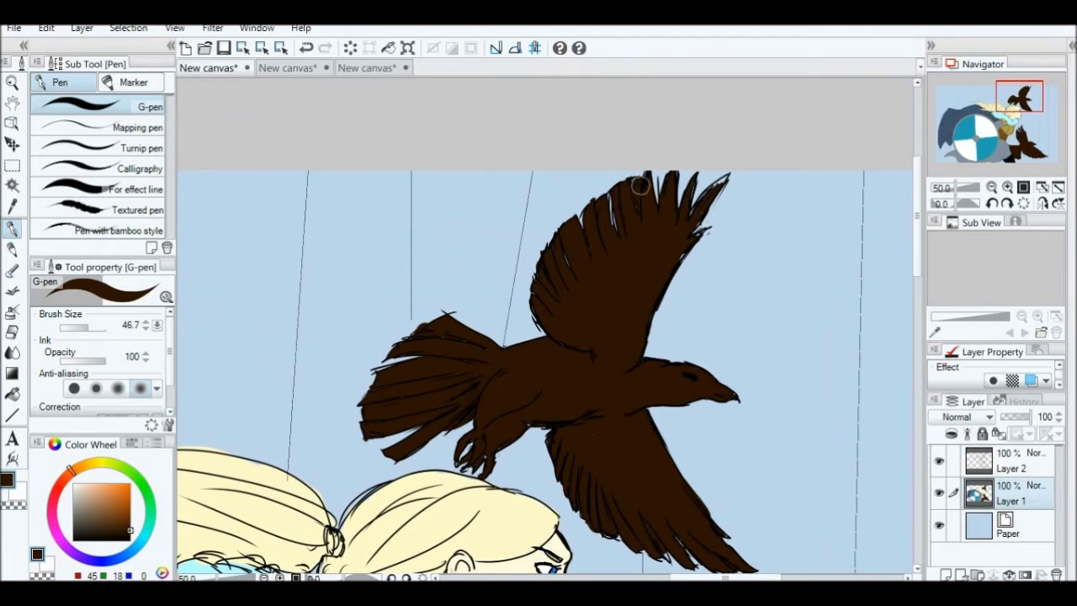
left_click_drag(692, 205, 725, 179)
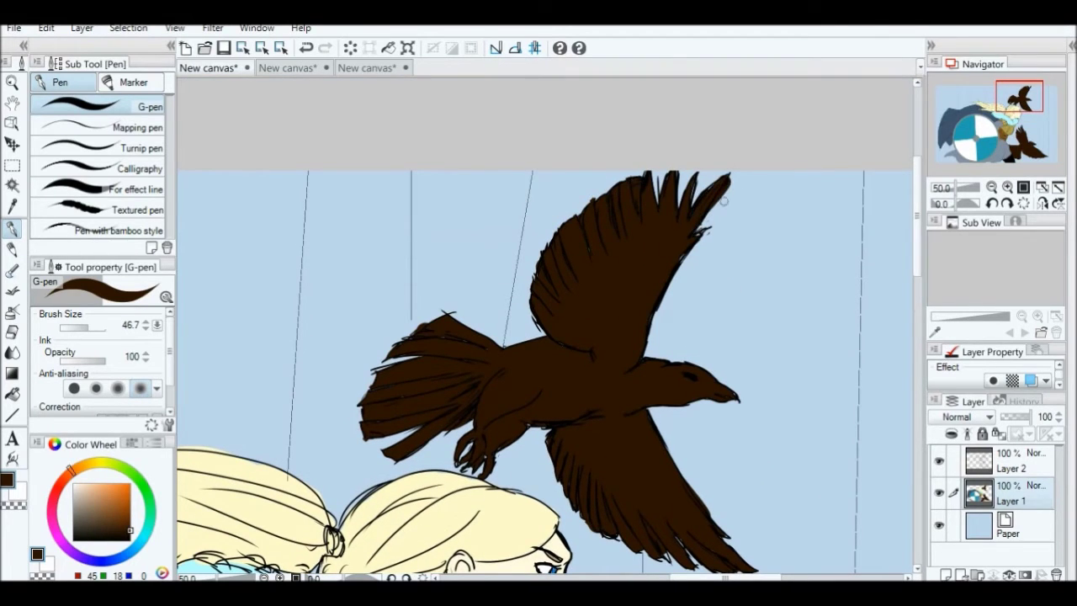
Touch up the small leftover gaps between both birds' feathers with the Dense watercolor brush at size 14.1
left_click(12, 271)
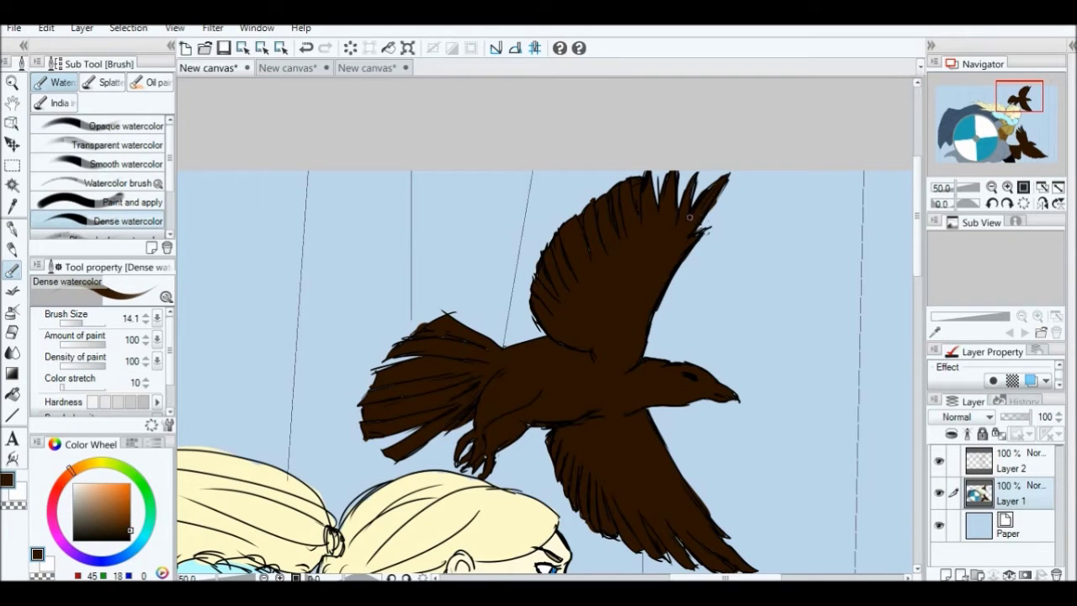
scroll(660, 232, "down", 4)
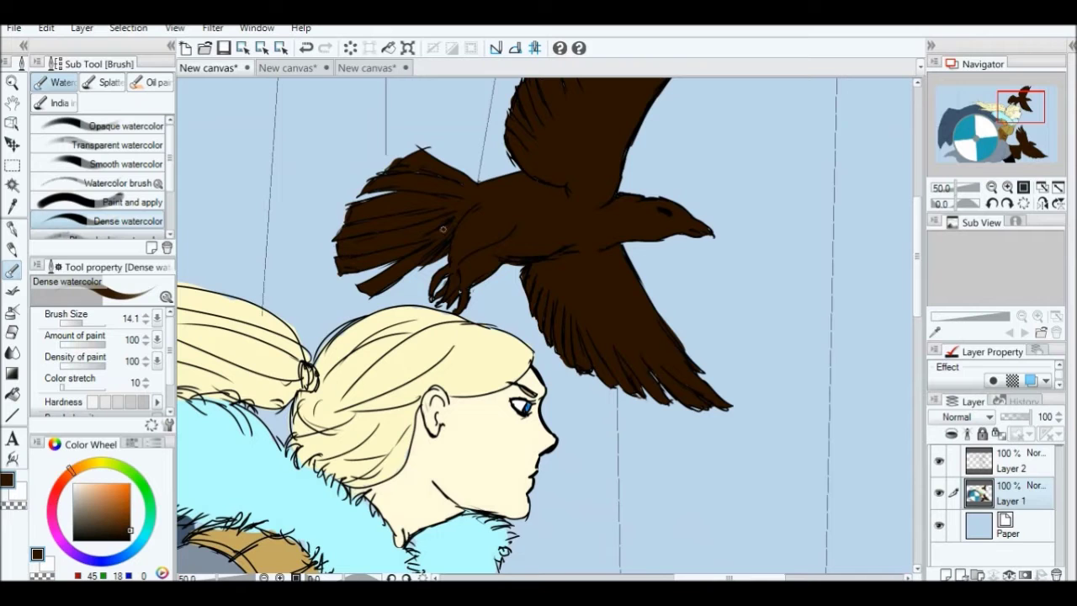
scroll(534, 309, "down", 12)
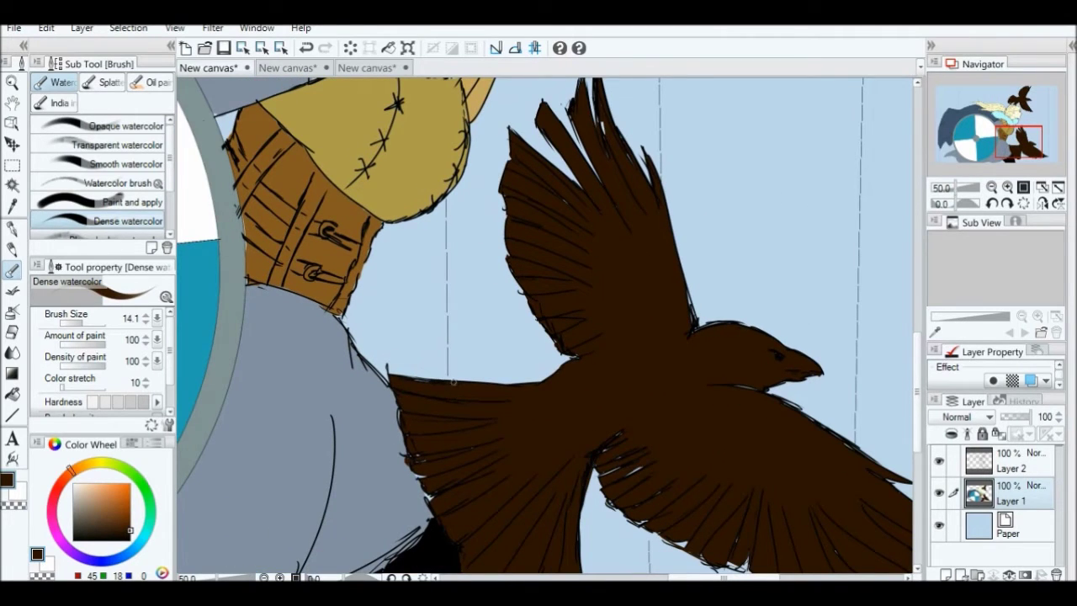
scroll(484, 448, "up", 4)
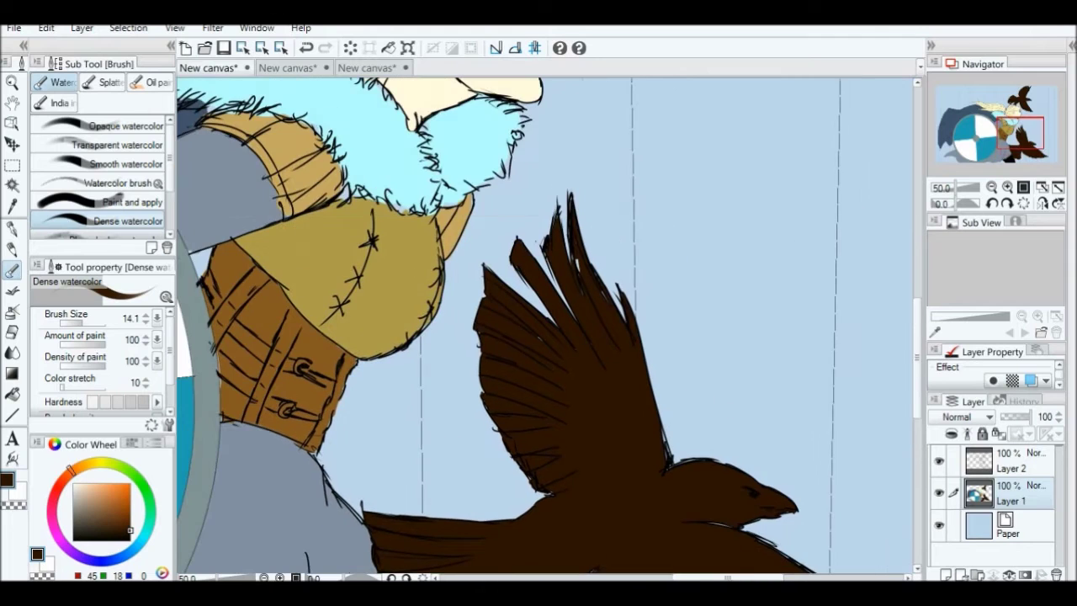
scroll(619, 305, "down", 5)
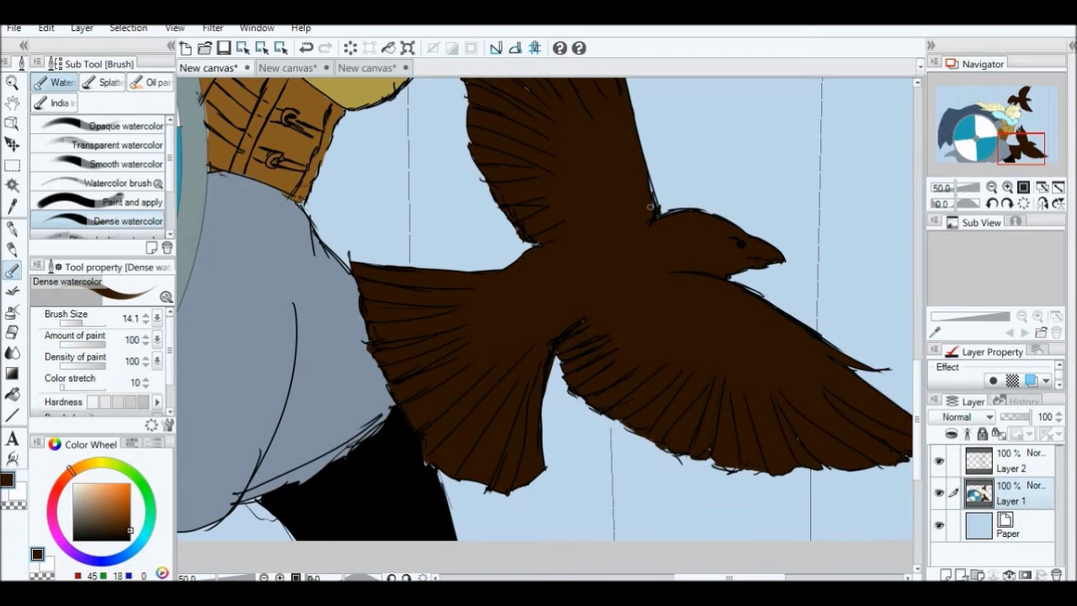
left_click(992, 189)
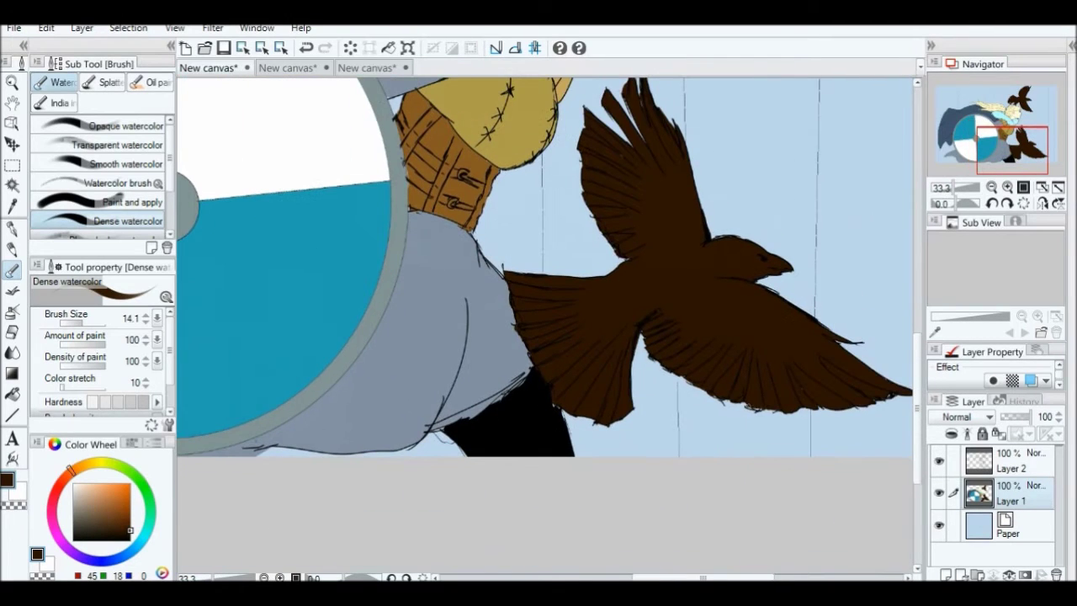
Sample black from the woman's leg as the Dense watercolor brush color
left_click_drag(977, 186, 926, 169)
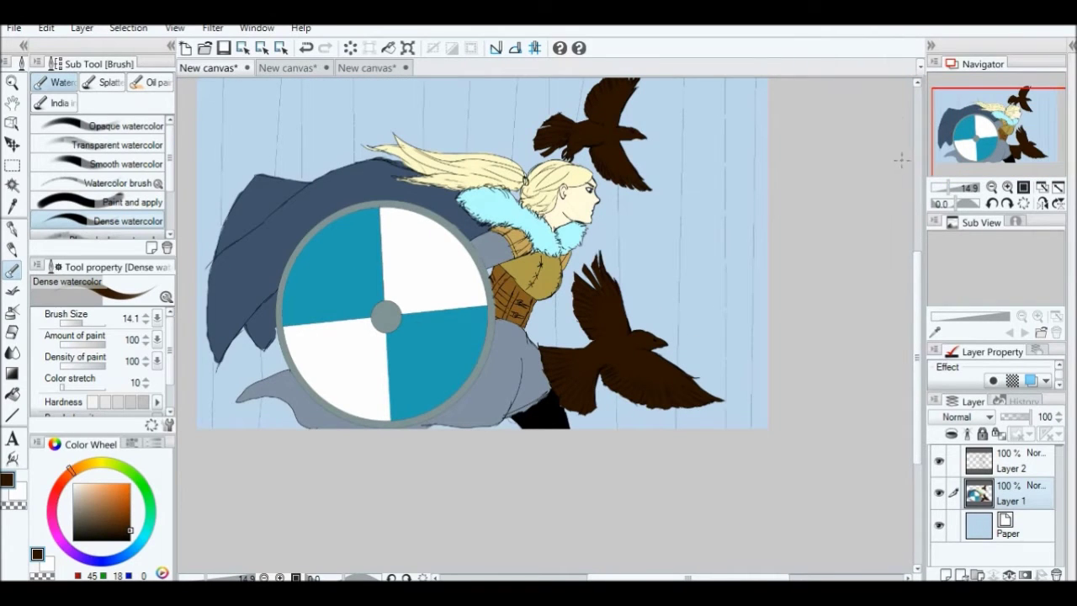
left_click_drag(978, 161, 990, 133)
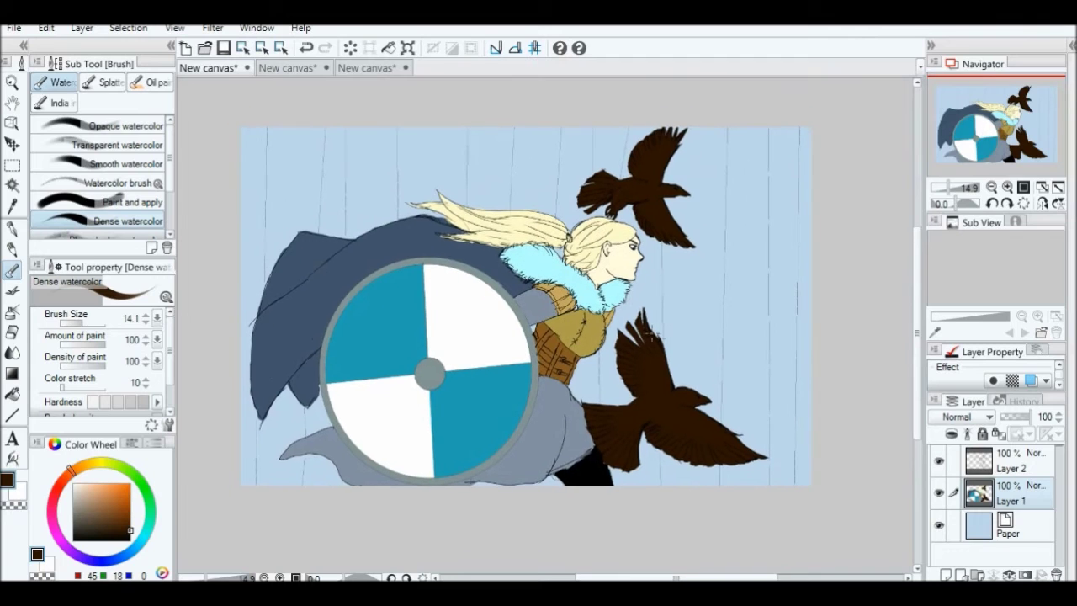
left_click(594, 467, "alt")
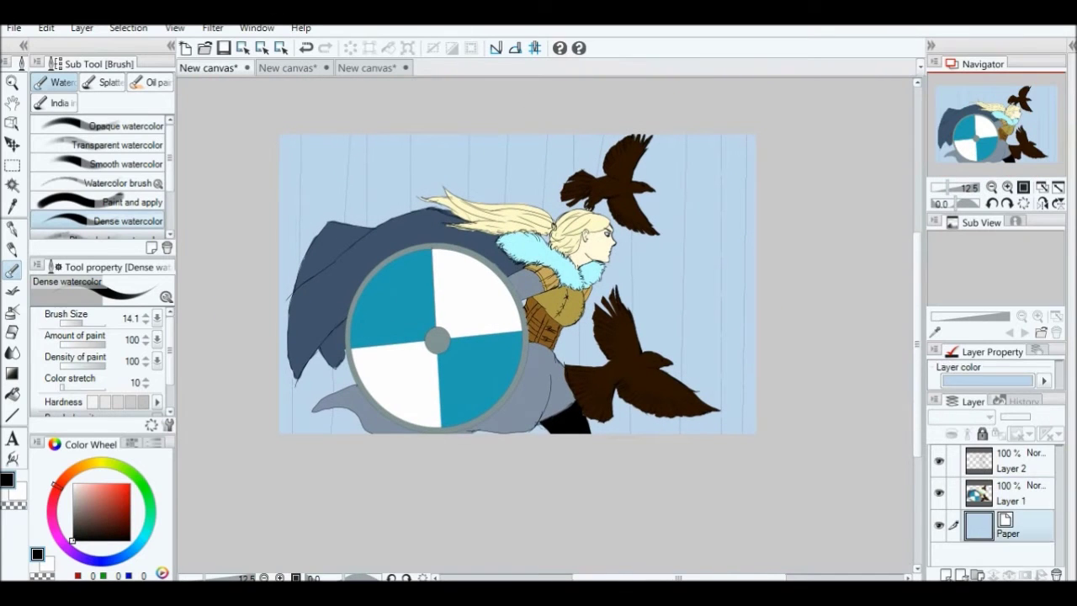
Add Layer 3 above the Paper layer and sample slate blue, RGB 77, 94, 108, from the palette canvas, undoing the last action
left_click_drag(1000, 137, 998, 129)
left_click(12, 392)
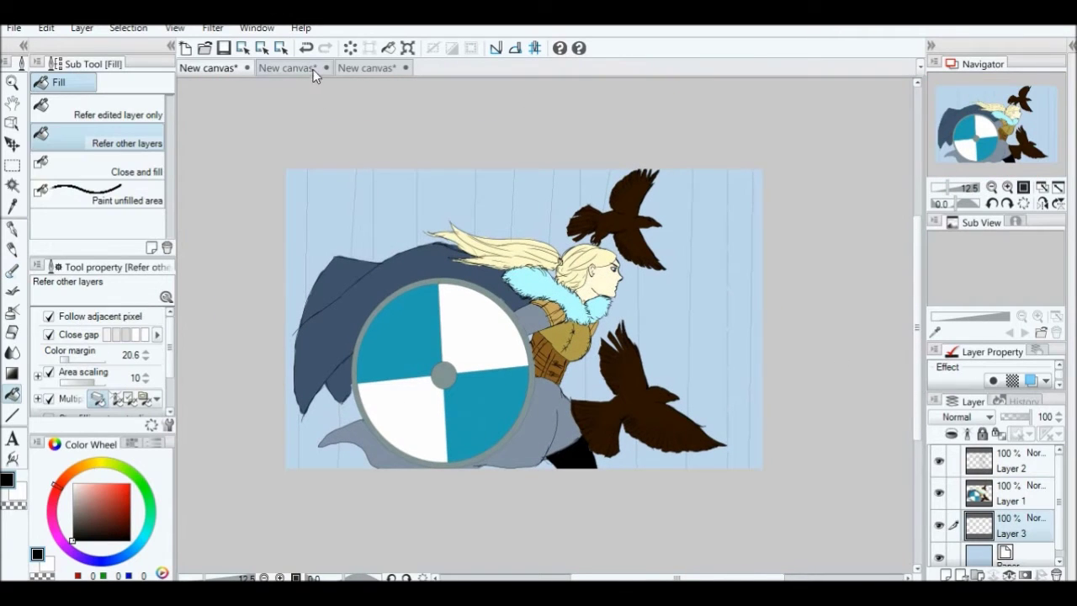
left_click(313, 70)
left_click(492, 350, "alt")
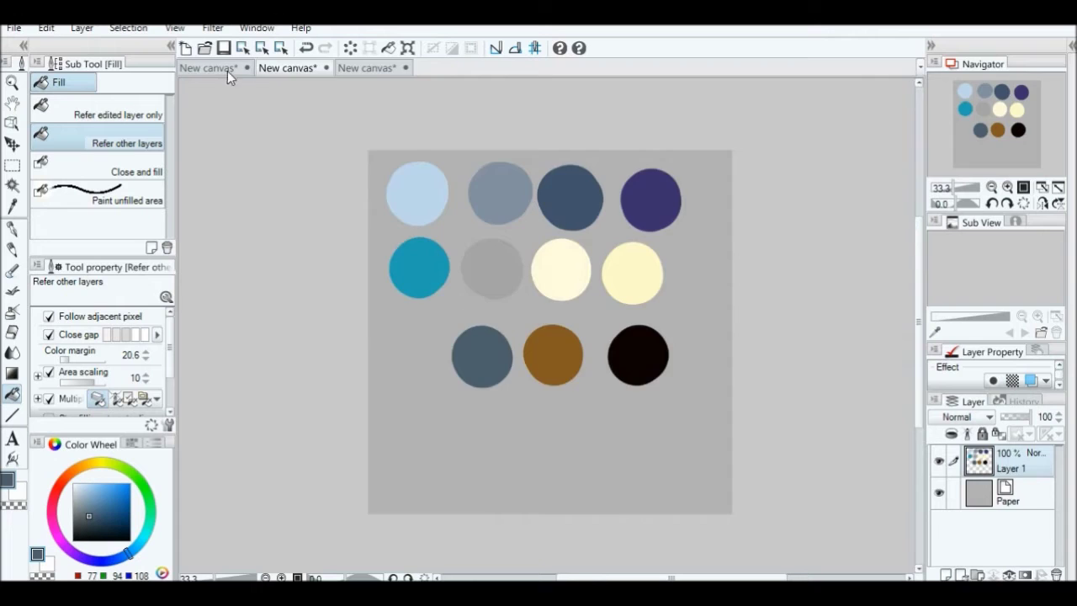
left_click(233, 71)
key("ctrl+z")
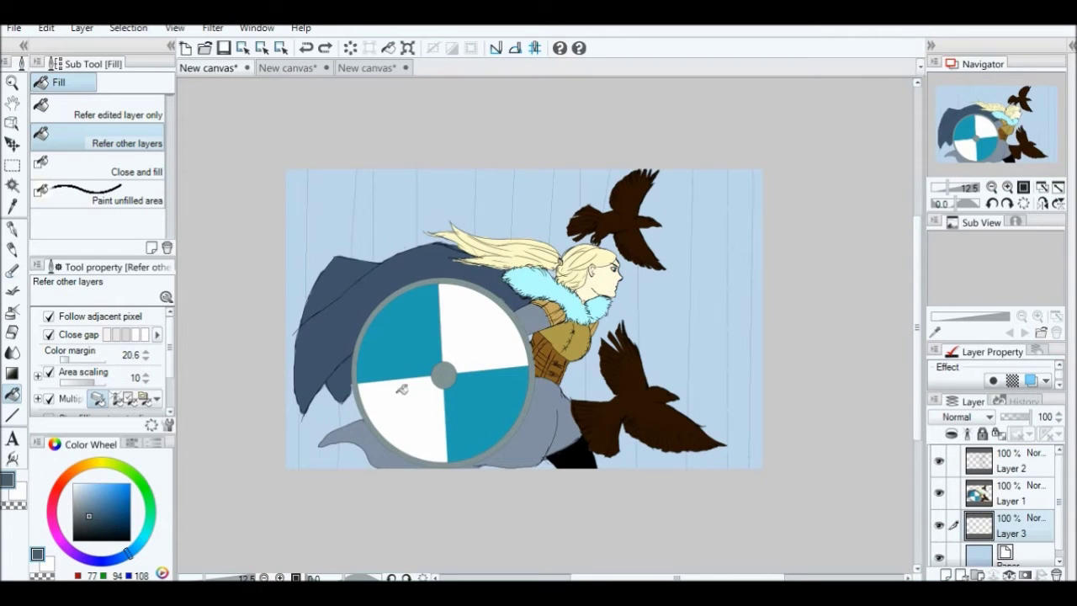
Paint two slate-blue tree trunks behind the cape with the Milli pen at size 430.2 and erase to shape the gap between them
left_click(12, 228)
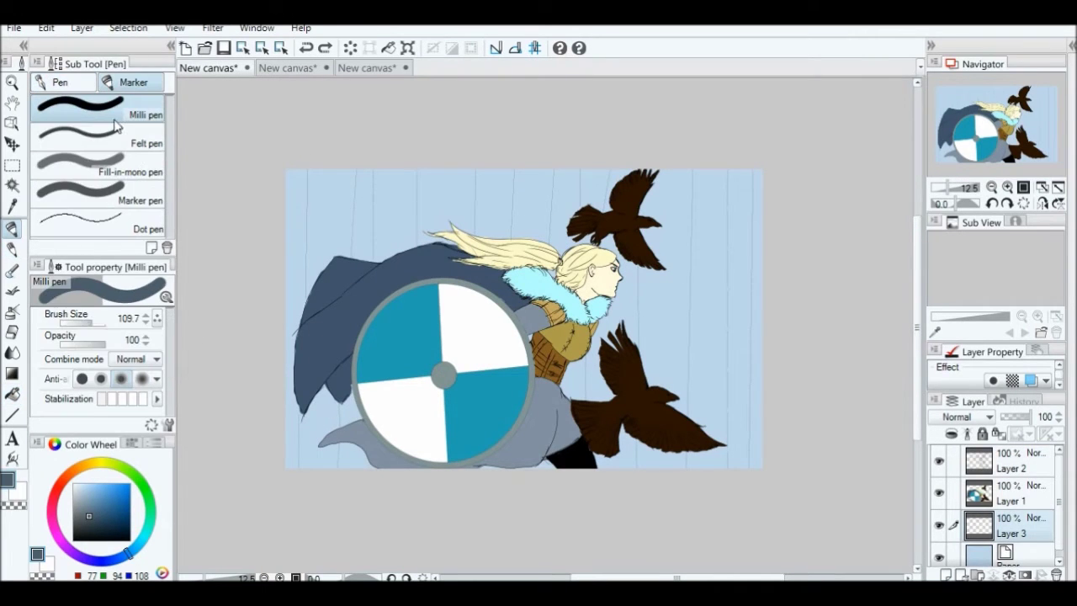
left_click_drag(333, 172, 328, 467)
left_click_drag(336, 96, 329, 505)
left_click_drag(392, 168, 384, 465)
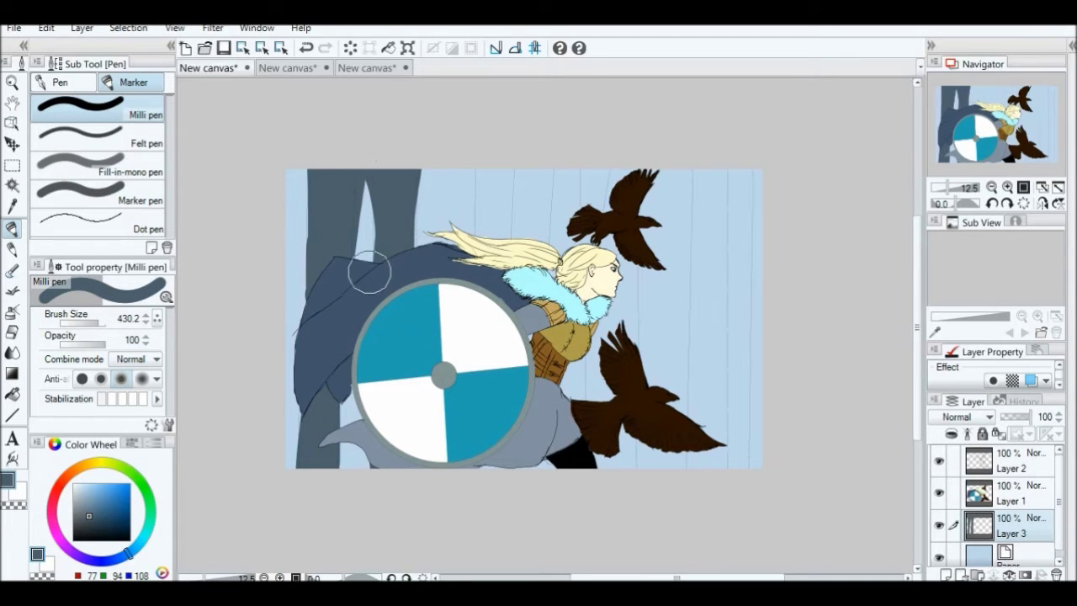
key("e")
left_click_drag(91, 324, 111, 312)
mouse_move(367, 168)
left_mouse_down()
mouse_move(367, 257)
mouse_move(393, 253)
left_mouse_up()
Paint four more vertical slate-blue trunks behind the ponytail, the woman's head and the birds
key("p")
left_click_drag(497, 172, 492, 236)
left_click_drag(566, 169, 569, 253)
mouse_move(665, 173)
left_mouse_down()
mouse_move(652, 442)
mouse_move(644, 429)
left_mouse_up()
left_click_drag(737, 172, 738, 463)
left_click_drag(661, 193, 645, 387)
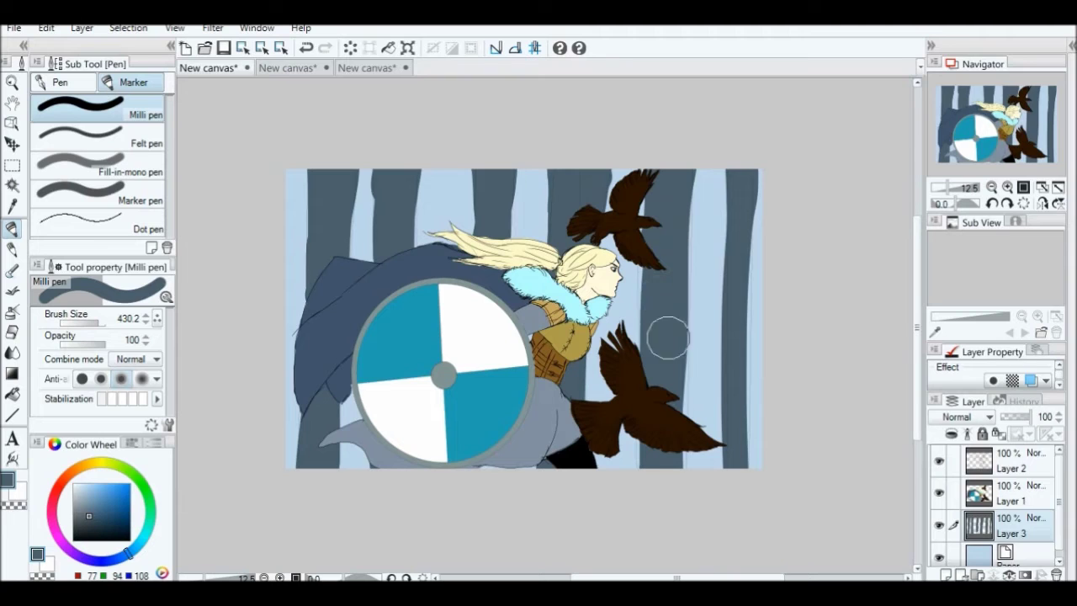
Add Layer 4 beneath the trunks and paint thinner distant trunks in the gaps in lighter blue, RGB 121, 162, 196
key("ctrl+shift+n")
left_click(442, 202, "alt")
left_click_drag(444, 170, 443, 250)
left_click_drag(706, 170, 698, 461)
mouse_move(705, 170)
left_mouse_down()
mouse_move(697, 266)
mouse_move(693, 208)
mouse_move(687, 429)
left_mouse_up()
left_click_drag(611, 170, 630, 468)
left_click_drag(621, 253, 624, 337)
left_click_drag(290, 170, 291, 457)
left_click_drag(286, 228, 290, 463)
mouse_move(284, 170)
left_mouse_down()
mouse_move(287, 463)
mouse_move(286, 244)
mouse_move(278, 297)
left_mouse_up()
left_click_drag(286, 239, 290, 468)
left_click_drag(290, 333, 290, 391)
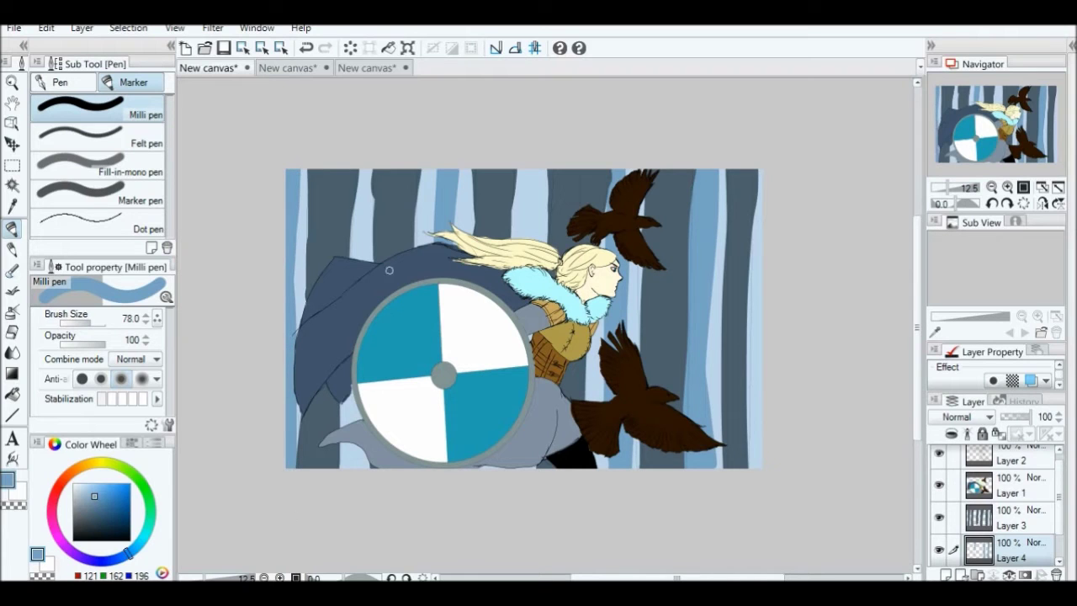
Lower Layer 4's opacity to 45% and shift the hue of the dark trunks on Layer 3 by -11
left_click_drag(1025, 419, 1015, 418)
left_click(1010, 517)
key("ctrl+u")
left_click_drag(779, 67, 774, 72)
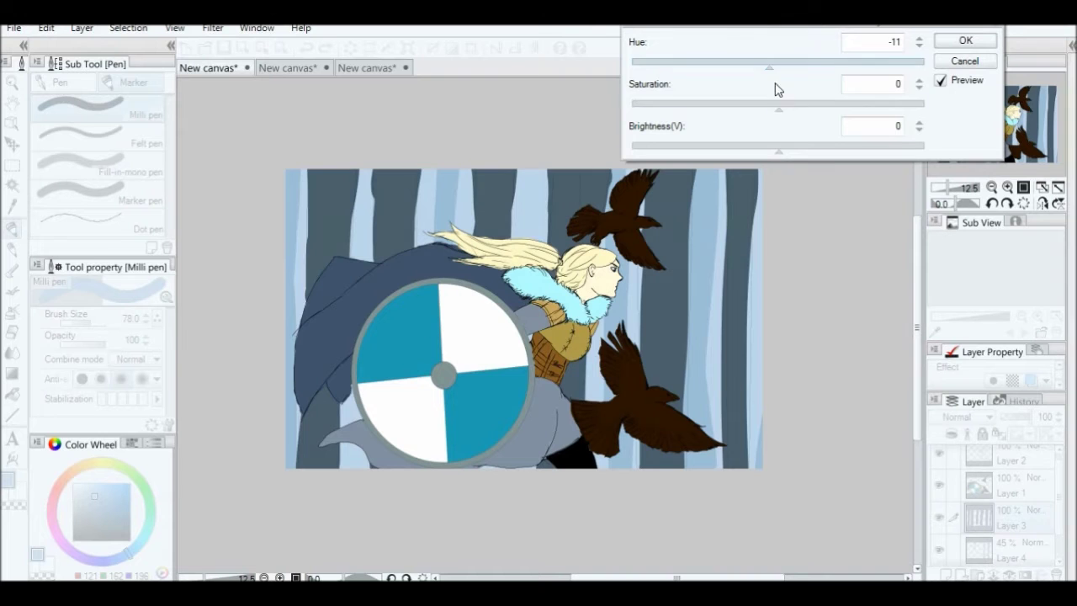
left_click(964, 42)
Create Layer 5 directly above Layer 1 and make Layer 1 active again
scroll(980, 147, "up", 3)
left_click_drag(994, 157, 974, 157)
scroll(975, 157, "down", 2)
left_click(989, 489)
key("ctrl+shift+n")
left_click(989, 522)
Color the hair tie at the base of the ponytail dark red-brown, RGB 133, 30, 0
scroll(997, 127, "up", 4)
left_click_drag(997, 126, 1010, 109)
left_click(83, 464)
left_click(131, 528)
left_click(60, 476)
left_click(12, 249)
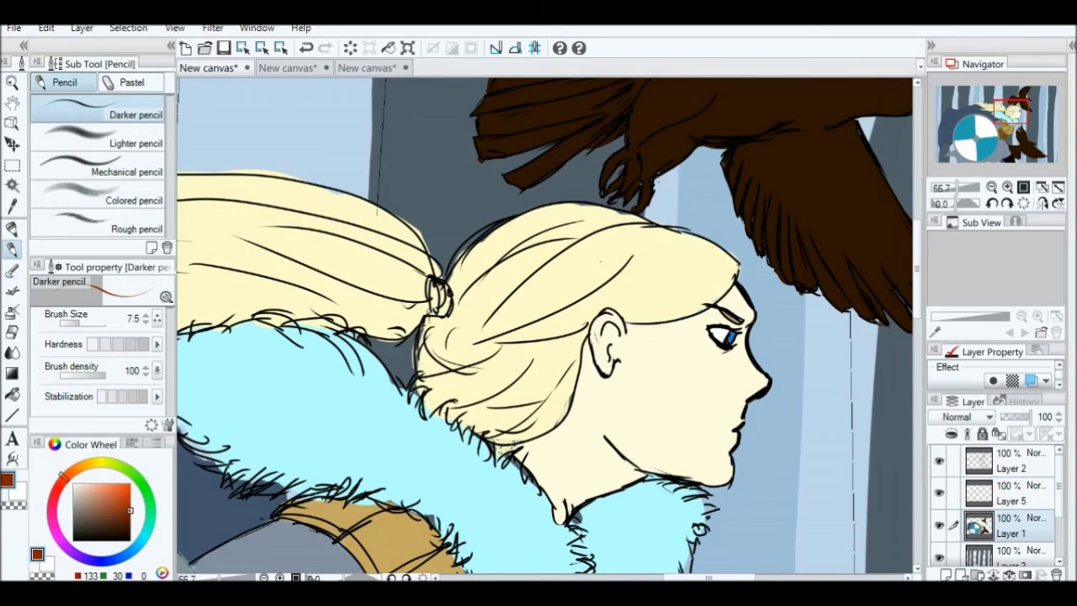
left_click(12, 228)
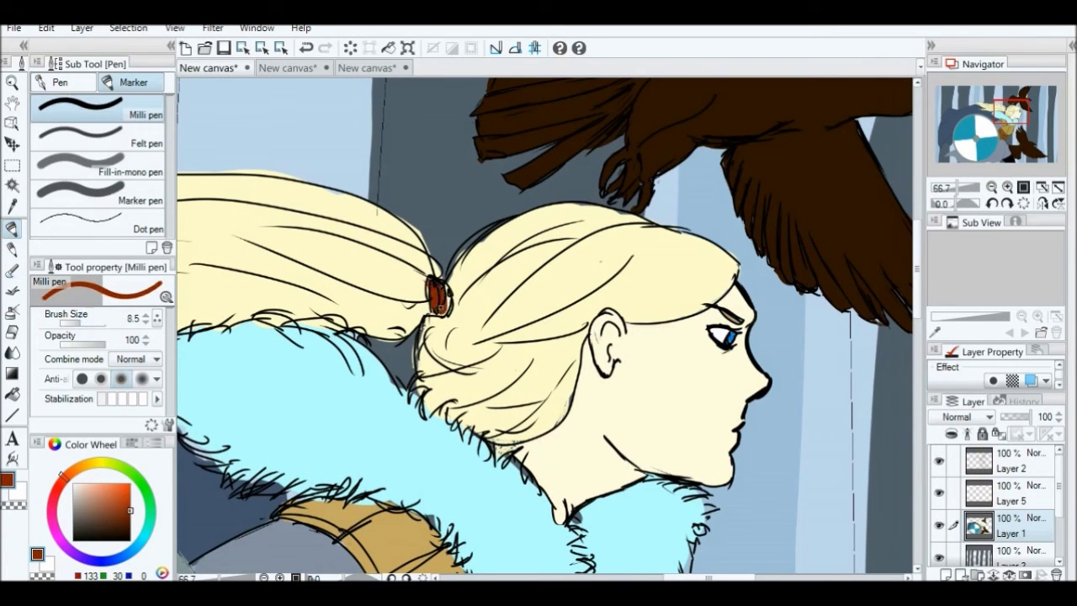
Examine the whole composition at a reduced view scale
left_click(994, 185)
left_click(994, 185)
left_click(994, 185)
left_click(994, 185)
left_click(994, 185)
left_click(994, 185)
left_click(1008, 186)
scroll(1001, 148, "down", 3)
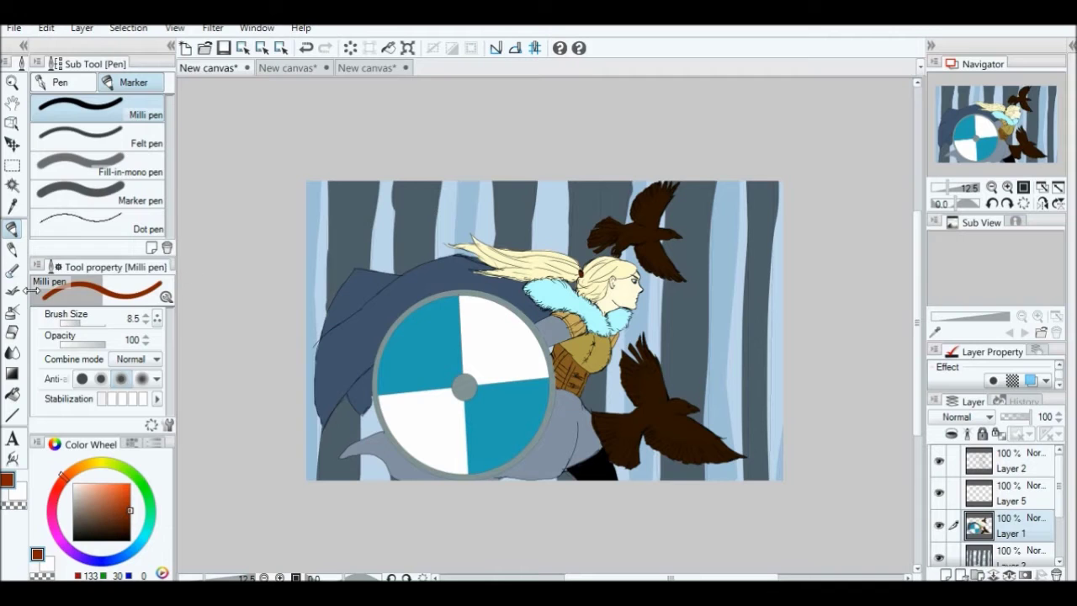
Choose the Watercolor brush for shading and auto-select the woman's face and neck skin on Layer 1
left_click(12, 269)
scroll(167, 190, "down", 2)
scroll(167, 191, "up", 2)
left_click(118, 183)
left_click(1007, 186)
scroll(1013, 113, "up", 3)
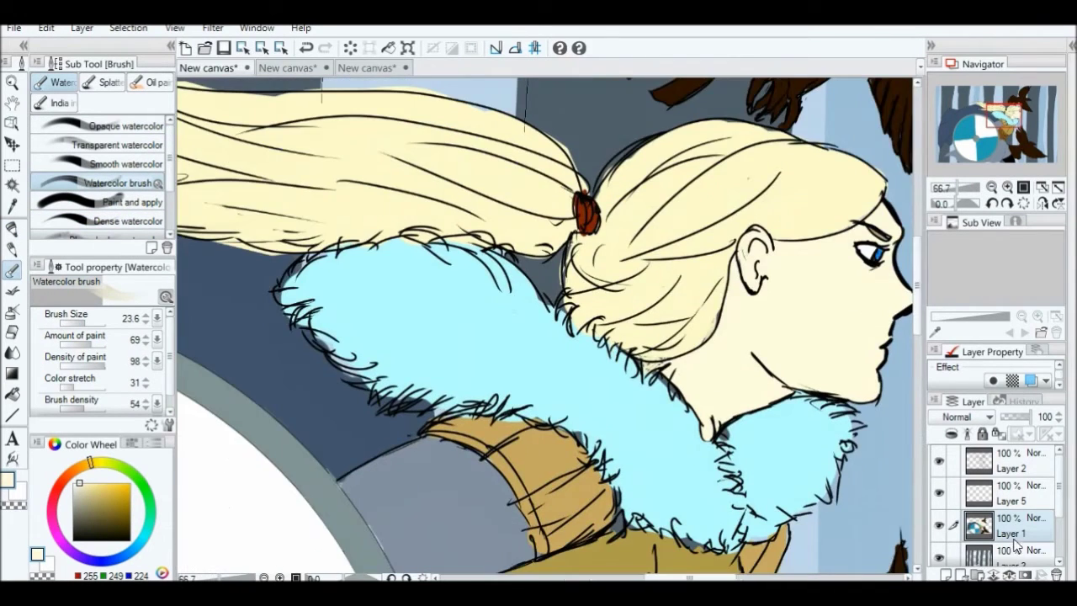
key("w")
left_click(620, 404)
key("p")
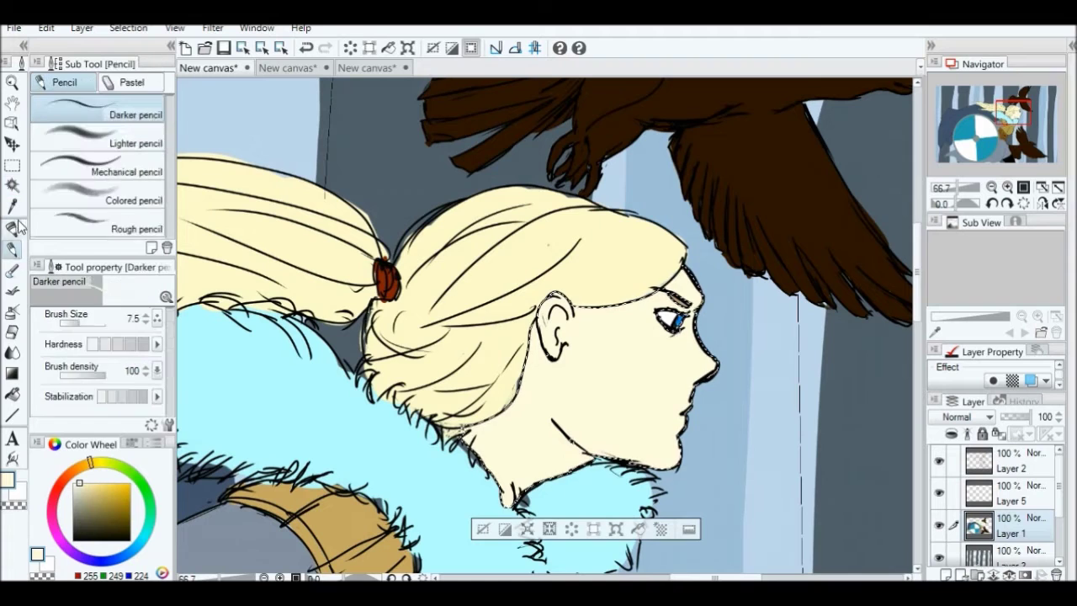
Paint a peach blush, RGB 255, 188, 164, on the cheek, nose, ear and jaw with the Watercolor brush at size 28
key("b")
left_click(102, 482)
left_click_drag(72, 466, 64, 473)
left_click(94, 483)
left_click_drag(59, 321, 84, 320)
left_click_drag(704, 355, 690, 372)
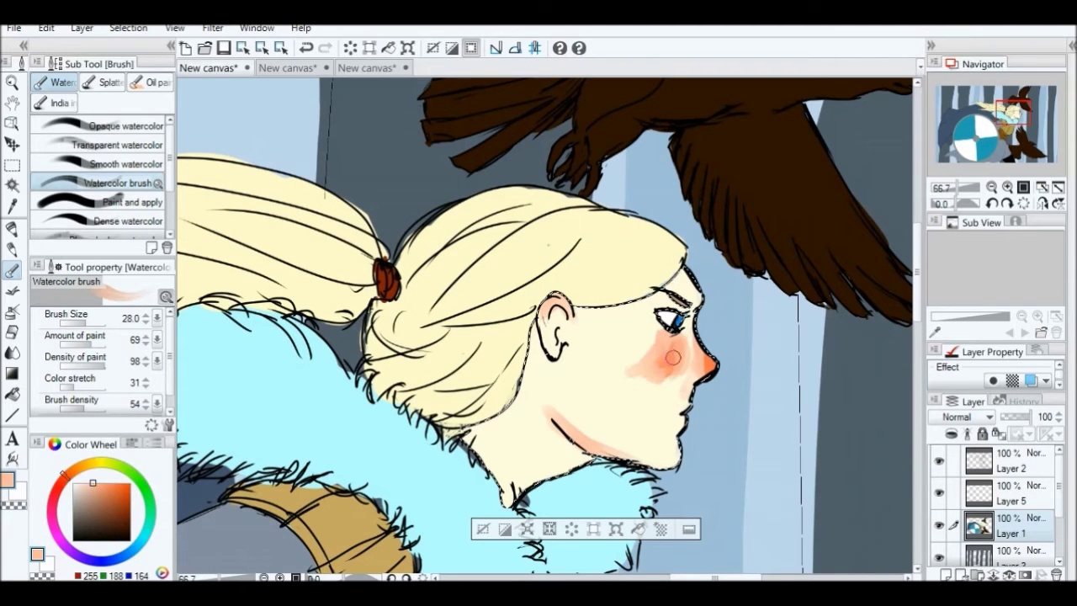
Soften the blush with the sampled skin tone and the Soothing watercolor blender at size 46.7
left_click(604, 394, "alt")
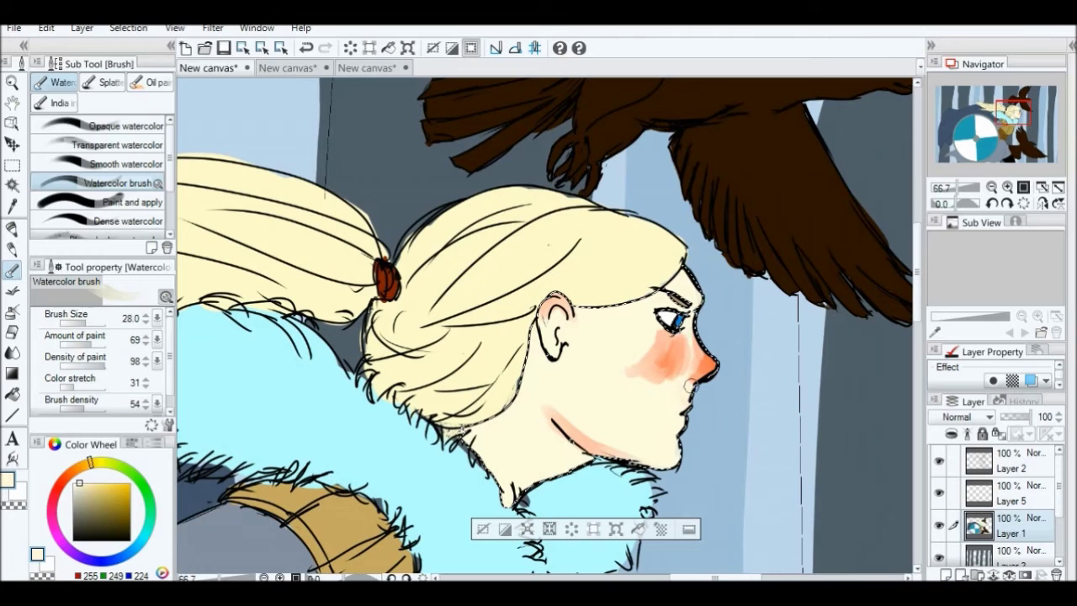
left_click(15, 357)
left_click(109, 205)
left_click(89, 319)
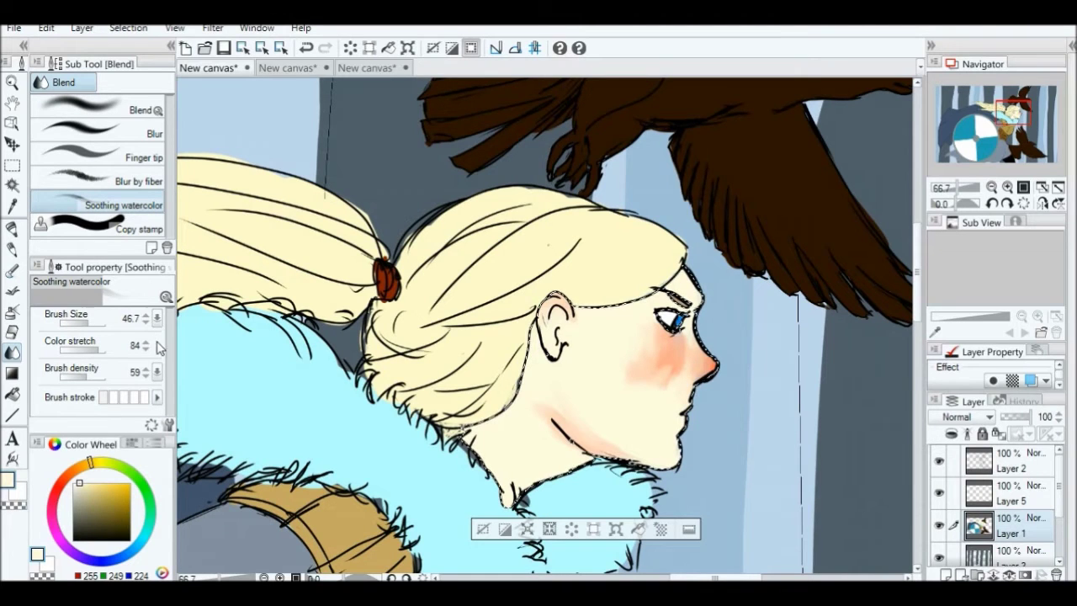
Add Layer 6 above Layer 1, paint tan skin shadows, RGB 217, 165, 113, along the hairline, neck and jaw, and lower its opacity to 66%
left_click(665, 358, "alt")
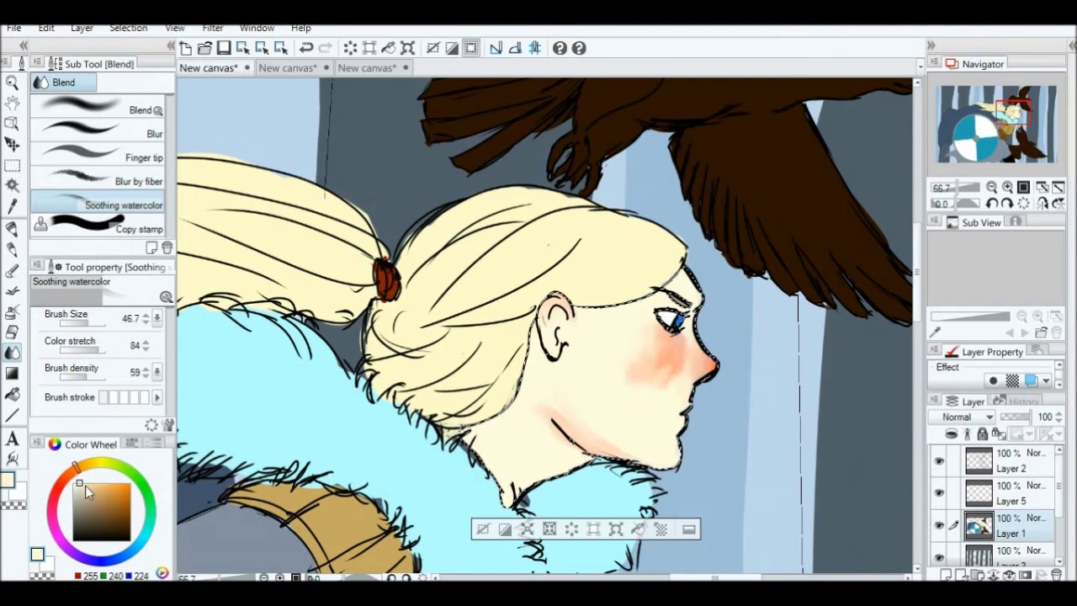
left_click(12, 250)
left_click(12, 269)
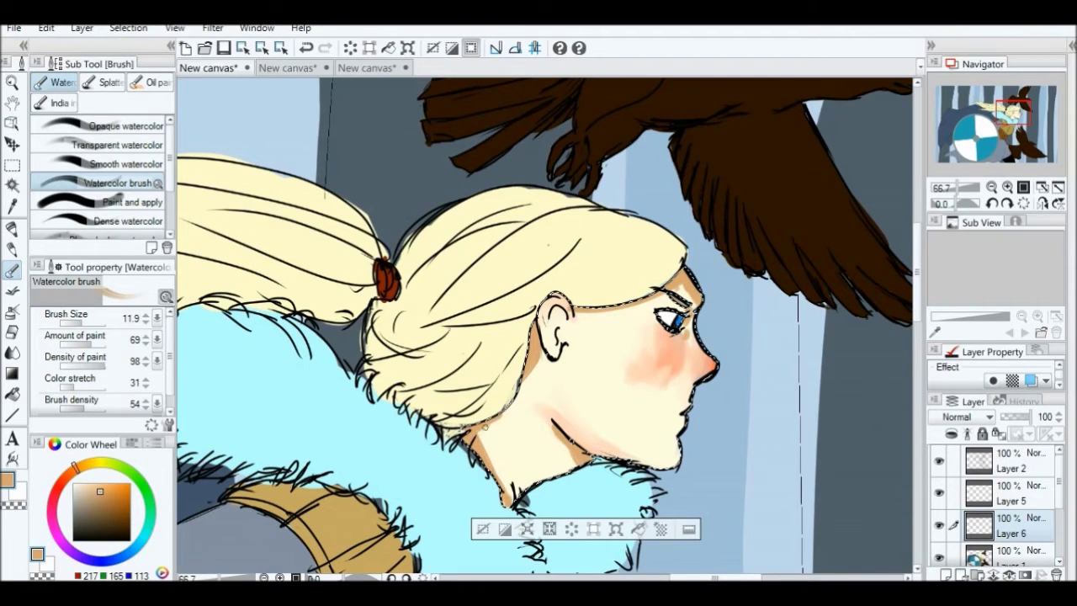
key("ctrl+minus")
left_click(1019, 418)
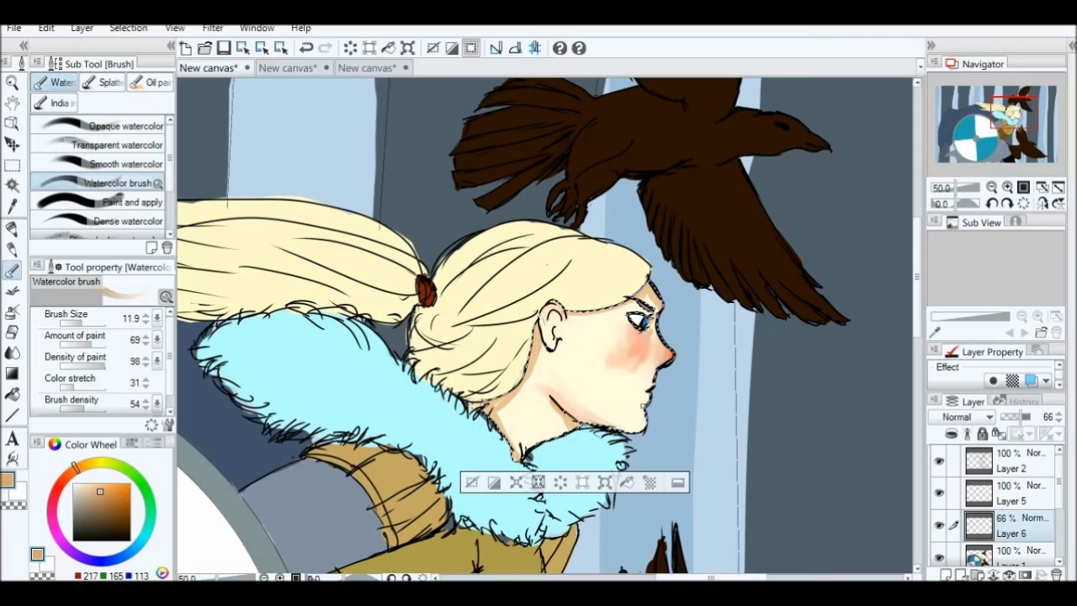
Paint the woman's lips pink, RGB 255, 122, 155, with the Watercolor brush at size 11.9
left_click(51, 496)
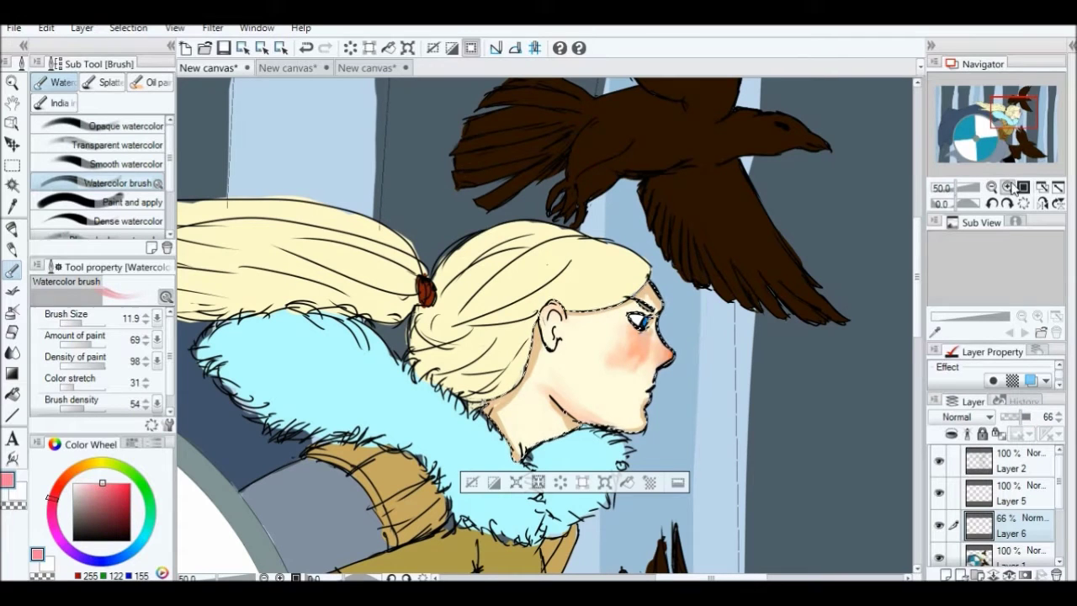
key("ctrl+plus")
key("ctrl+plus")
key("ctrl+plus")
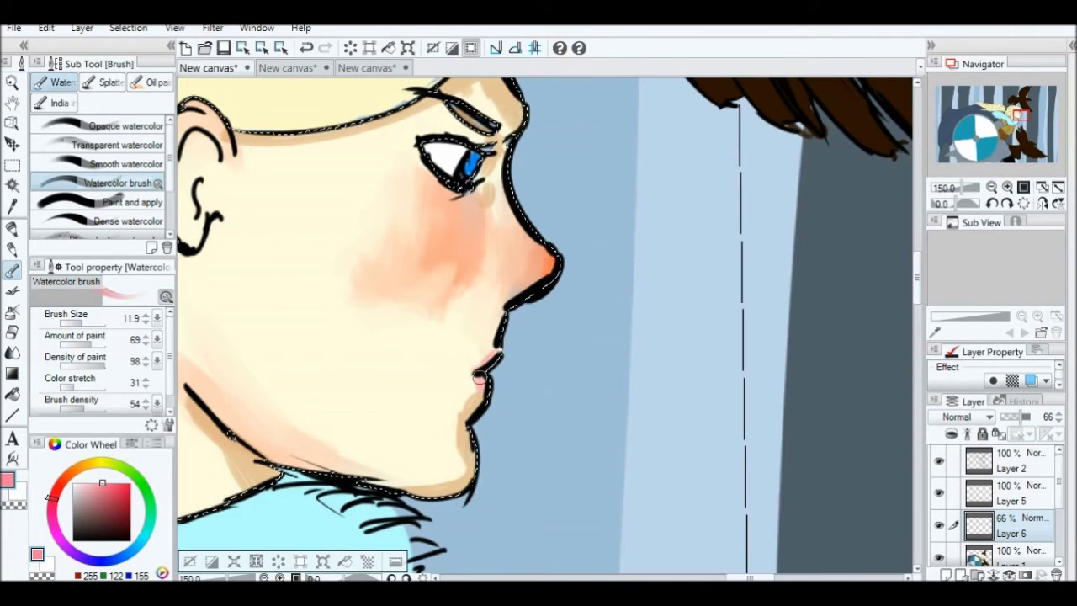
key("ctrl+minus")
key("ctrl+minus")
Lower Layer 6's opacity to 42% and shade the inside of the ear with sampled light tan
left_click(506, 382, "alt")
left_click(1010, 417)
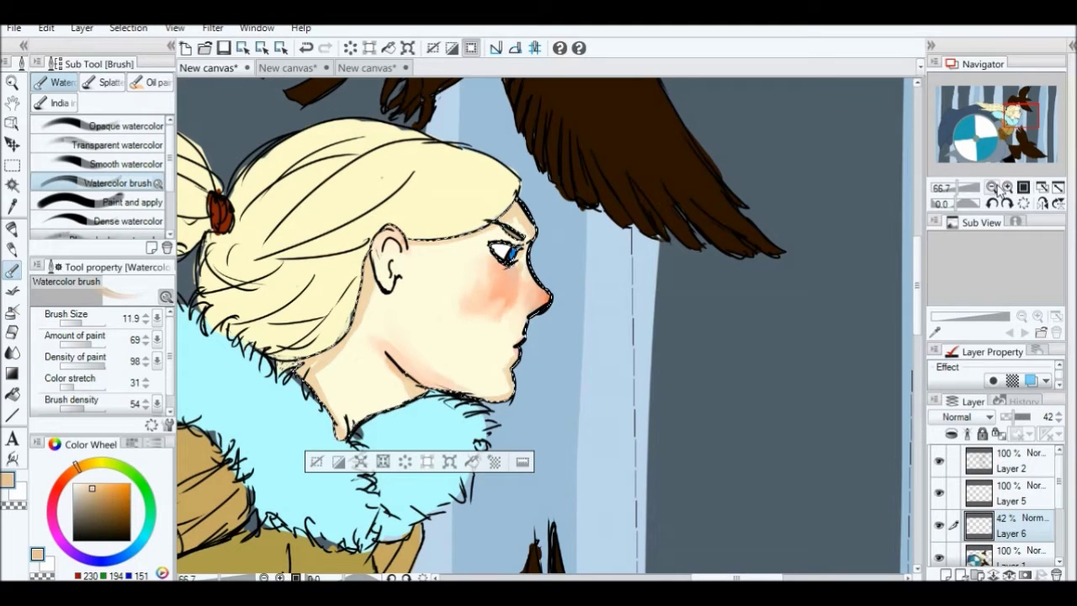
key("ctrl+minus")
mouse_move(707, 390)
left_mouse_down()
mouse_move(553, 283)
mouse_move(622, 267)
left_mouse_up()
left_click(520, 283, "alt")
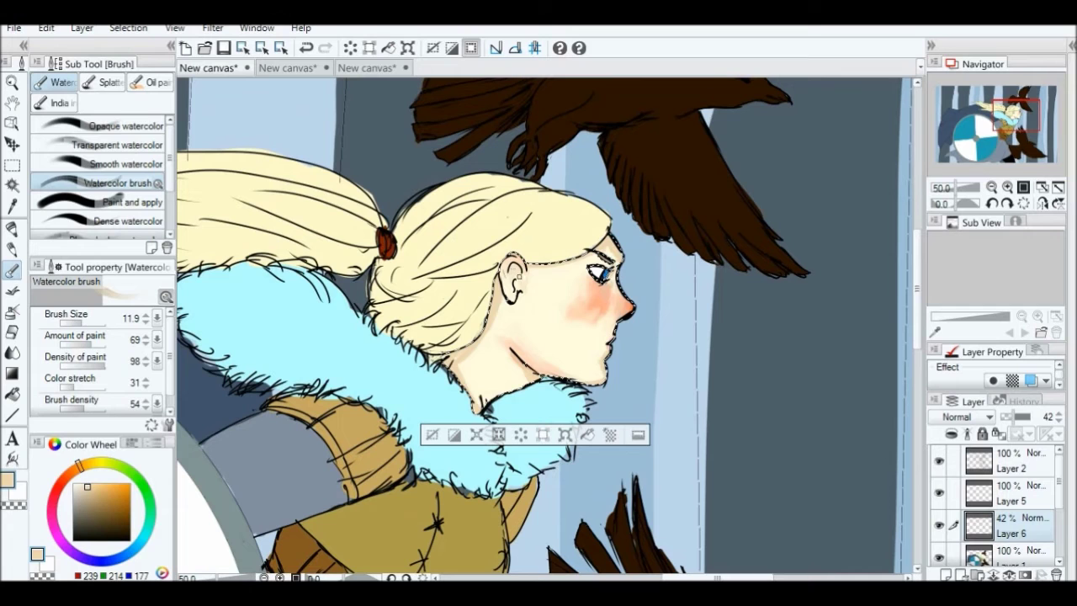
Add brown shading, RGB 185, 135, 61, to the cheek, blend it with Soothing watercolor, and clear the selection
left_click(459, 414, "alt")
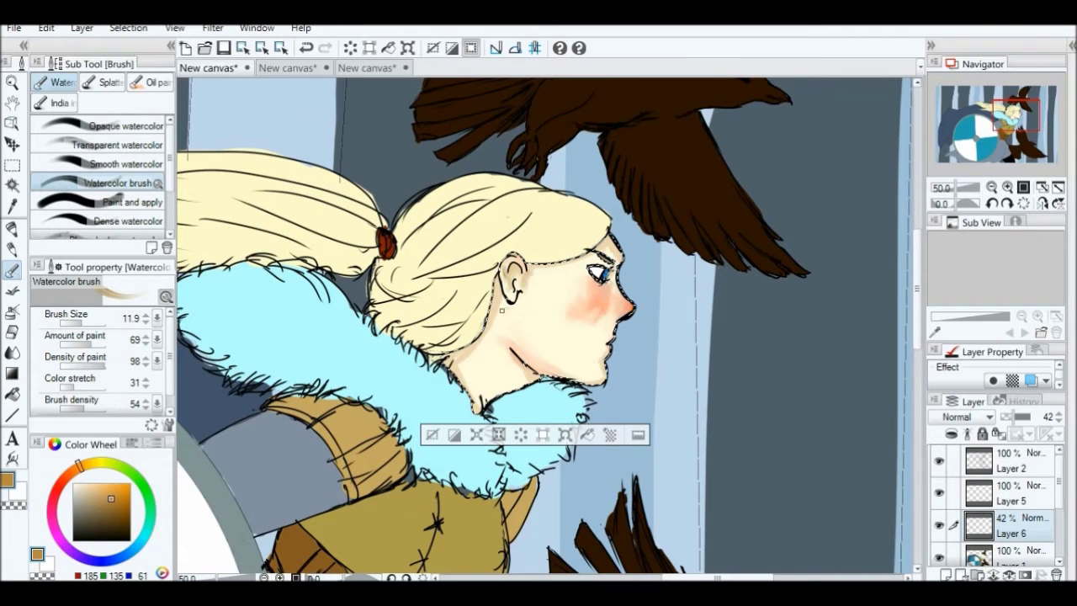
scroll(723, 190, "down", 1)
mouse_move(723, 190)
left_mouse_down()
mouse_move(684, 230)
mouse_move(693, 253)
left_mouse_up()
scroll(684, 230, "up", 1)
key("j")
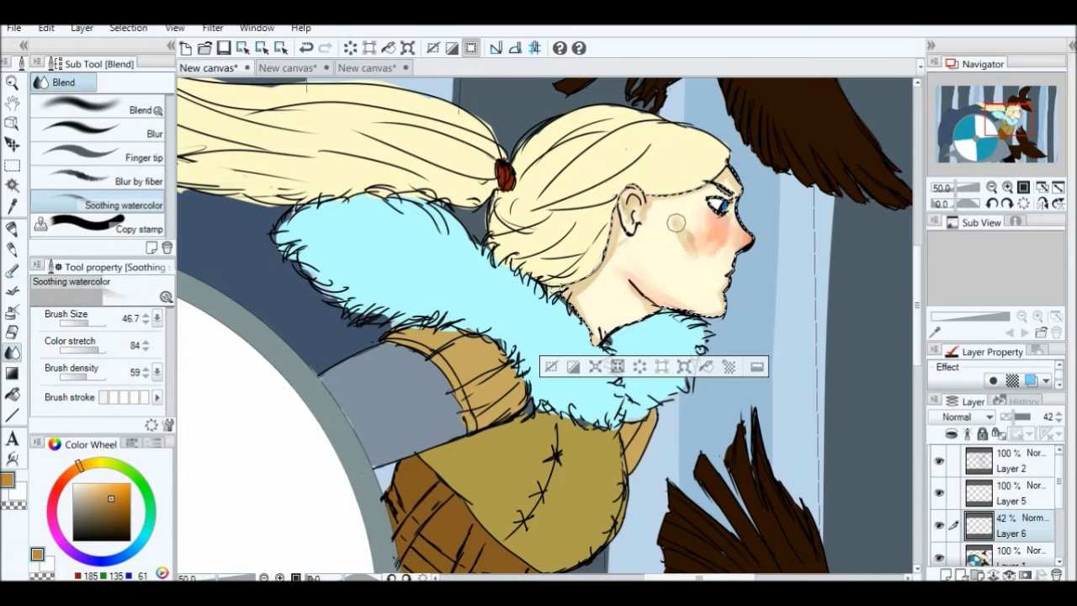
mouse_move(698, 271)
left_mouse_down()
mouse_move(727, 180)
mouse_move(723, 278)
left_mouse_up()
key("ctrl+d")
Auto-select the hair on top of the head and shade it orange-tan, RGB 224, 169, 107, with the Watercolor brush at size 46.7
key("w")
left_click(606, 168)
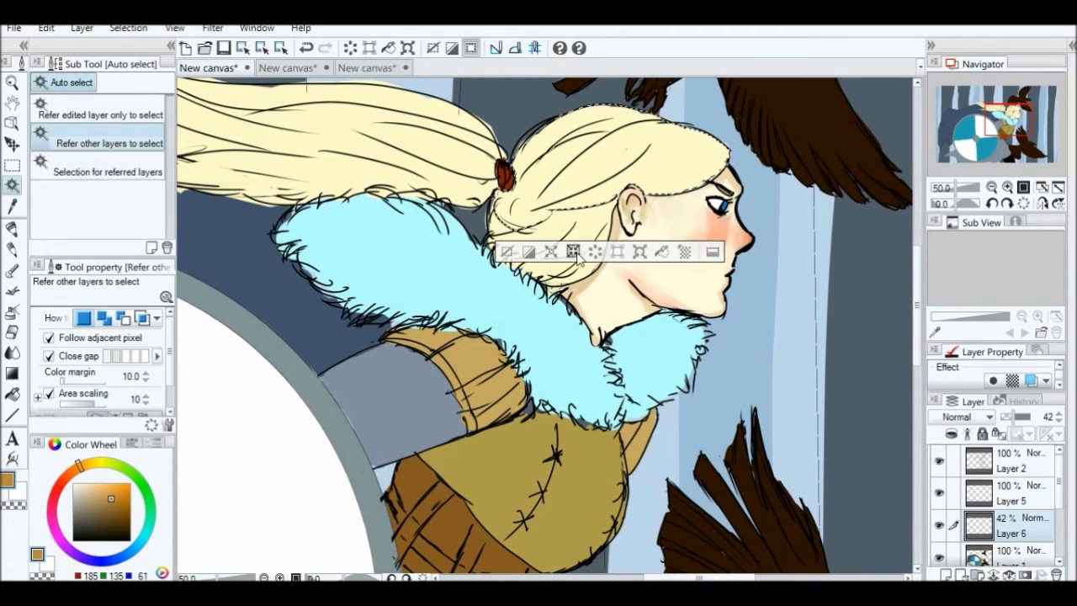
key("b")
left_click(87, 483)
left_click_drag(515, 150, 526, 152, "ctrl+alt")
left_click(102, 491)
left_click_drag(737, 152, 656, 192)
mouse_move(719, 133)
left_mouse_down()
mouse_move(660, 187)
mouse_move(631, 156)
left_mouse_up()
left_click_drag(562, 121, 652, 116)
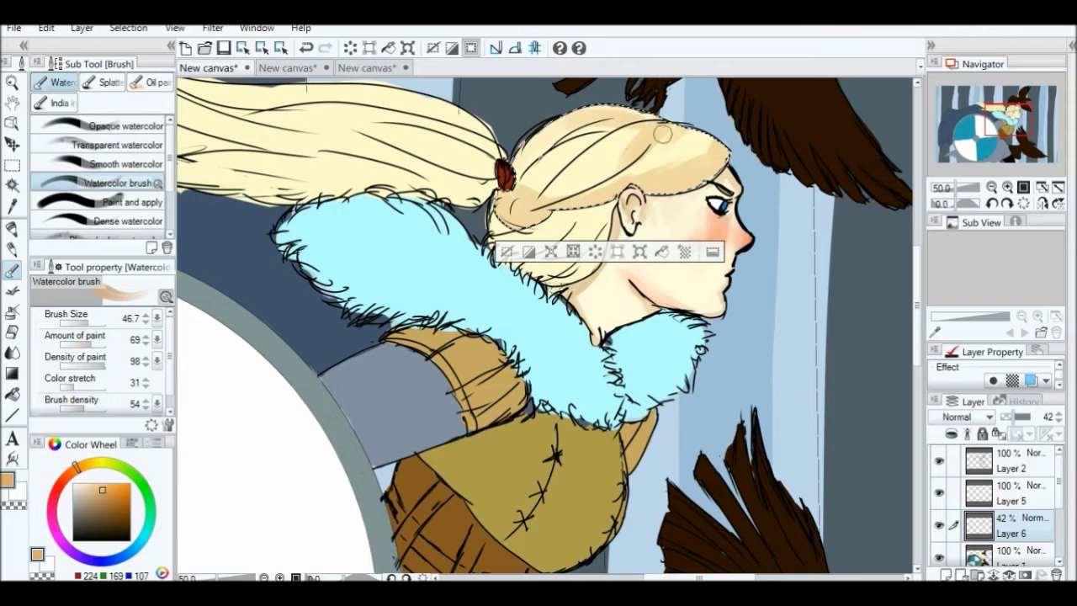
left_click_drag(716, 136, 645, 137)
Paint near-white highlights, RGB 255, 255, 252, over the hair on top of the head
left_click(97, 461)
left_click(73, 483)
mouse_move(577, 114)
left_mouse_down()
mouse_move(515, 161)
mouse_move(554, 164)
left_mouse_up()
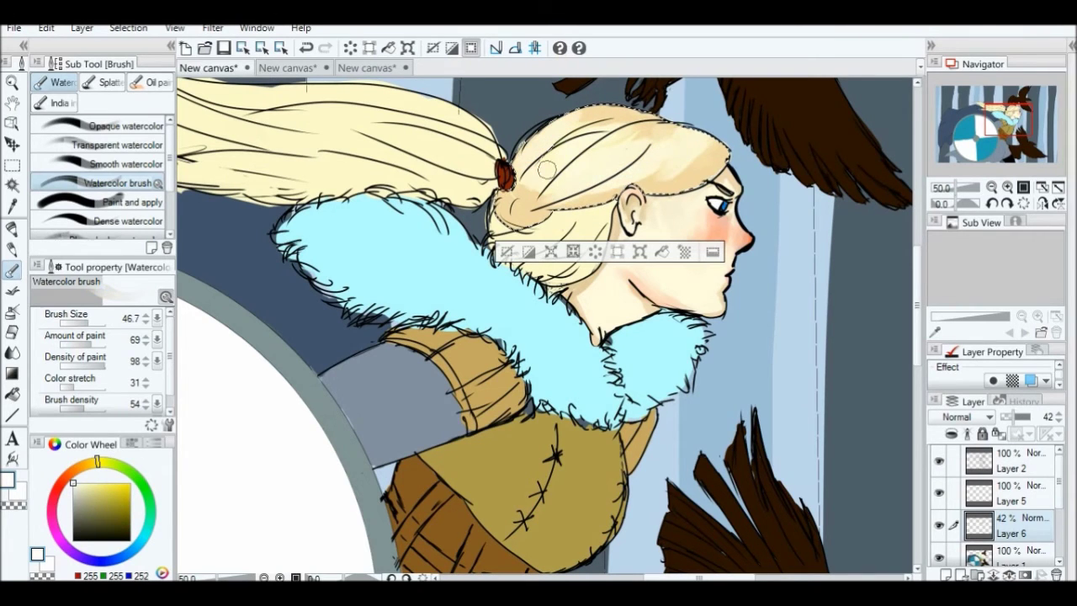
Select the lower hair behind the ear, shade it in golden and olive browns at brush size 19.9, and clear the selection
left_click(12, 185)
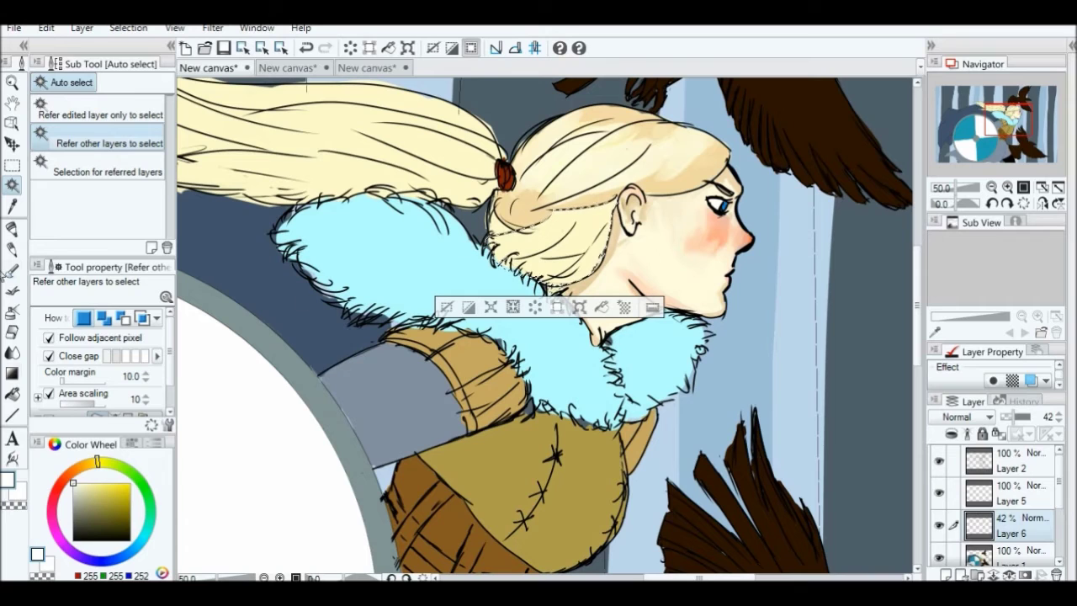
left_click(12, 269)
left_click(84, 323)
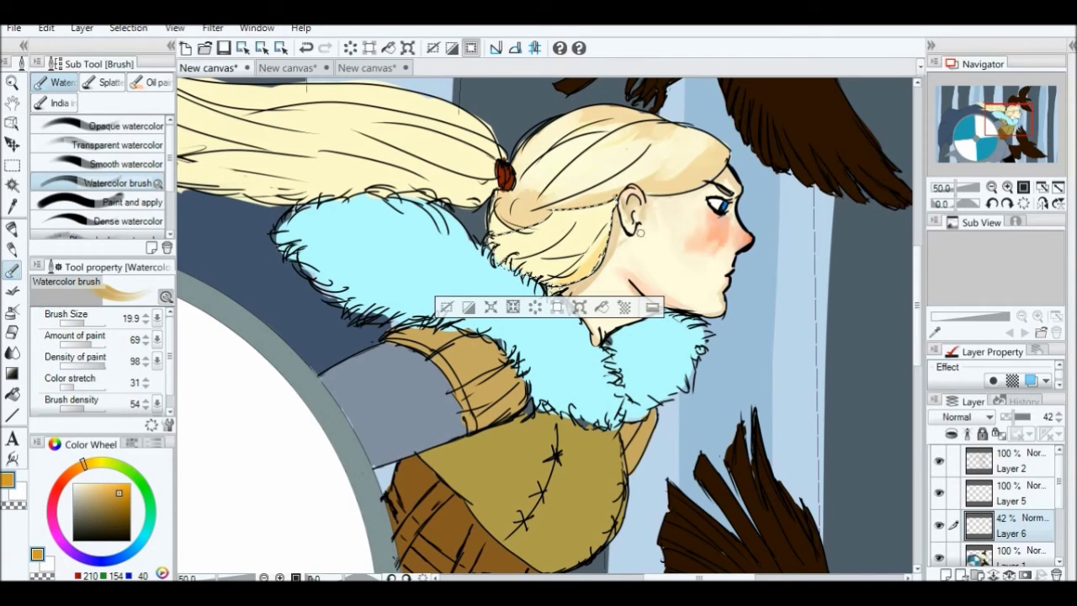
left_click(553, 260, "alt")
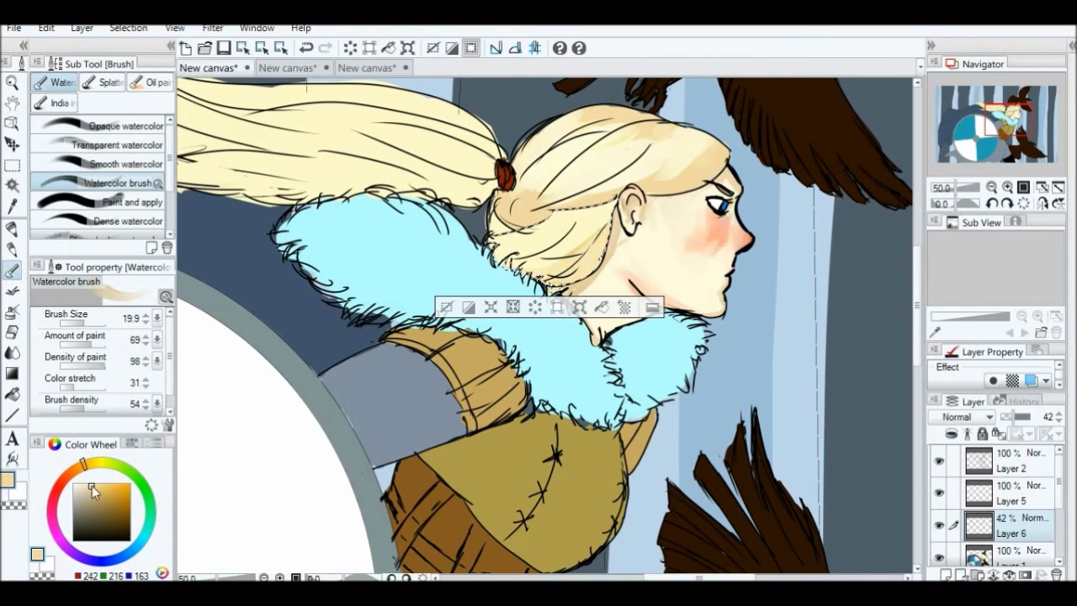
left_click(95, 495)
left_click(579, 279, "alt")
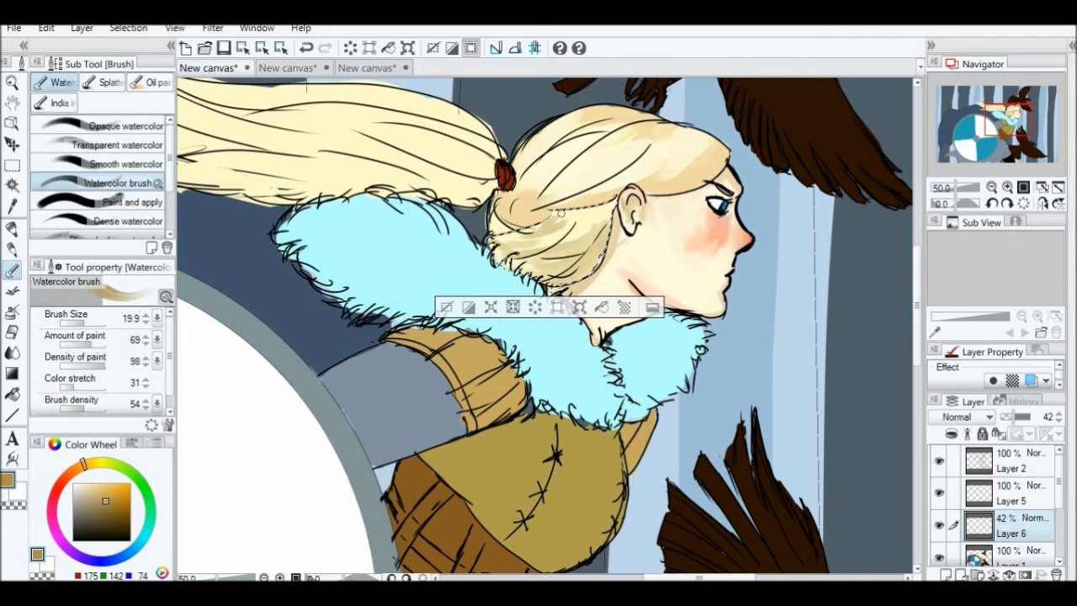
key("ctrl+d")
left_click(502, 227, "alt")
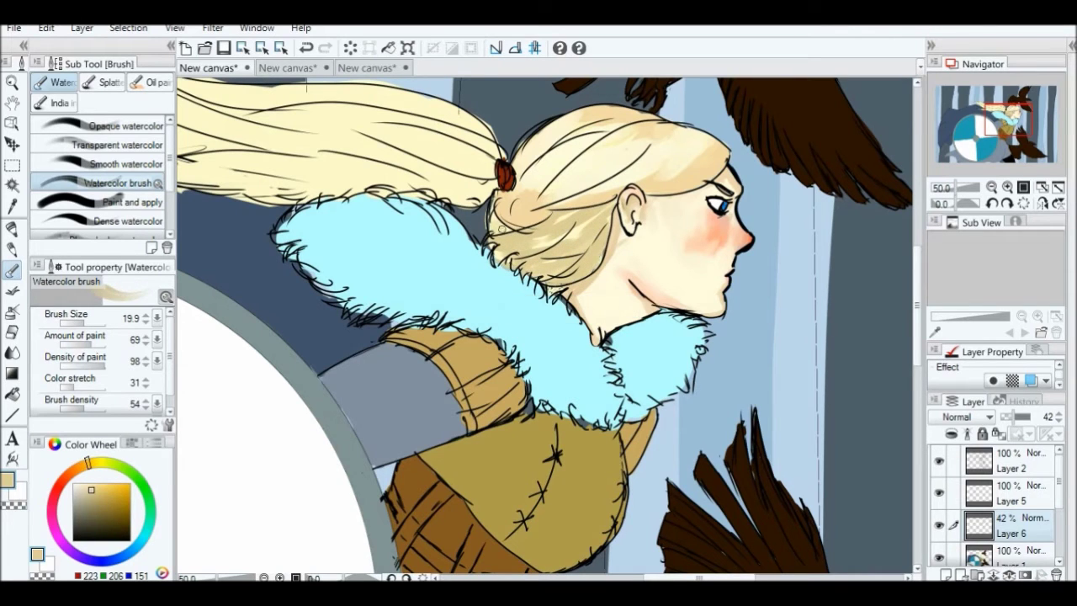
Auto-select the main section of the ponytail and set the Watercolor brush to size 23.6
left_click_drag(1007, 110, 995, 99)
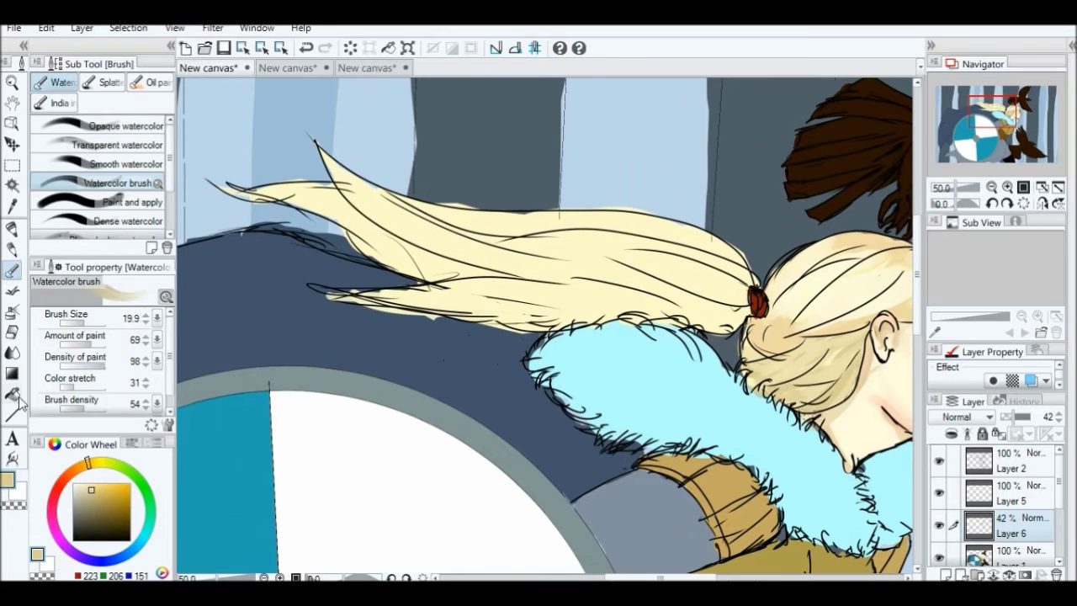
key("i")
key("w")
left_click(522, 252)
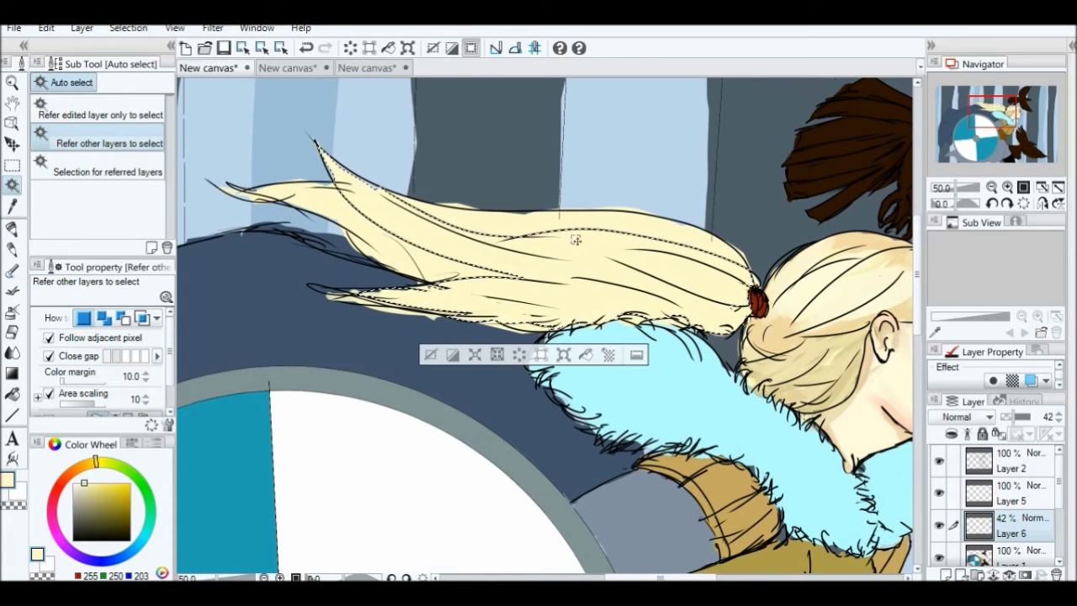
left_click(97, 492)
key("b")
left_click_drag(246, 308, 337, 308)
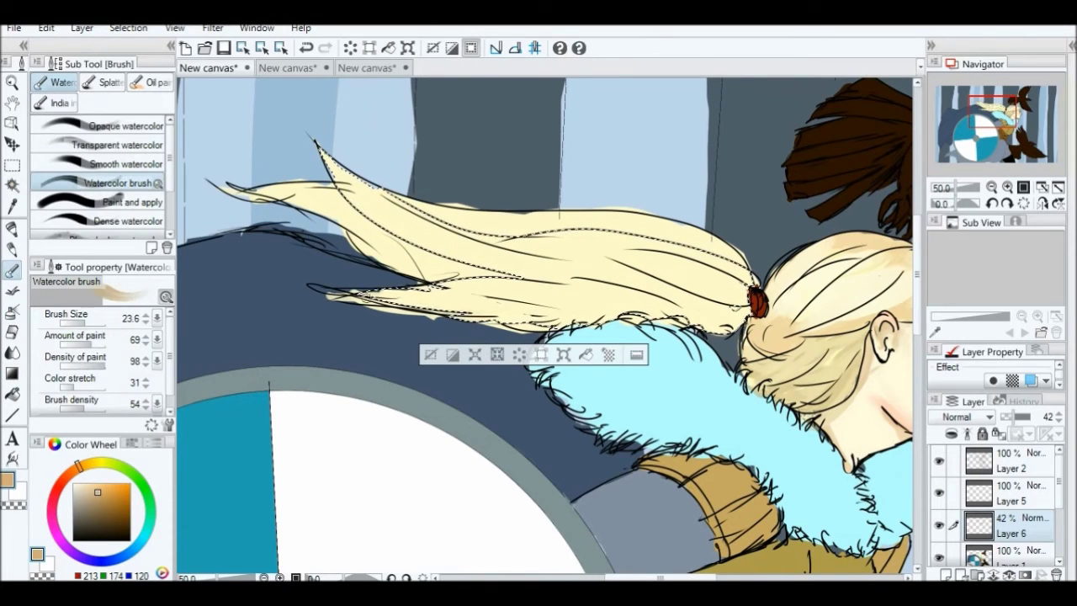
Rotate the canvas to -60 degrees and shade along the ponytail strands in tan, RGB 213, 161, 120
key("minus")
key("minus")
key("minus")
key("minus")
mouse_move(688, 275)
left_mouse_down()
mouse_move(513, 472)
mouse_move(420, 522)
left_mouse_up()
left_click_drag(677, 235, 580, 303)
left_click_drag(606, 252, 545, 338)
left_click_drag(664, 263, 556, 368)
left_click_drag(642, 299, 535, 406)
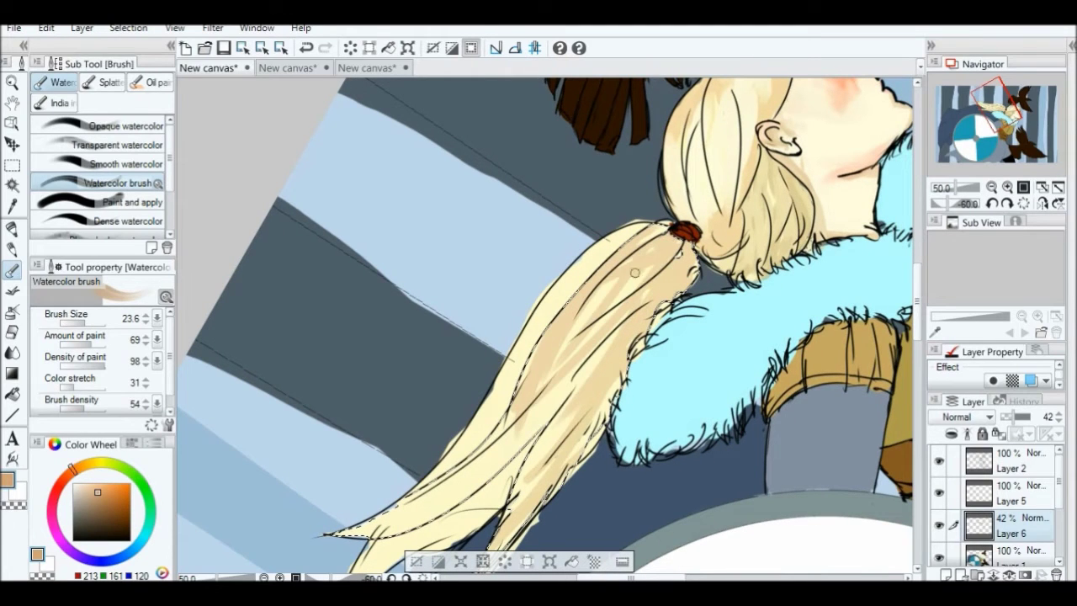
left_click_drag(566, 457, 383, 532)
left_click_drag(462, 495, 576, 413)
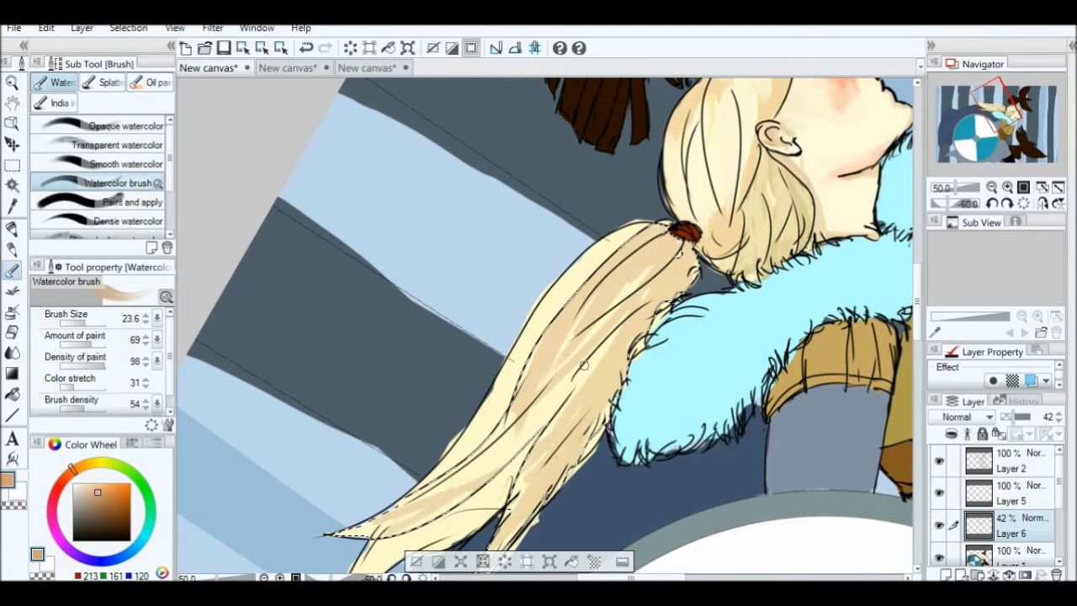
left_click_drag(639, 278, 551, 370)
left_click_drag(547, 420, 493, 479)
Brush sampled pale yellow, RGB 255, 250, 203, over the ponytail shading to lighten the strands, and clear the selection
left_click(539, 396, "alt")
left_click_drag(615, 303, 526, 437)
mouse_move(543, 505)
left_mouse_down()
mouse_move(505, 412)
mouse_move(644, 257)
mouse_move(580, 403)
left_mouse_up()
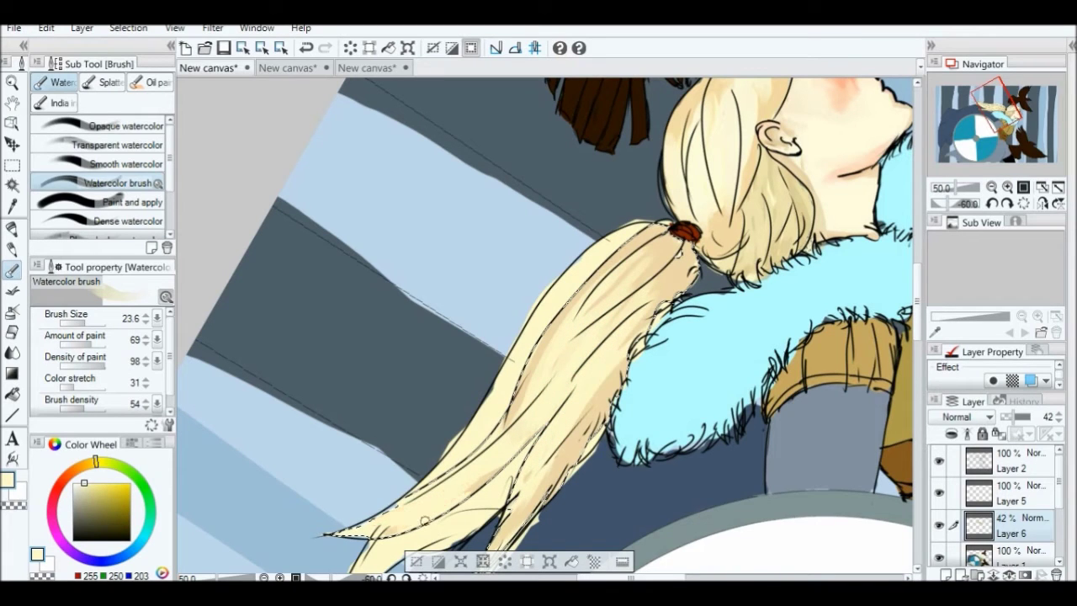
left_click_drag(686, 244, 534, 505)
left_click(505, 471, "alt")
key("ctrl+d")
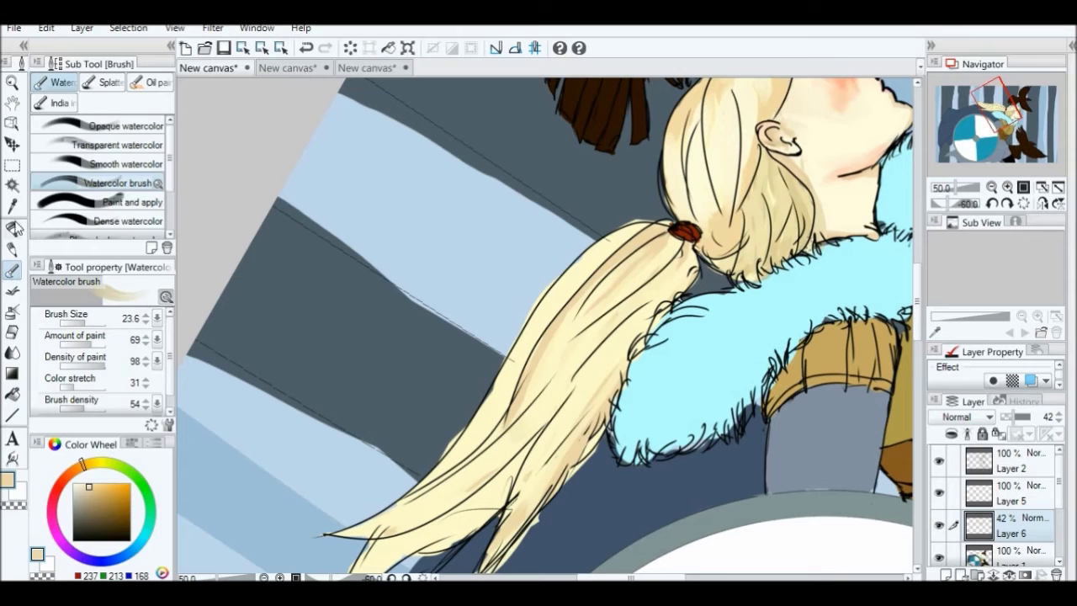
Select the ponytail's outer strand and shade it orange-tan, RGB 234, 163, 112, with the Milli pen at size 46.7
left_click(12, 183)
left_click(580, 353)
left_click(12, 227)
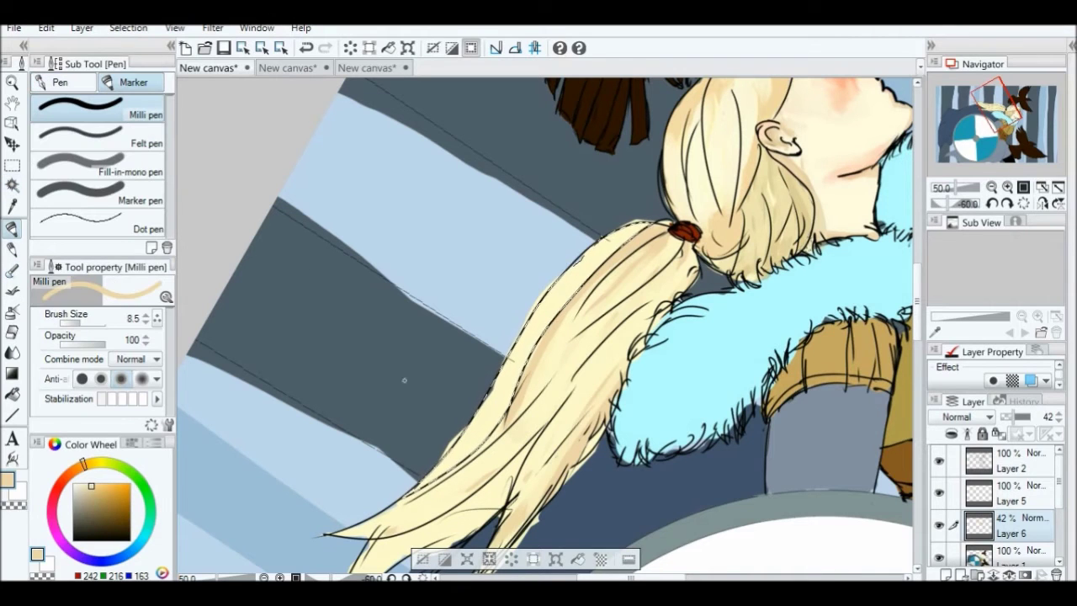
left_click(510, 396, "alt")
left_click_drag(76, 323, 126, 322)
left_click_drag(505, 404, 574, 294)
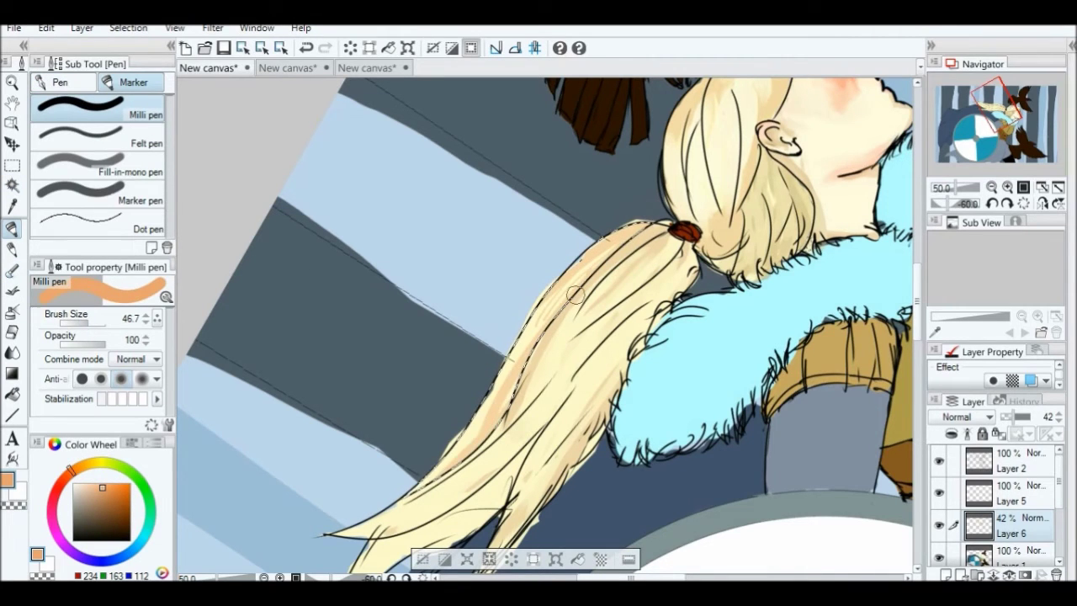
Auto-select another ponytail section and shade it in the same orange-tan with the Milli pen
scroll(575, 294, "down", 3)
key("w")
left_click(497, 328)
key("p")
mouse_move(501, 329)
left_mouse_down()
mouse_move(440, 380)
mouse_move(471, 353)
left_mouse_up()
scroll(472, 353, "up", 5)
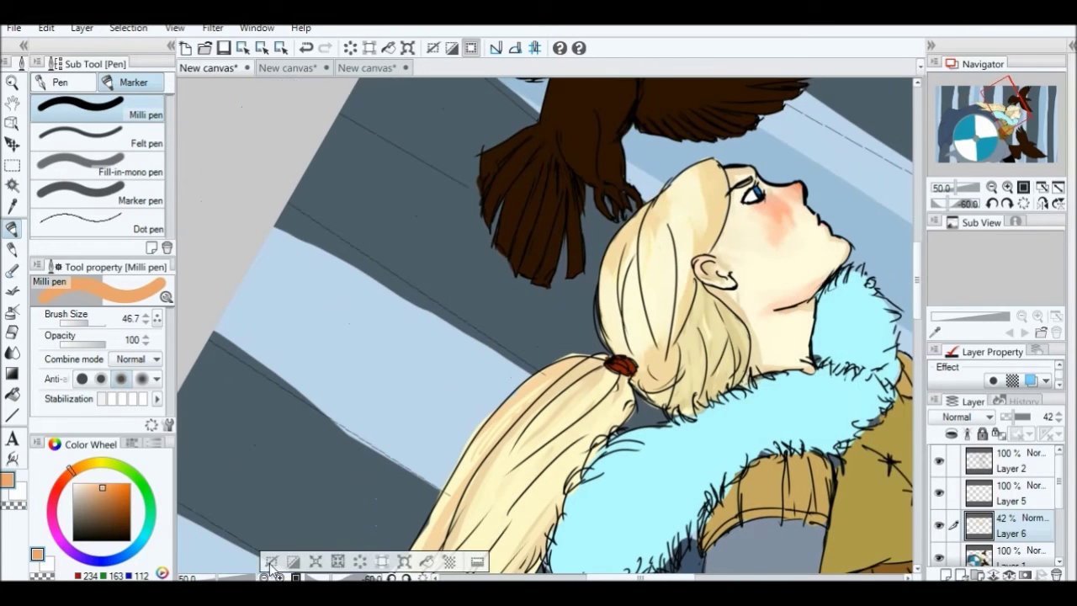
Clear the ponytail selection and reset the canvas rotation to 0 degrees
left_click(270, 562)
left_click(1043, 205)
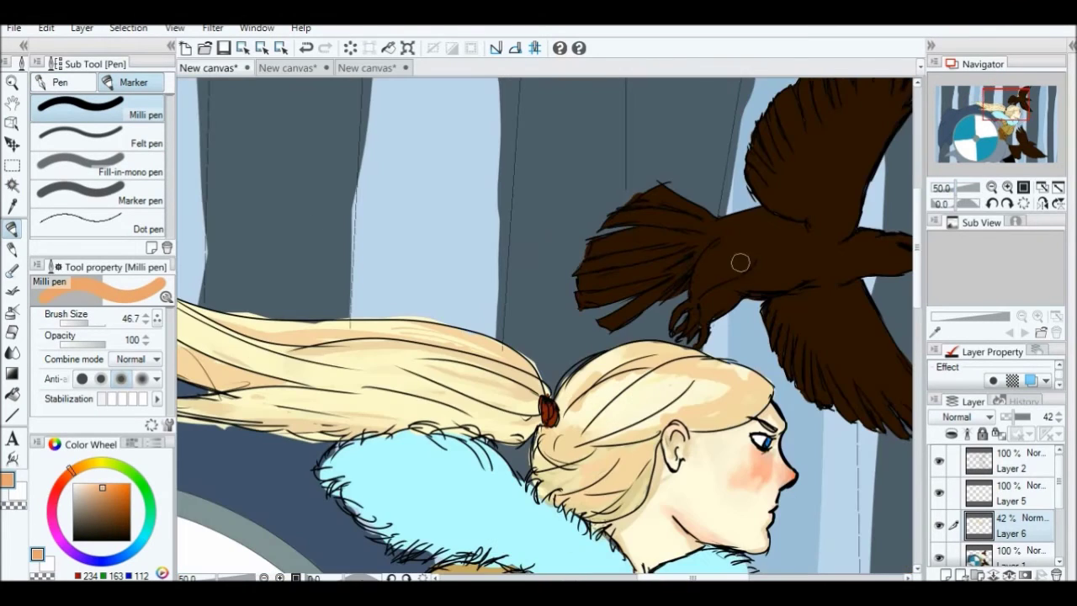
scroll(996, 135, "down", 3)
scroll(995, 135, "up", 1)
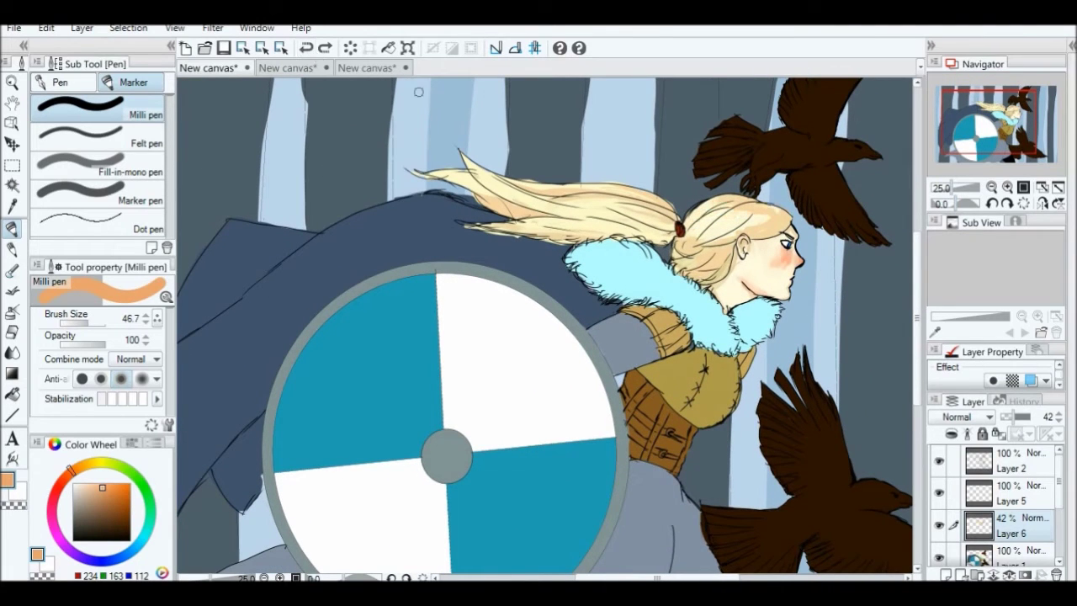
left_click(992, 187)
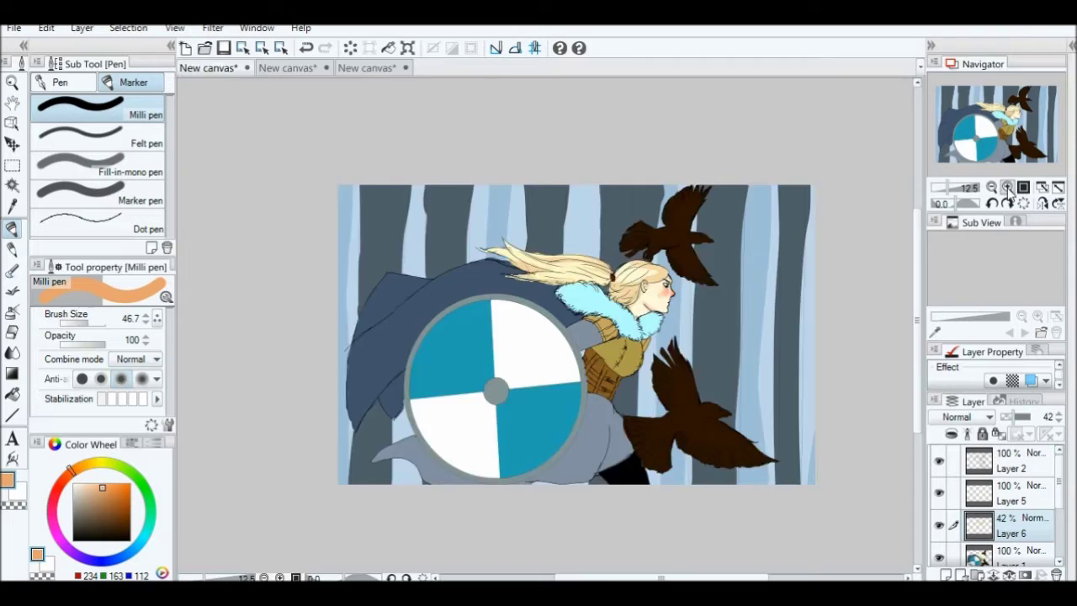
left_click(1009, 187)
left_click(1009, 187)
left_click(993, 187)
Auto-select the main cloak area, shade its folds in dark navy, RGB 24, 23, 66, at brush size 130.2, and clear the selection
key("w")
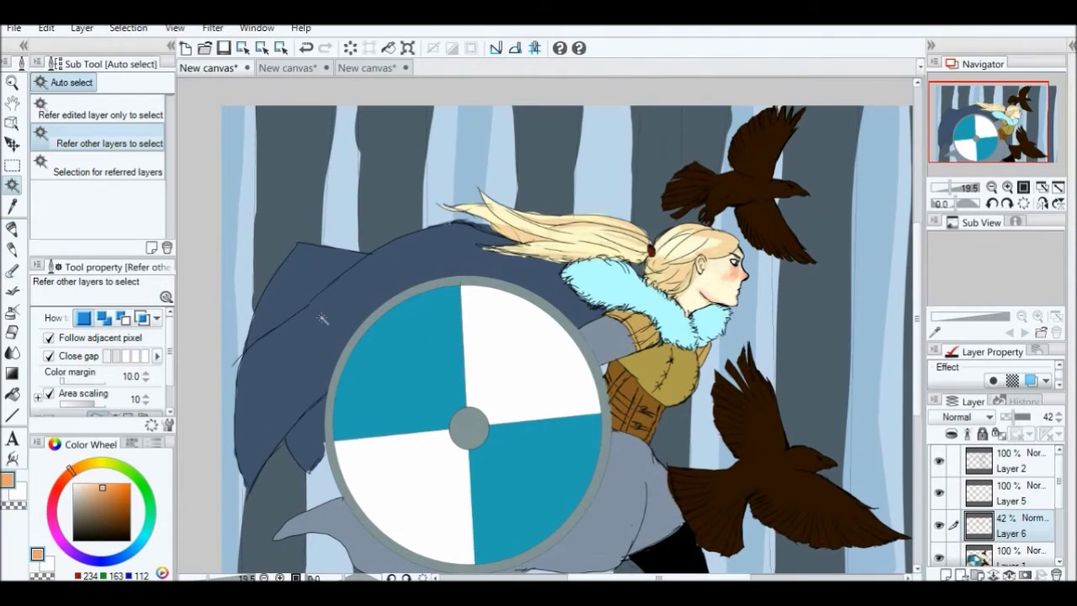
left_click(322, 318)
key("p")
left_click(109, 524)
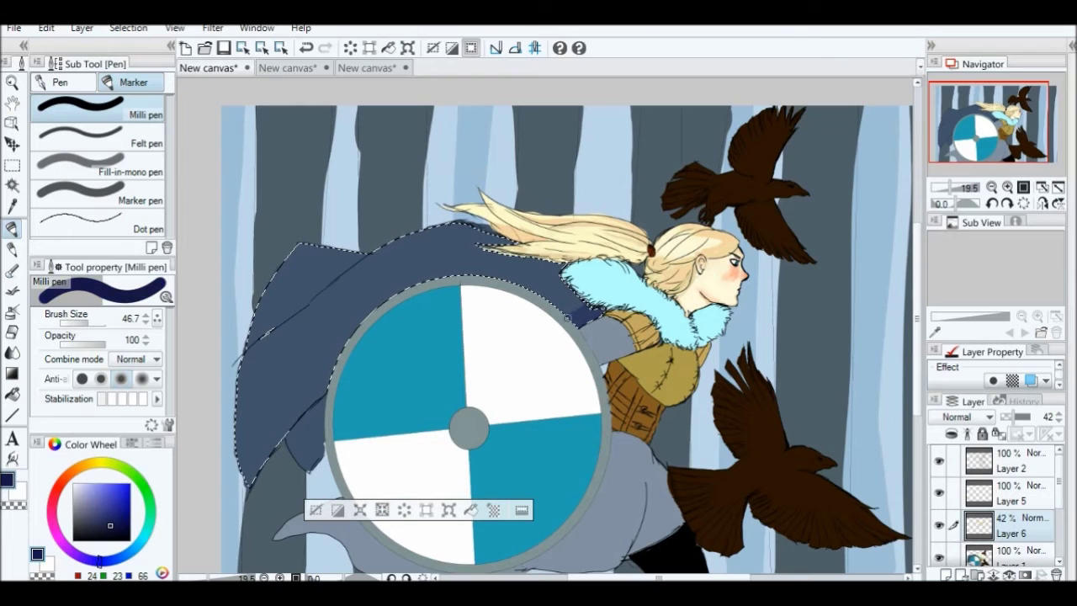
left_click_drag(535, 309, 554, 324)
mouse_move(404, 330)
left_mouse_down()
mouse_move(316, 394)
mouse_move(518, 241)
mouse_move(244, 446)
mouse_move(447, 231)
mouse_move(505, 244)
mouse_move(580, 294)
mouse_move(290, 404)
mouse_move(244, 480)
left_mouse_up()
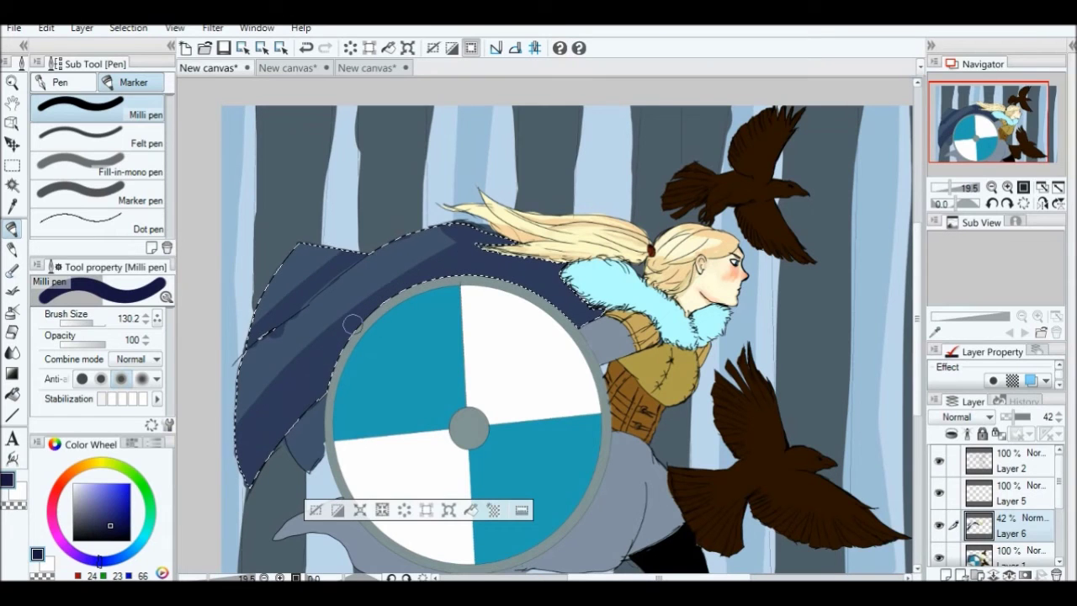
left_click(315, 510)
Auto-select the small cloak fold beside the shield's lower edge, shade it in the same dark navy, and clear the selection
key("w")
left_click(304, 461)
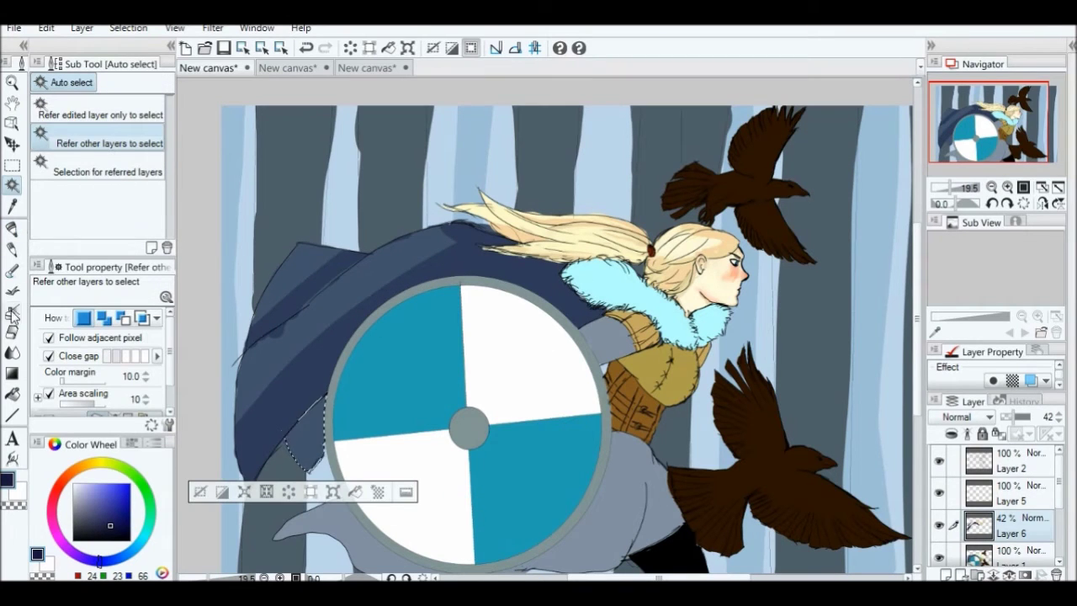
key("p")
left_click_drag(303, 463, 314, 404)
left_click(218, 490)
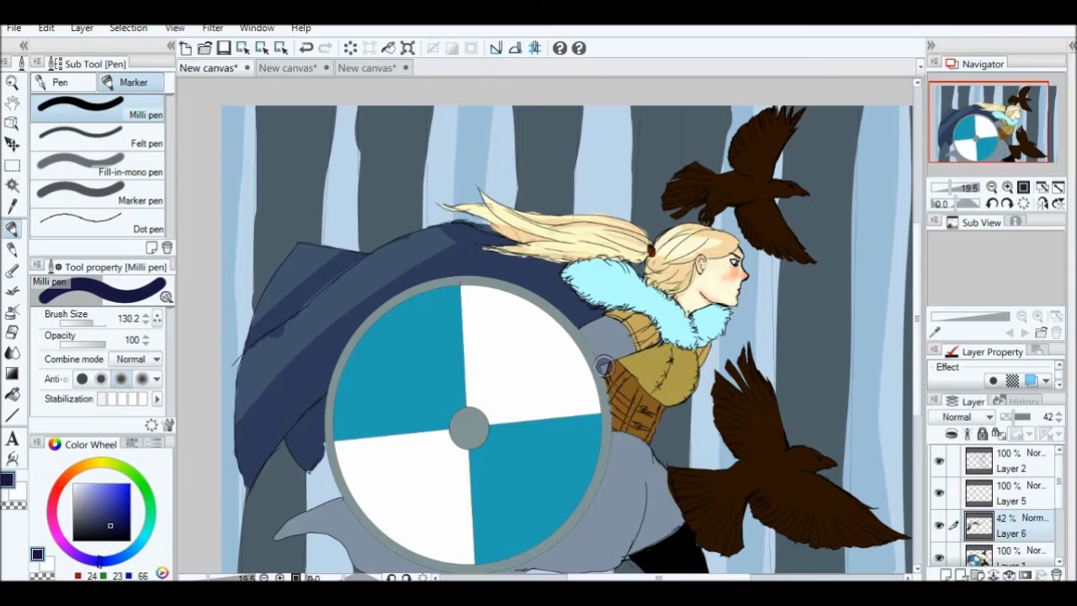
Add a new layer beneath Layer 1 and merge Layer 1 down into it
key("ctrl+shift+n")
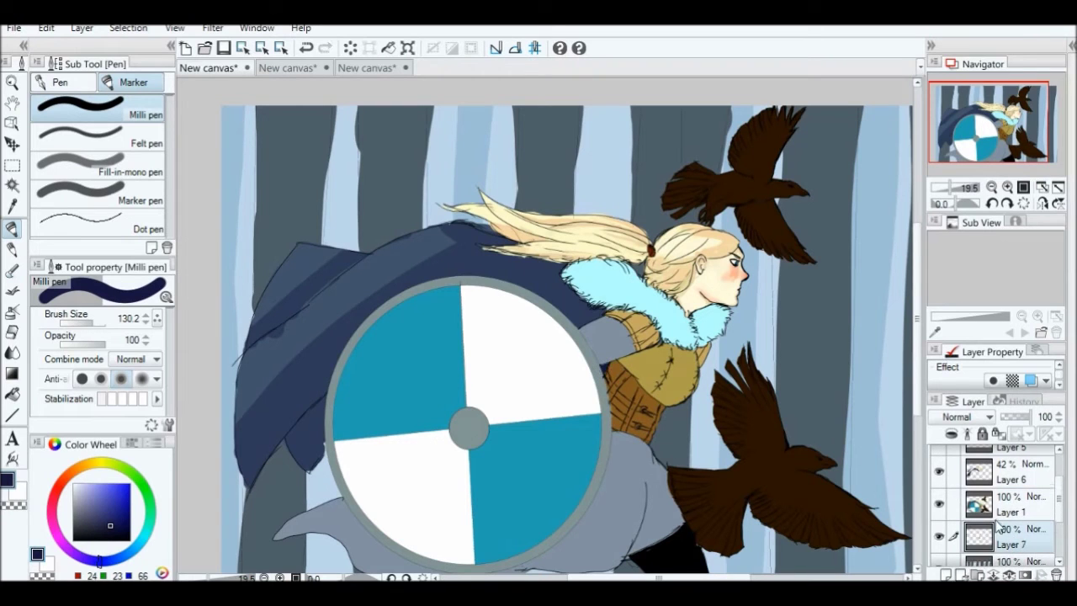
left_click(999, 505)
key("ctrl+e")
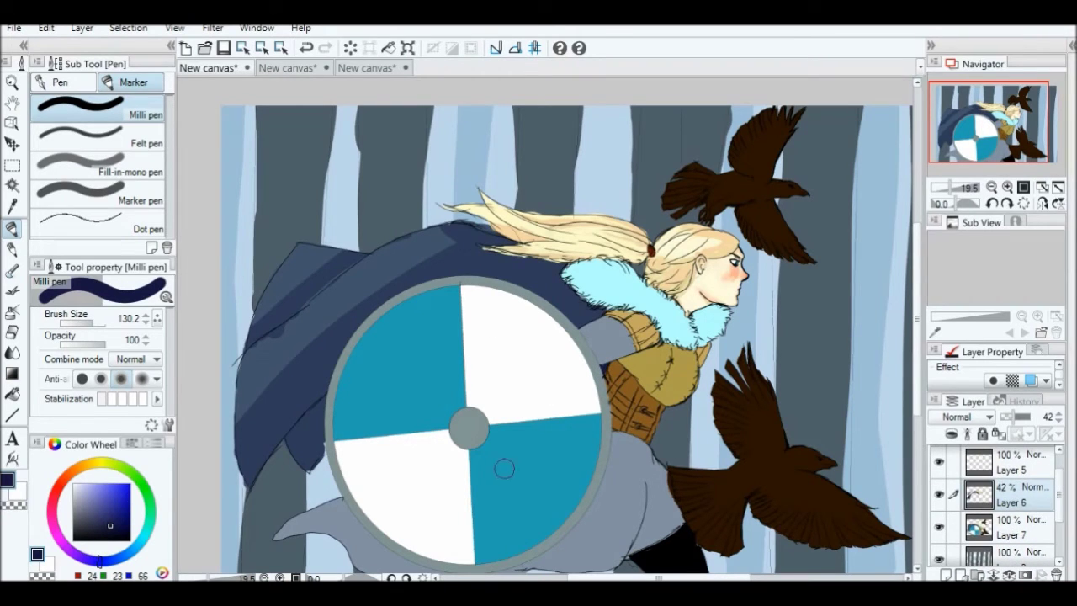
On Layer 6, select the grey skirt and upper sleeve in turn and shade each in blue, RGB 50, 61, 129, with the Milli pen
left_click_drag(401, 231, 371, 208)
left_click(11, 184)
left_click(610, 471)
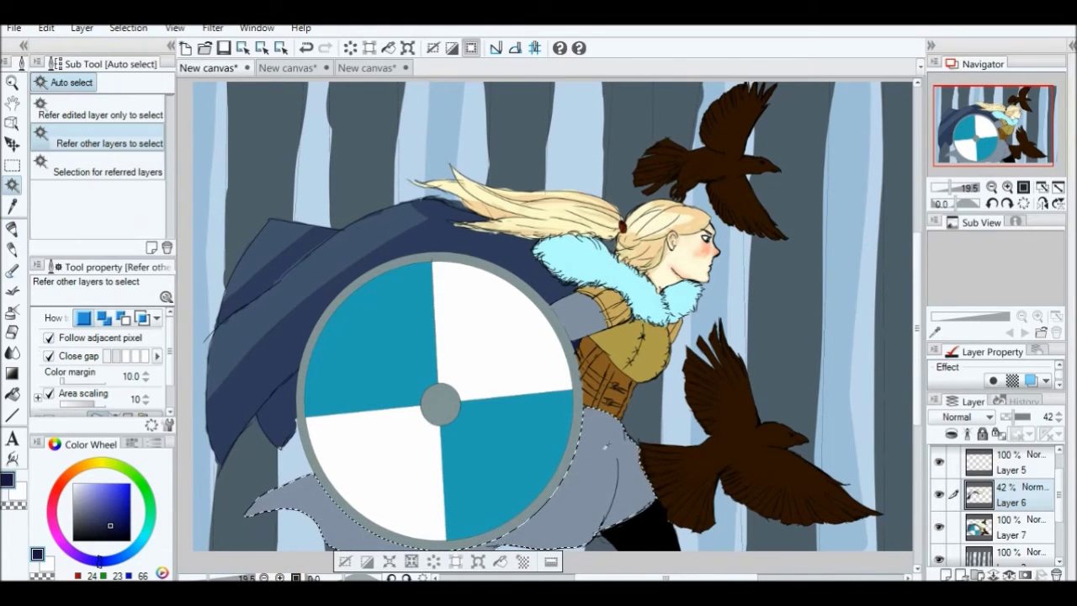
left_click(107, 511)
key("p")
scroll(630, 407, "down", 2)
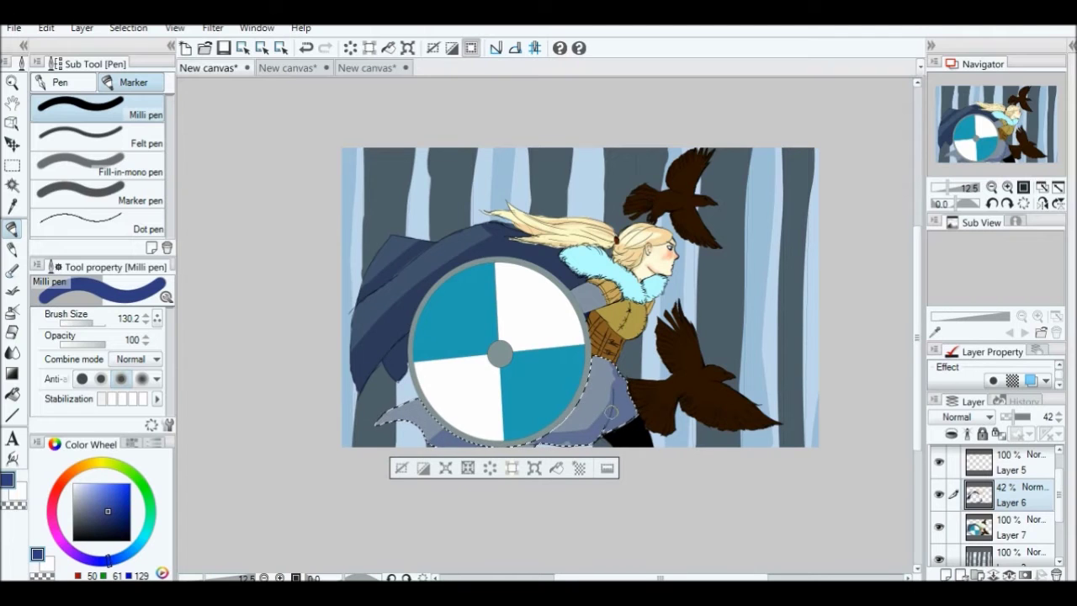
key("w")
key("p")
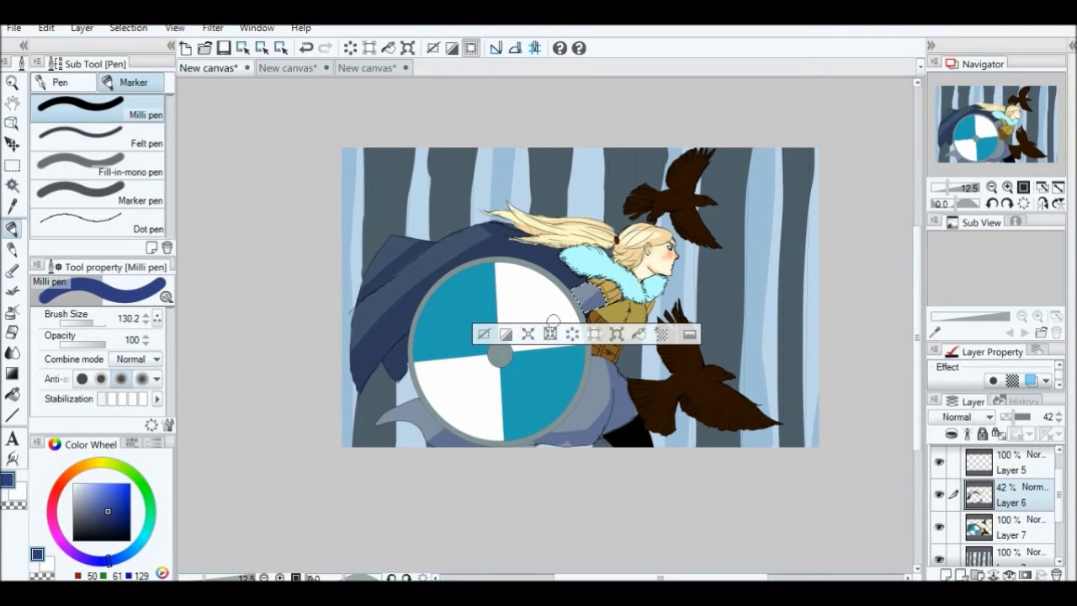
Auto-select the fur collar, shade it in teal, RGB 85, 186, 189, add white highlights, and clear the selection
left_click(553, 323, "alt")
key("w")
left_click(523, 309)
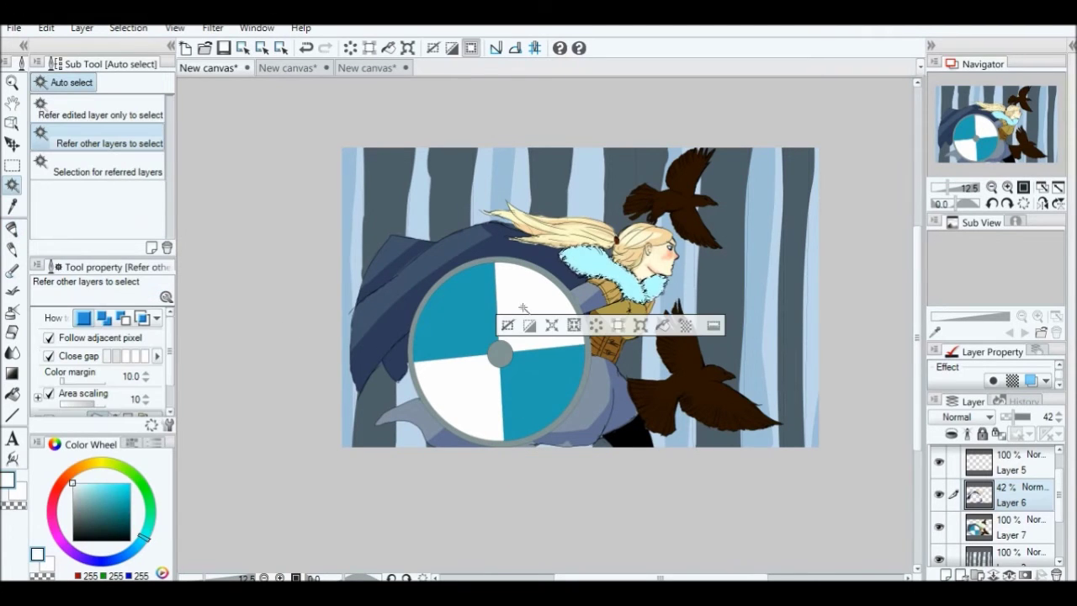
key("p")
left_click(640, 290, "alt")
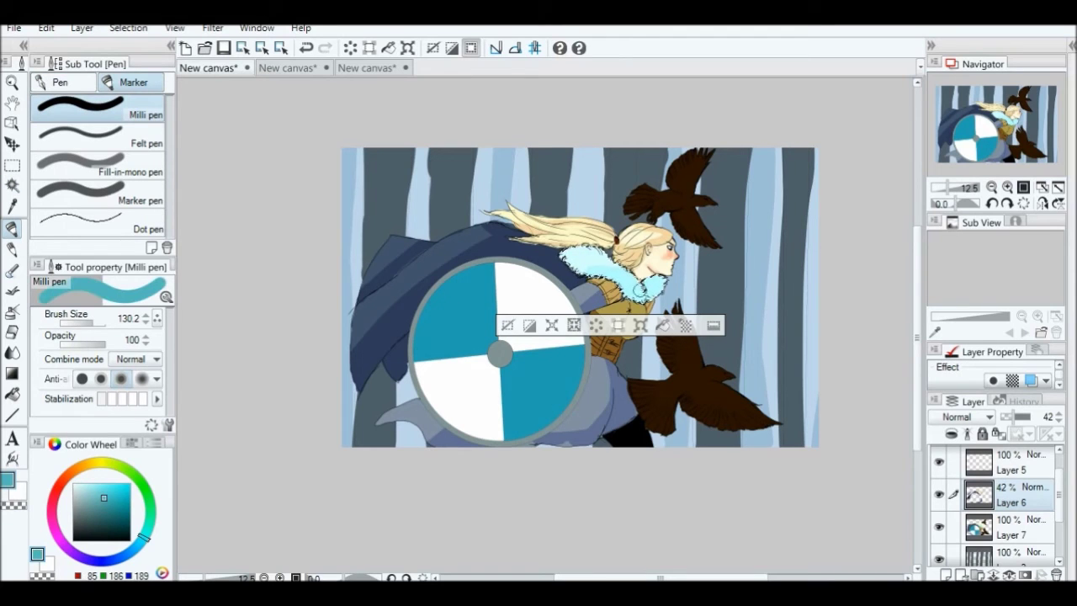
left_click(545, 260, "alt")
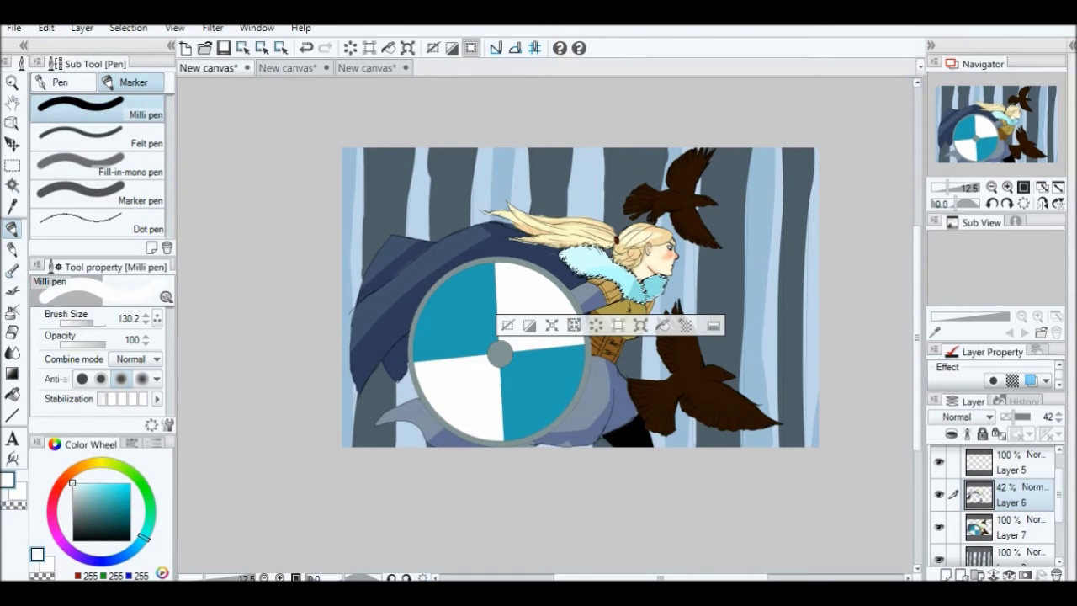
left_click(508, 327)
Auto-select the olive chest piece, shade its lower side in dark olive, RGB 94, 82, 30, and clear the selection
key("w")
left_click(623, 320)
left_click(623, 324, "alt")
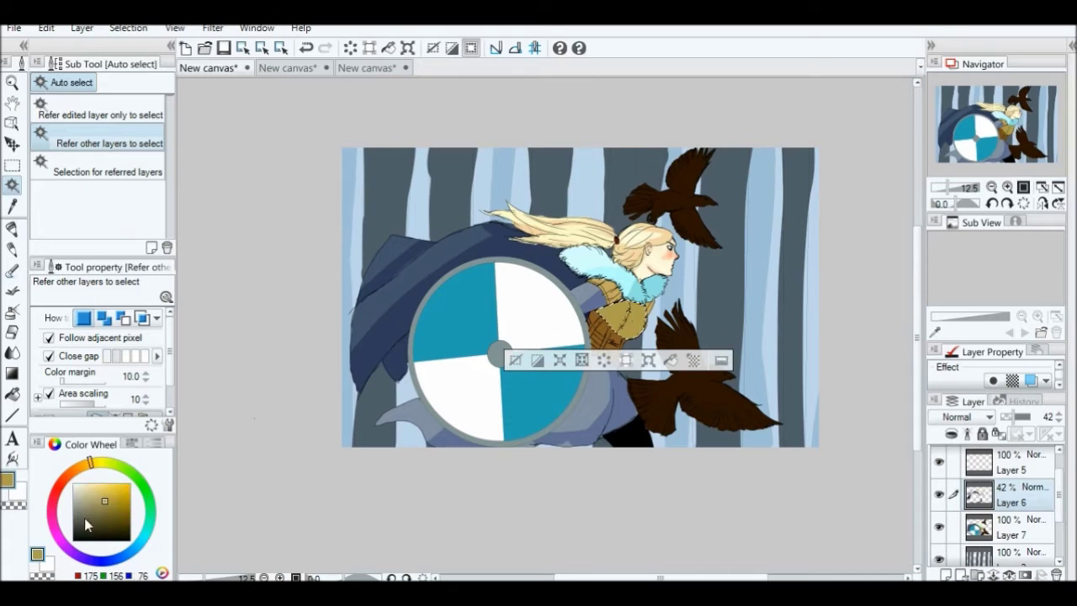
key("p")
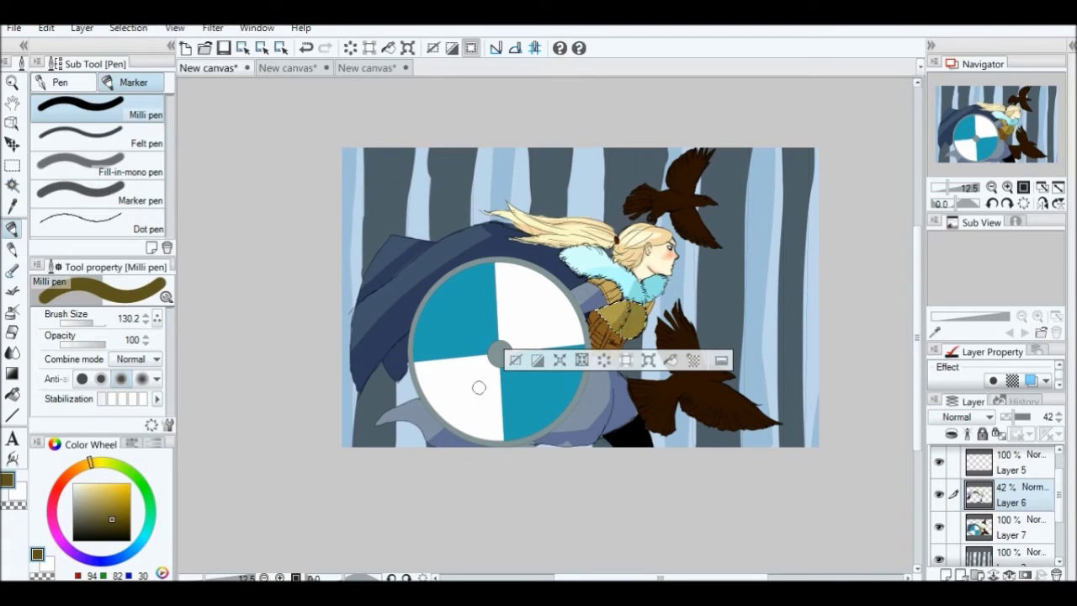
key("ctrl+d")
left_click(12, 184)
left_click(612, 345)
scroll(581, 332, "up", 4)
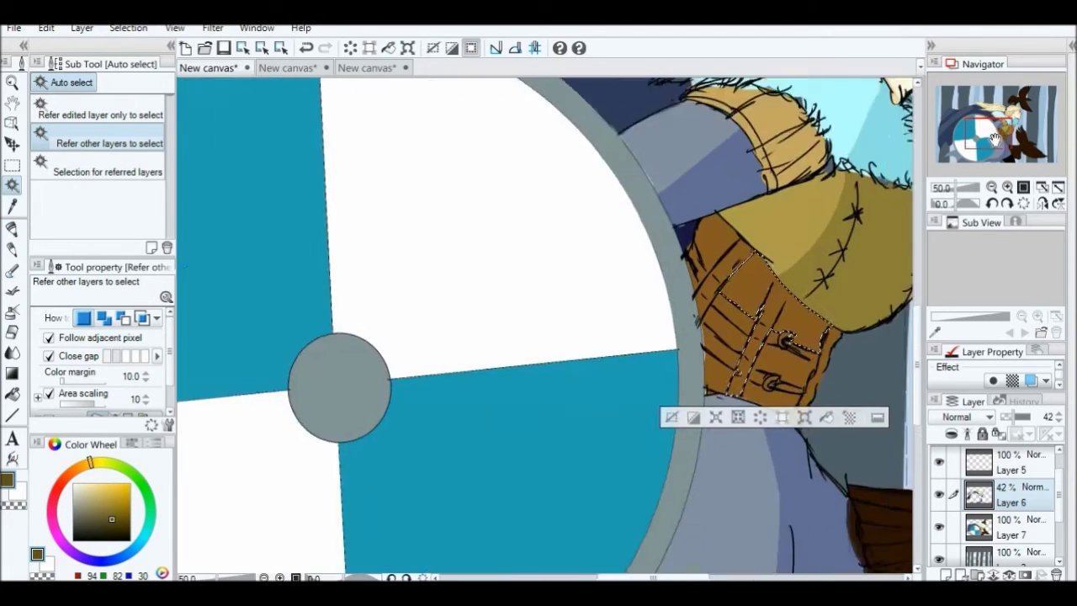
left_click(504, 474)
Shade the brown bodice freehand in dark reddish brown, RGB 94, 45, 30, with the Milli pen at size 55.4
left_click(12, 228)
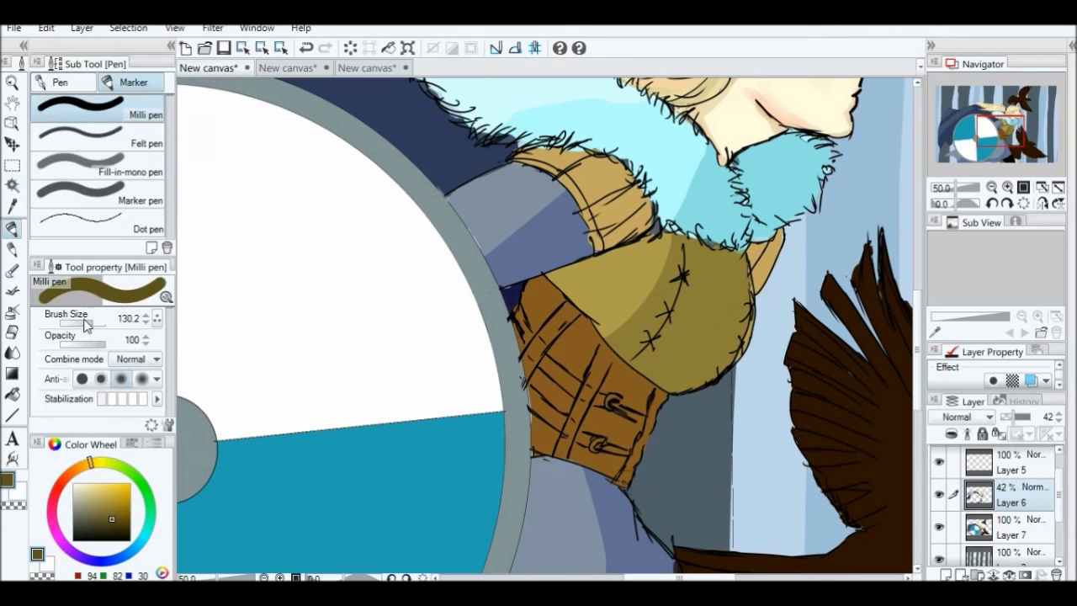
left_click(71, 486)
left_click_drag(74, 321, 95, 321)
left_click(12, 184)
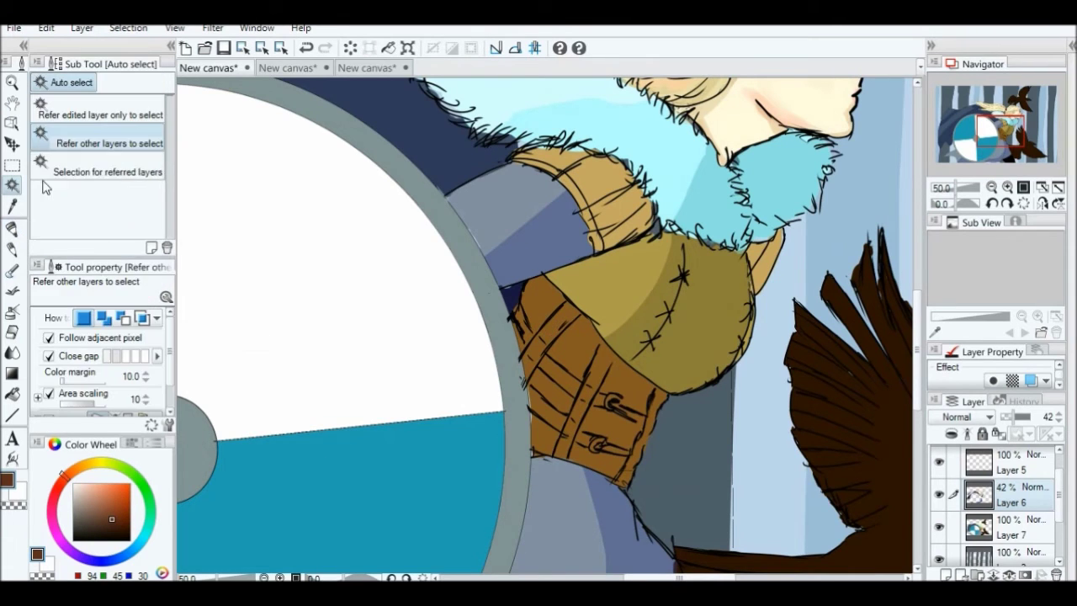
left_click(12, 228)
mouse_move(648, 432)
left_mouse_down()
mouse_move(642, 394)
mouse_move(591, 454)
mouse_move(585, 344)
left_mouse_up()
left_click_drag(539, 420, 551, 337)
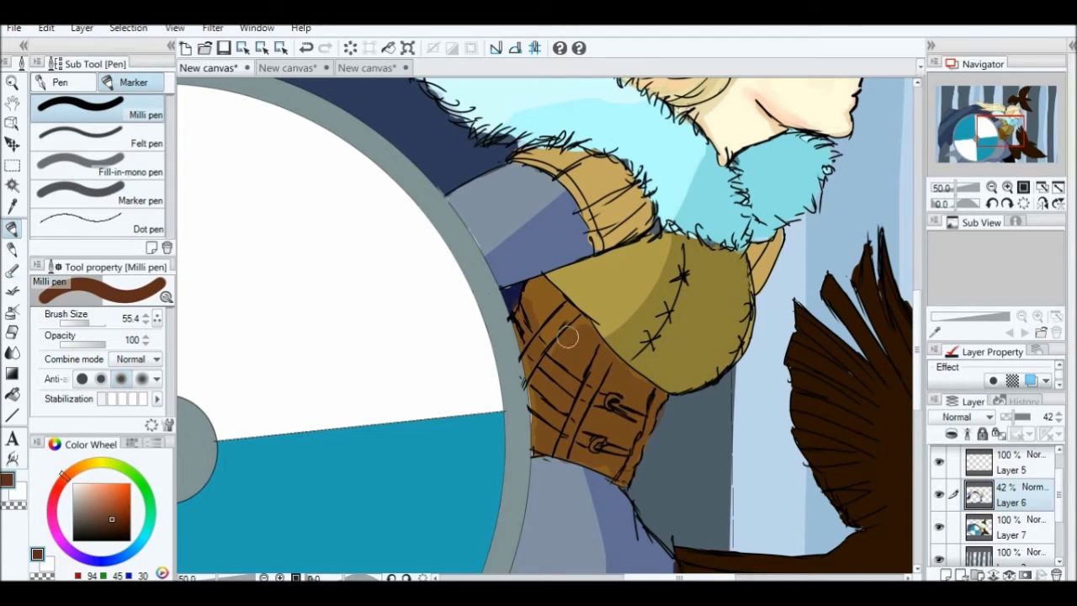
left_click_drag(535, 286, 581, 320)
Highlight the bodice panels in light orange-brown, RGB 196, 119, 94, at brush size 16.8, and set the color to yellow, RGB 255, 220, 105
left_click(89, 499)
left_click(102, 496)
key("b")
key("p")
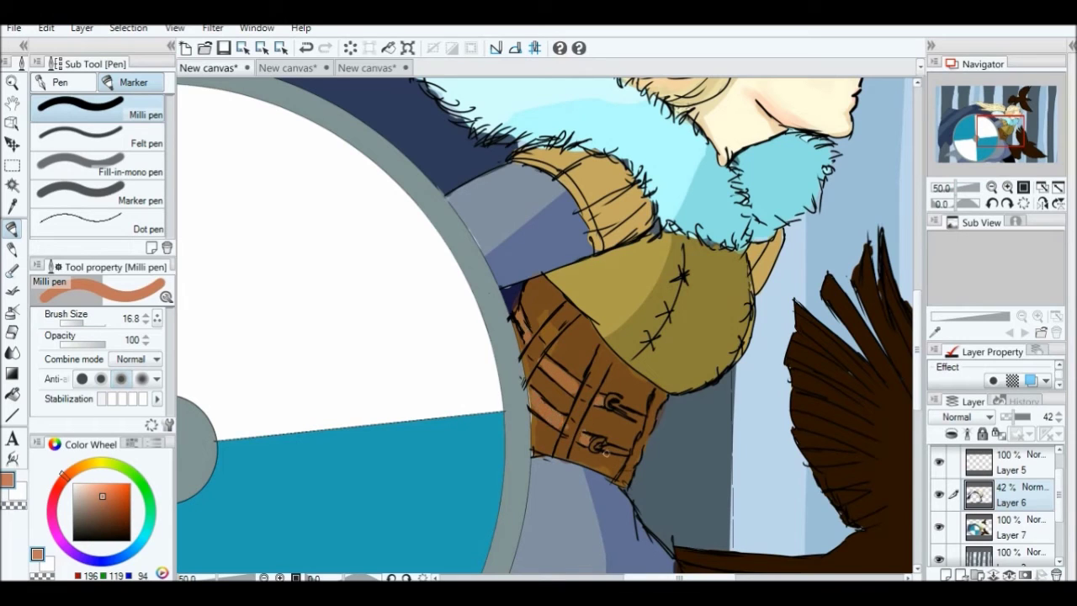
left_click_drag(61, 473, 88, 462)
left_click(106, 483)
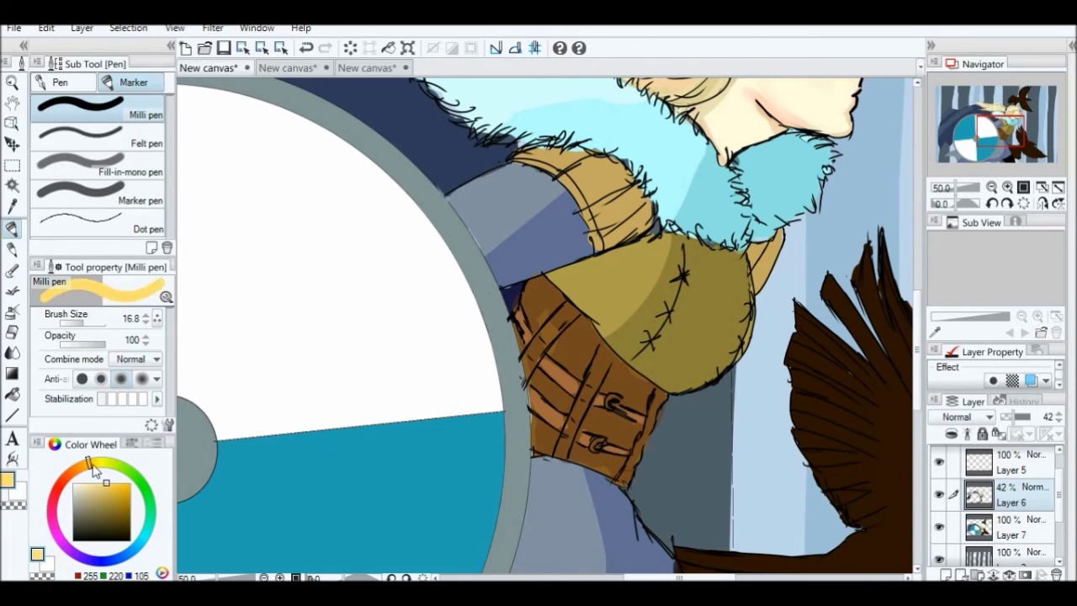
left_click(993, 186)
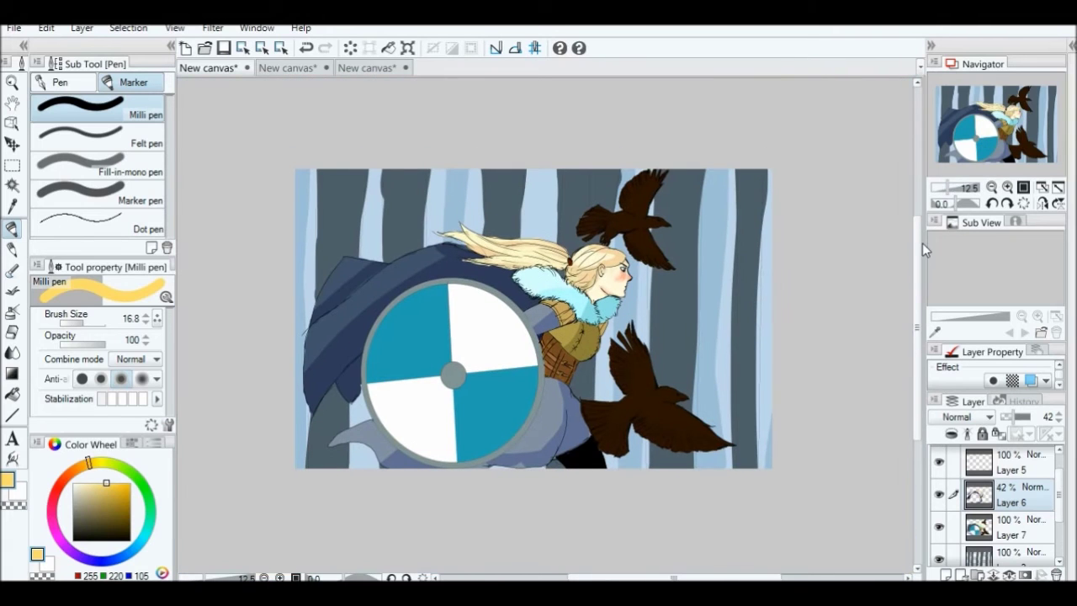
Draw an elliptical selection over the shield, add a new layer, and try to transform the selected area
left_click(12, 165)
left_click(97, 126)
left_click_drag(370, 297, 552, 480)
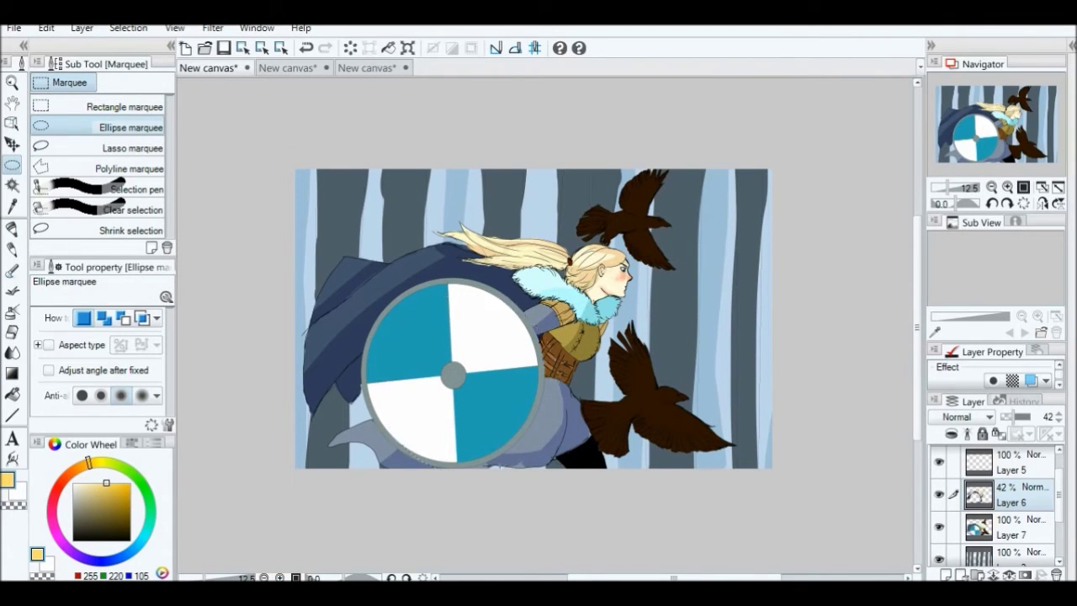
key("ctrl+shift+n")
left_click(493, 493)
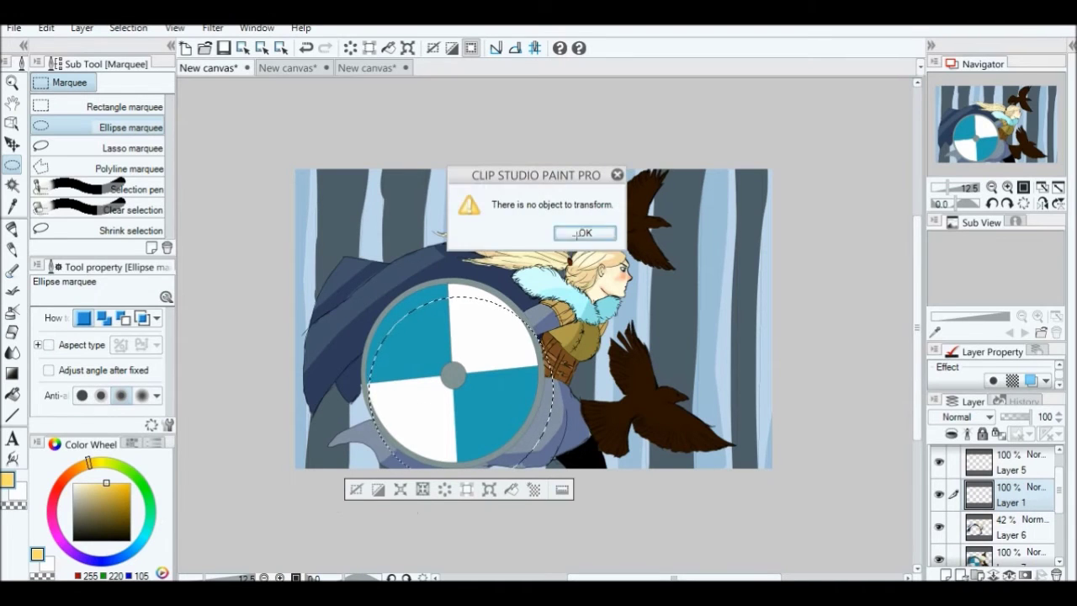
left_click(585, 233)
Redraw the elliptical selection and shift it toward the shield's lower right
left_click(858, 397)
left_click_drag(373, 286, 557, 476)
left_click(365, 486)
left_click_drag(539, 413, 555, 468)
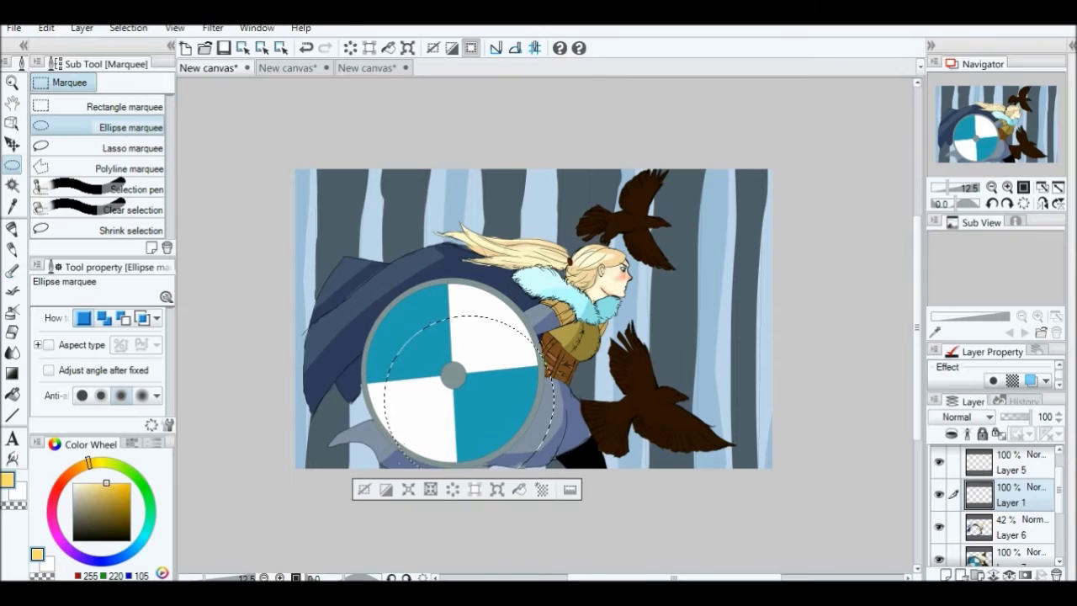
Set the new layer to Darken, try shading the shield's edge in light teal, RGB 96, 190, 206, then deselect and delete the layer
key("p")
left_click(967, 417)
left_click(962, 182)
left_click(497, 420, "alt")
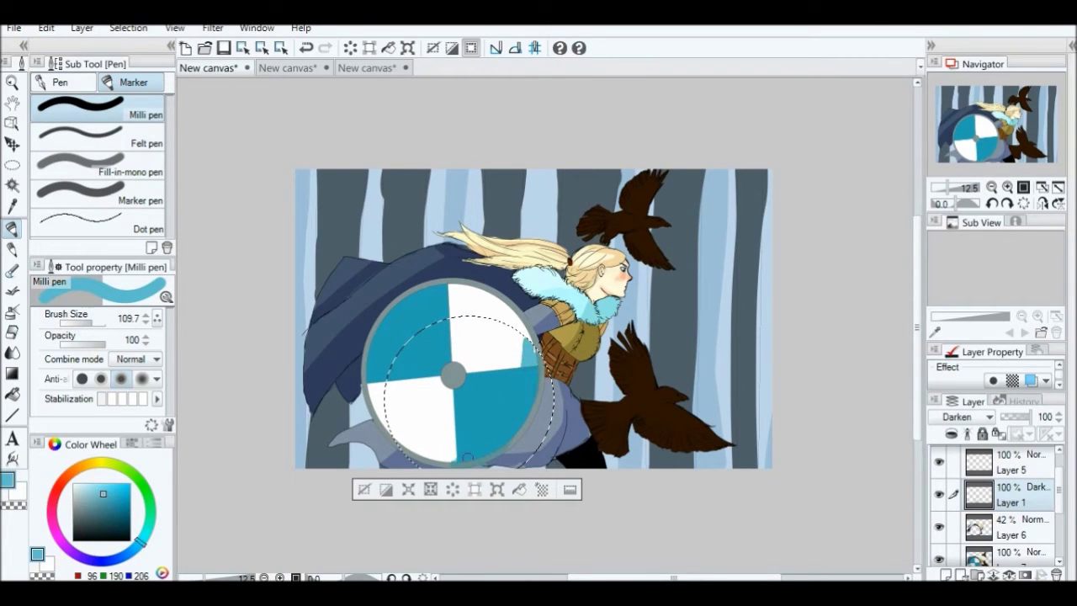
key("ctrl+d")
scroll(430, 381, "up", 2)
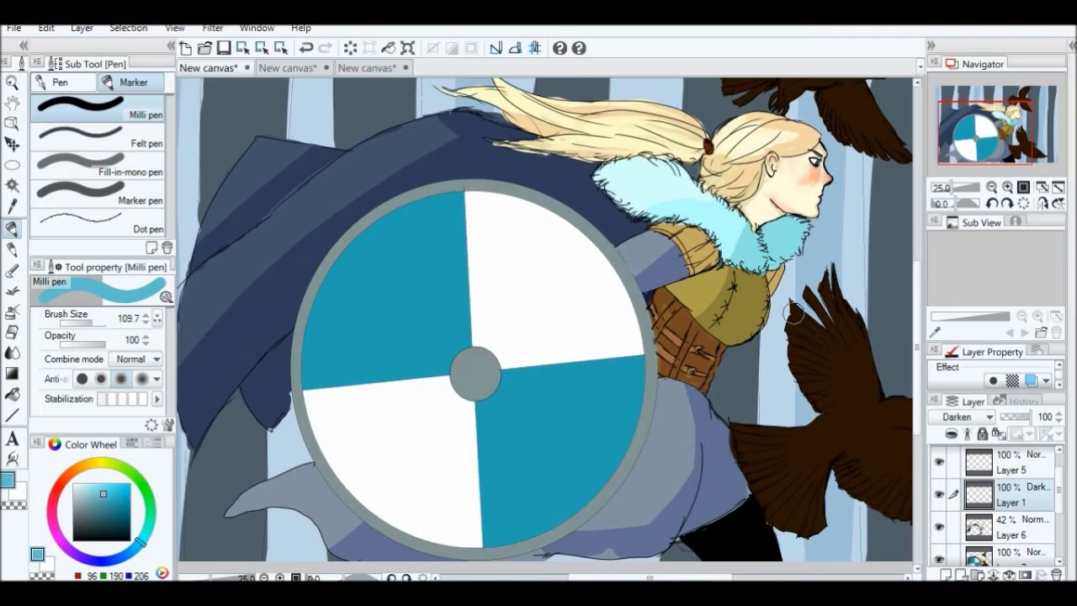
left_click(1052, 572)
Try shading the shield's lower teal quarter in dark teal, RGB 17, 107, 122, within an auto-selection, and undo it
key("w")
left_click(532, 425)
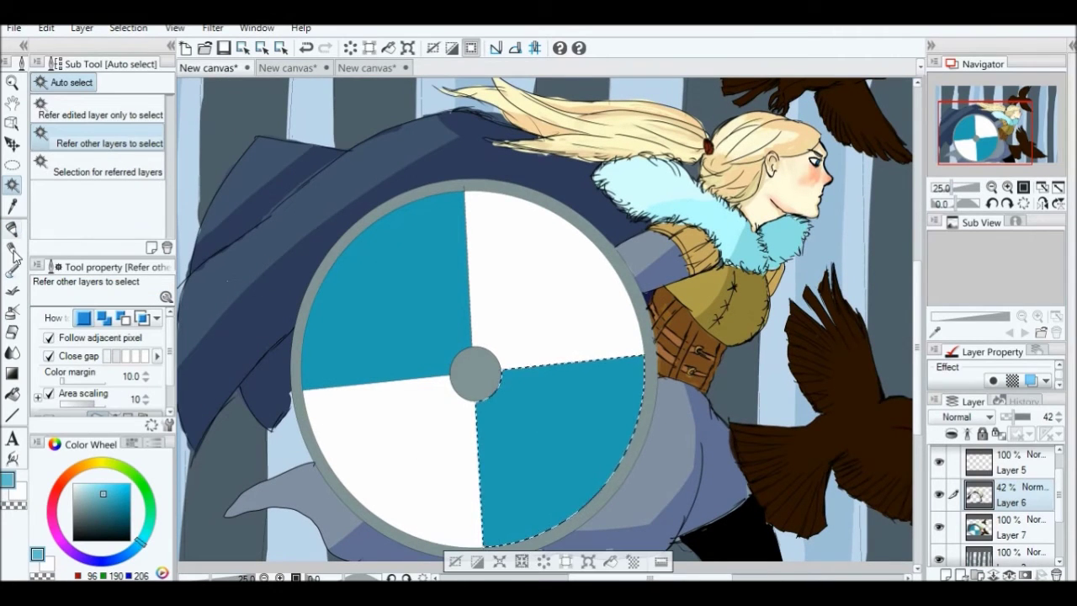
key("p")
left_click(122, 513)
mouse_move(487, 542)
left_mouse_down()
mouse_move(495, 421)
mouse_move(648, 358)
mouse_move(589, 471)
mouse_move(611, 383)
left_mouse_up()
left_click_drag(488, 515, 606, 340)
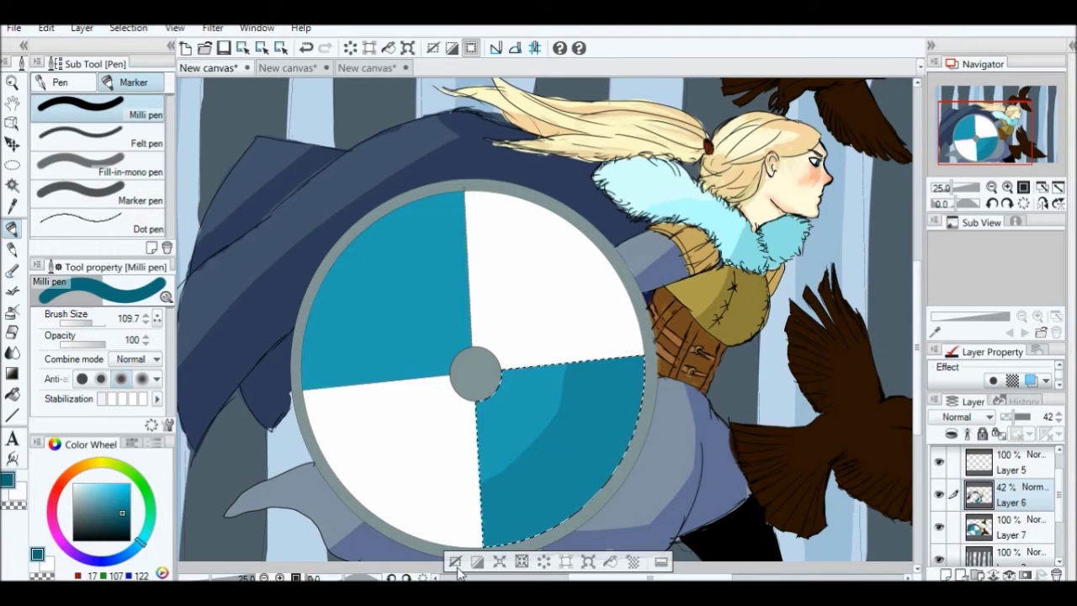
key("ctrl+z")
Auto-select the shield's central boss, shade its lower edge in dark teal, RGB 51, 96, 101, and clear the selection
left_click(11, 184)
left_click(476, 375)
left_click(11, 227)
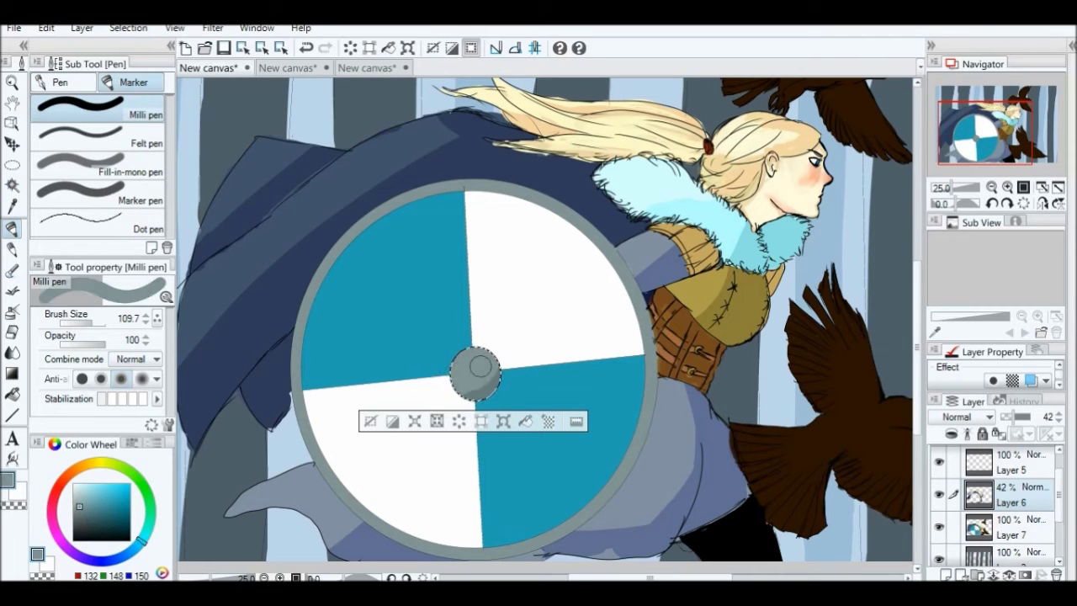
left_click(471, 363, "alt")
key("ctrl+d")
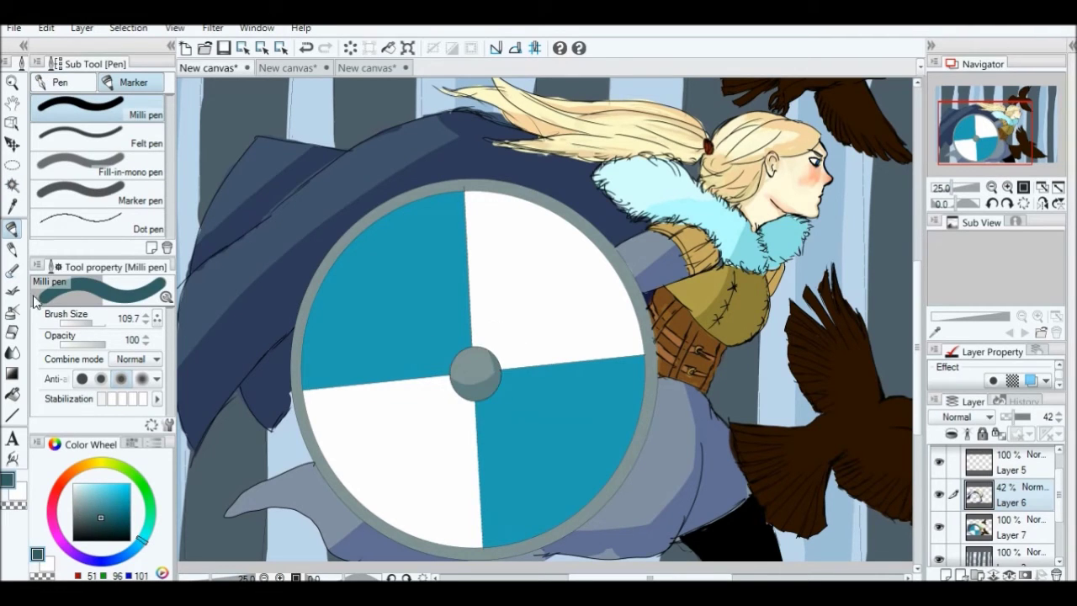
Auto-select the shield's rim, paint light grey highlights, RGB 192, 192, 192, along it with the Milli pen, and clear the selection
left_click(14, 186)
left_click(352, 238)
left_click(12, 227)
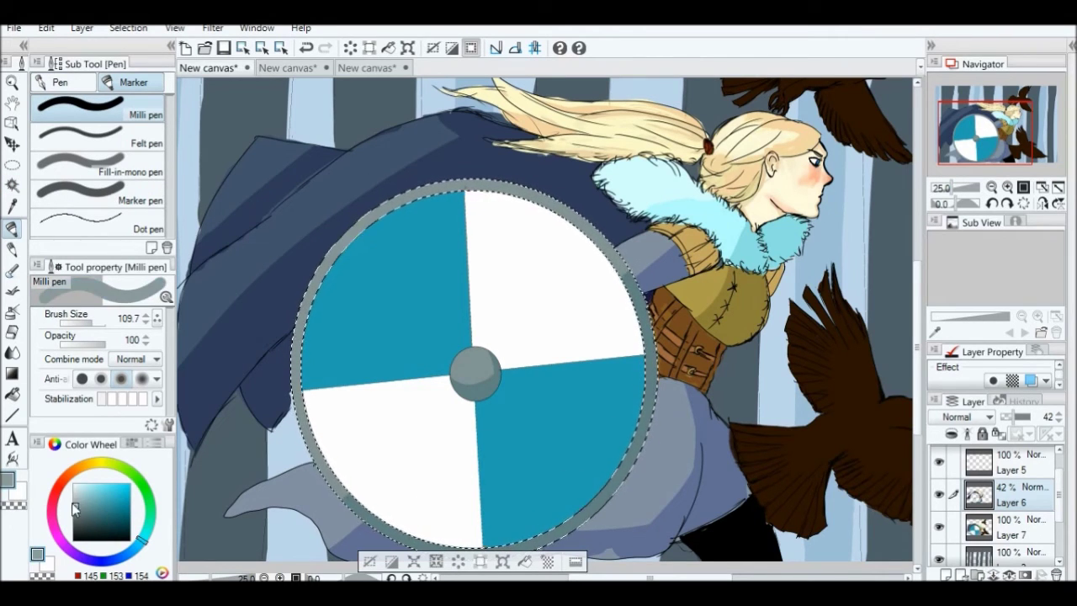
left_click(377, 204, "alt")
mouse_move(376, 204)
left_mouse_down()
mouse_move(303, 336)
mouse_move(639, 337)
mouse_move(547, 202)
mouse_move(648, 354)
left_mouse_up()
left_click(371, 561)
scroll(998, 154, "down", 2)
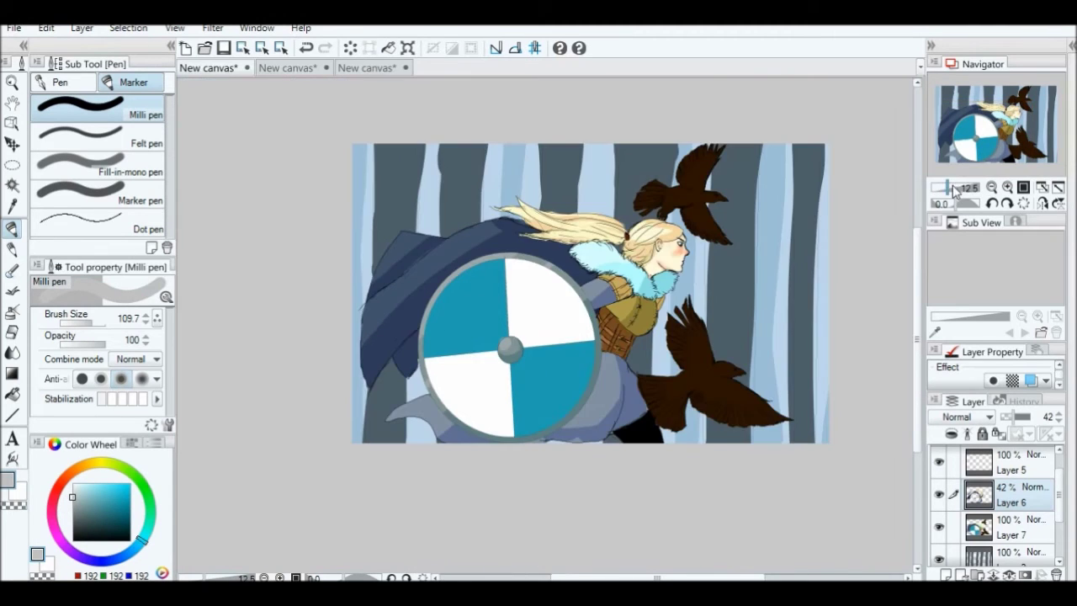
Auto-select the lower bird and darken it by reducing the brightness of its flat color on Layer 7
scroll(956, 192, "up", 2)
left_click(11, 184)
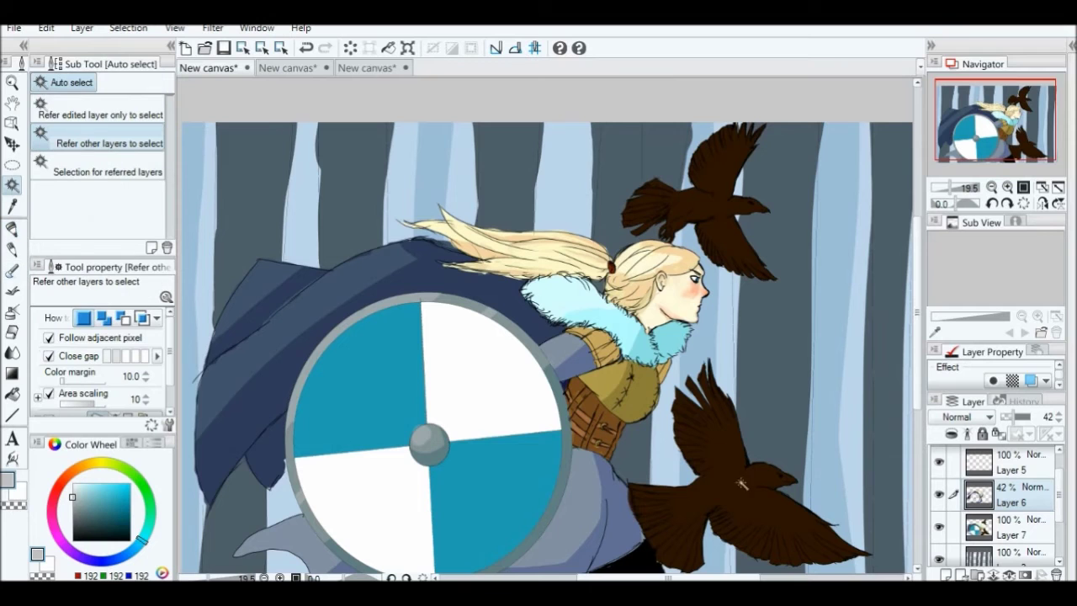
left_click(741, 484)
left_click_drag(779, 151, 760, 152)
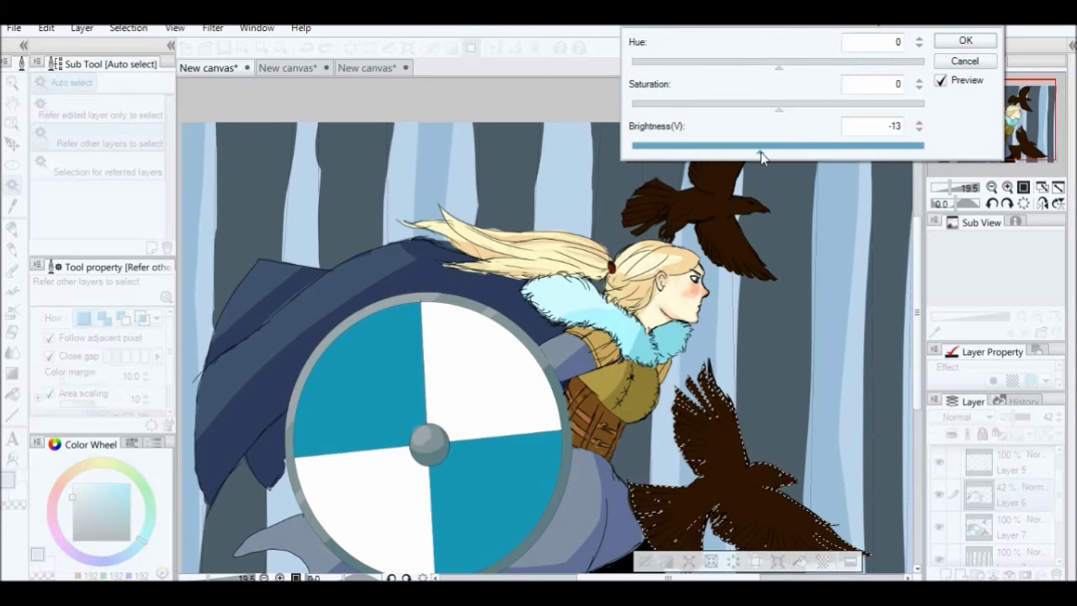
left_click(965, 60)
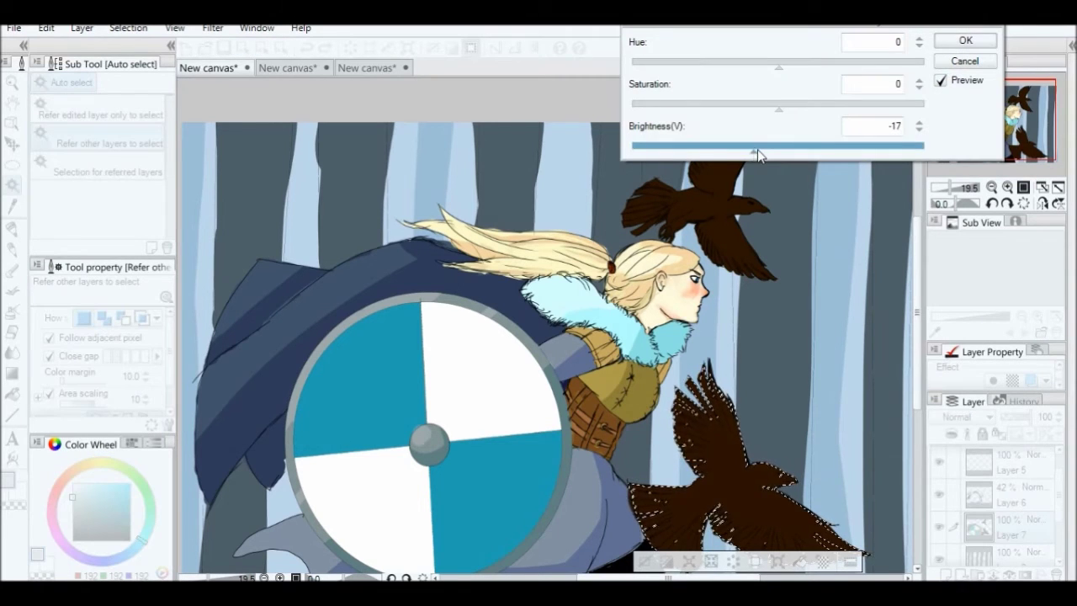
left_click_drag(760, 154, 712, 154)
key("Return")
Shade the lower bird on Layer 6 with black and highlight its wing and tail feathers in reddish brown, RGB 126, 67, 65
key("alt+]")
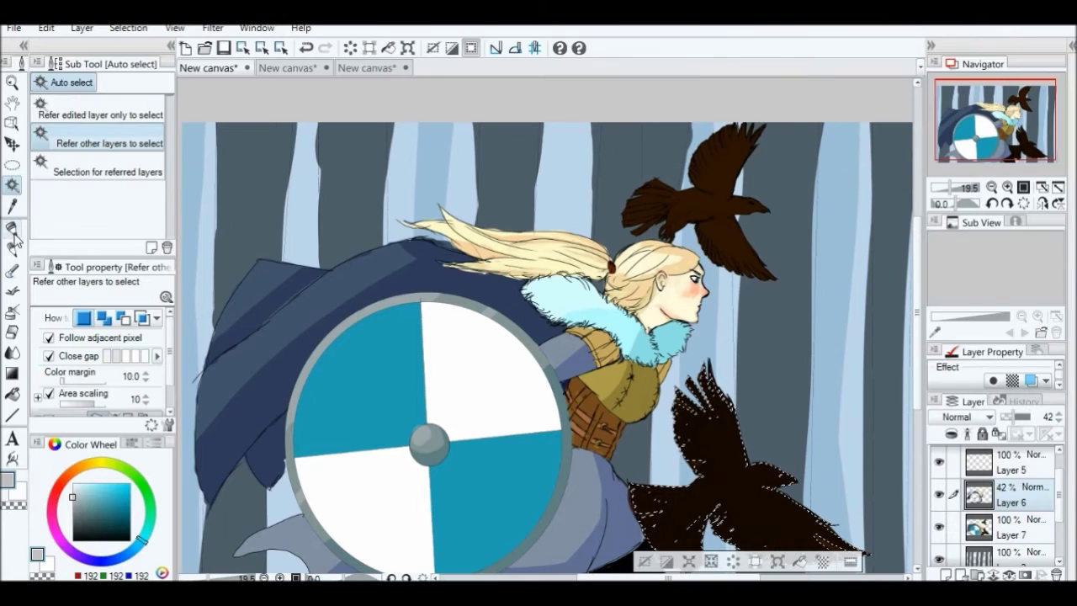
key("p")
left_click_drag(808, 490, 764, 397)
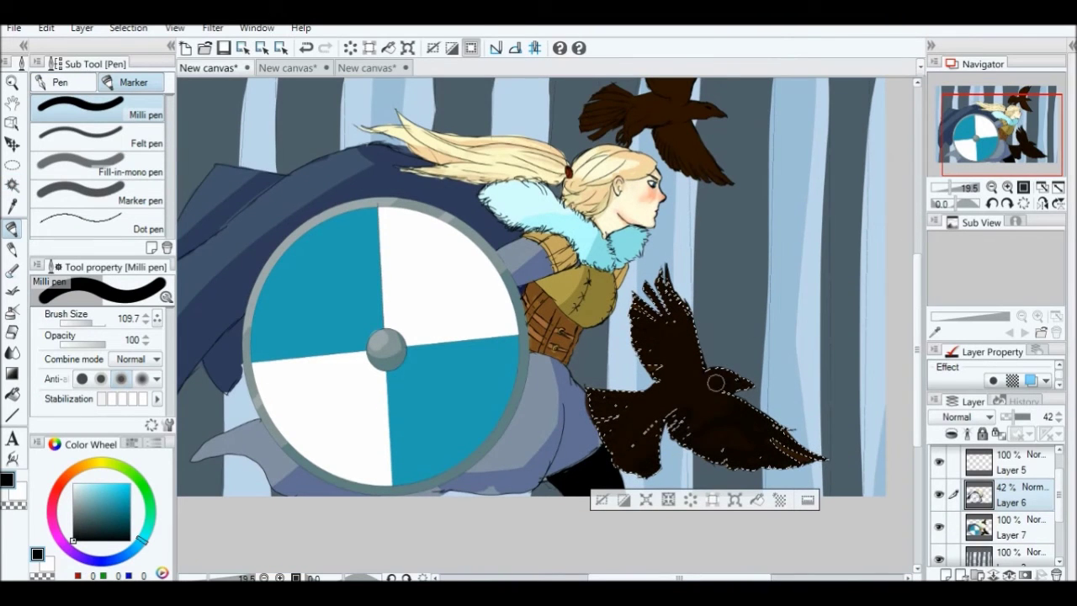
left_click(650, 425, "alt")
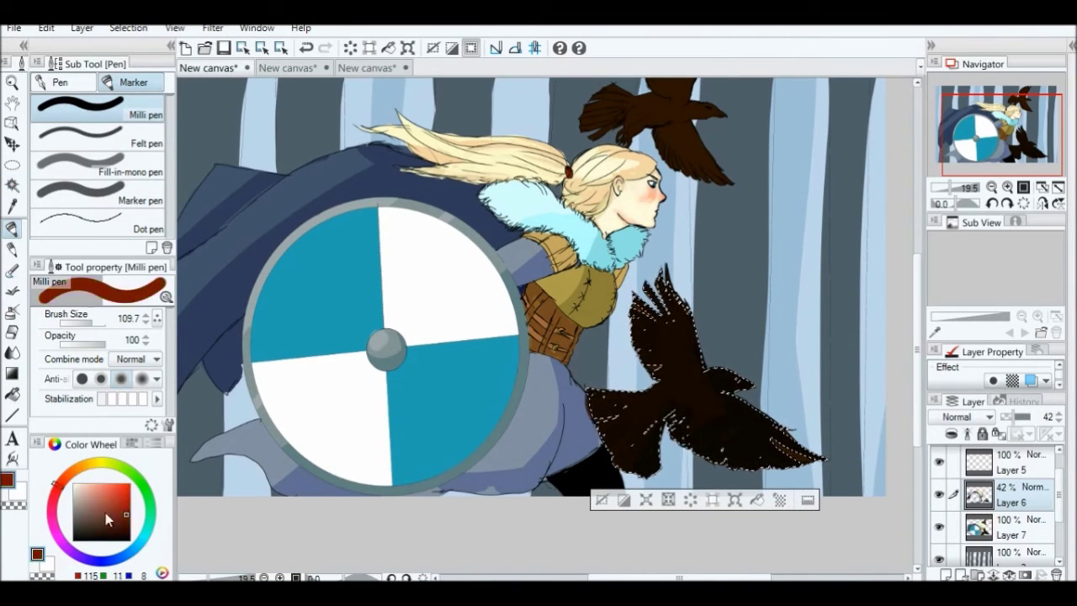
left_click_drag(644, 376, 664, 282)
left_click_drag(697, 374, 603, 407)
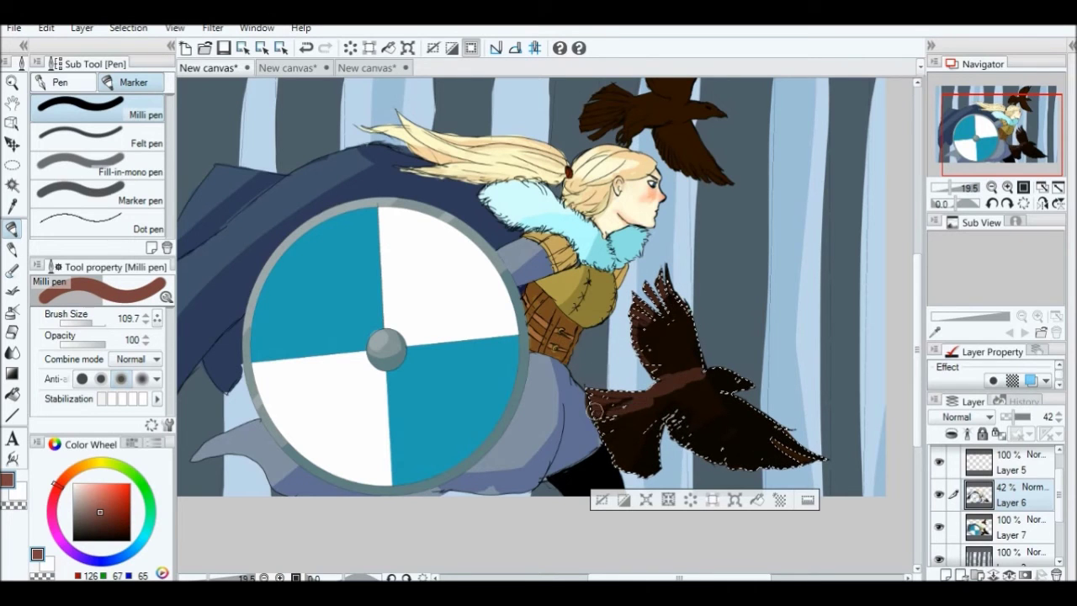
Auto-select the upper bird, shade its feathers in reddish brown and black with the Milli pen, and clear the selection
key("ctrl+0")
key("w")
left_click(680, 242)
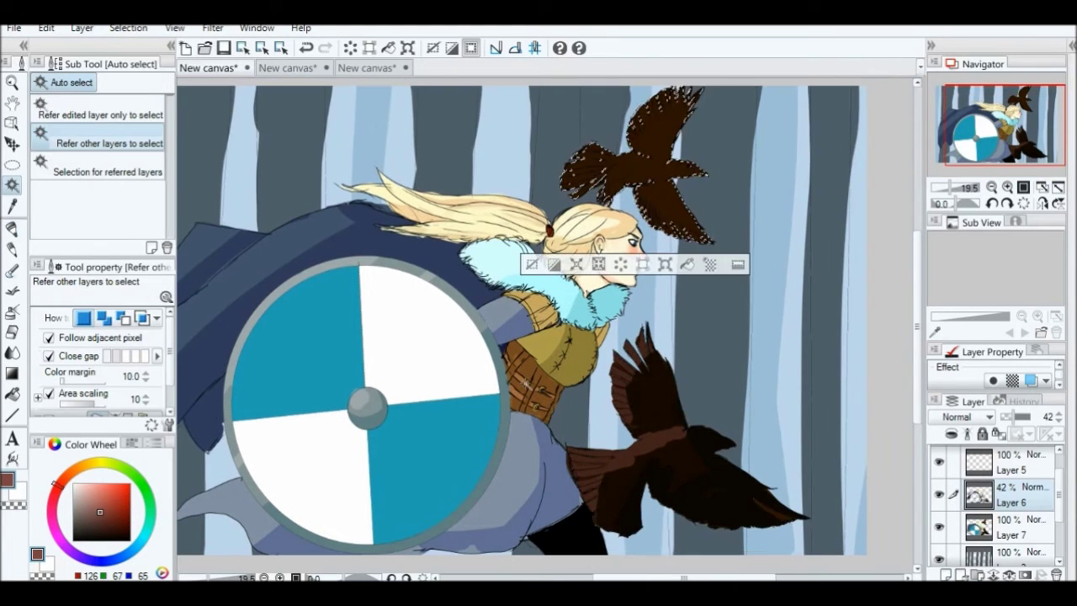
left_click(11, 229)
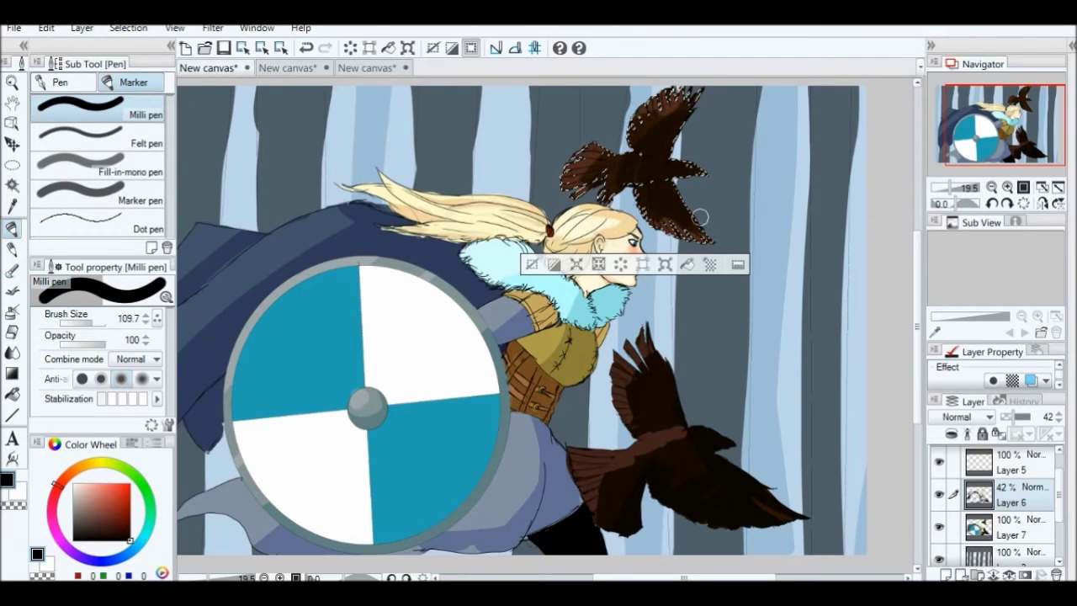
key("ctrl+d")
Soften the shading on both birds with the Soothing watercolor blend tool
left_click(11, 274)
left_click(12, 351)
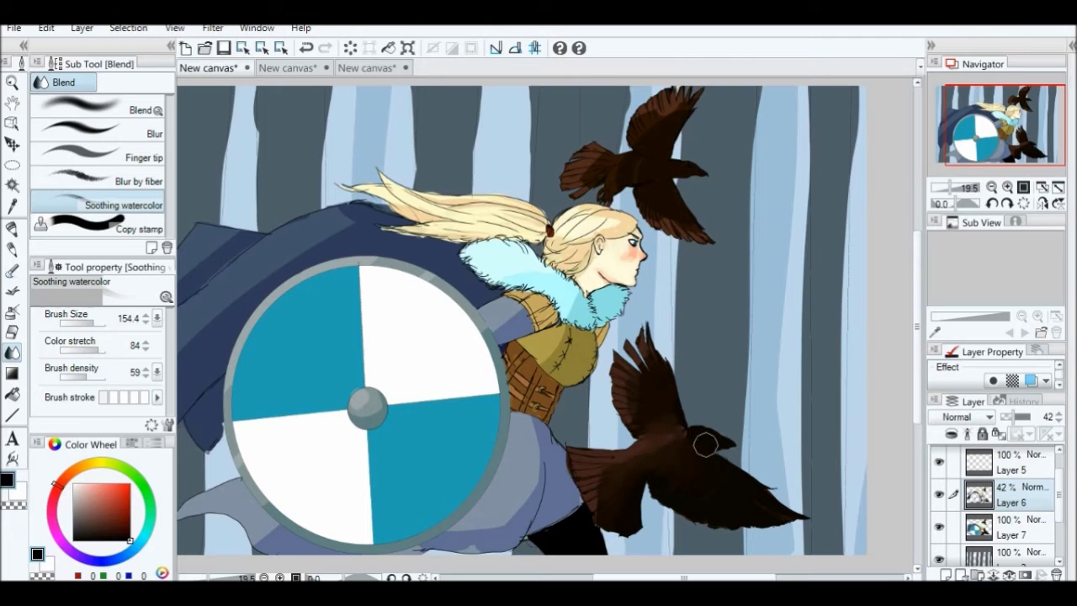
left_click(994, 187)
Add a layer directly above the paper and airbrush soft white light between the trees in the forest's upper left
scroll(1027, 522, "down", 3)
left_click(1018, 550)
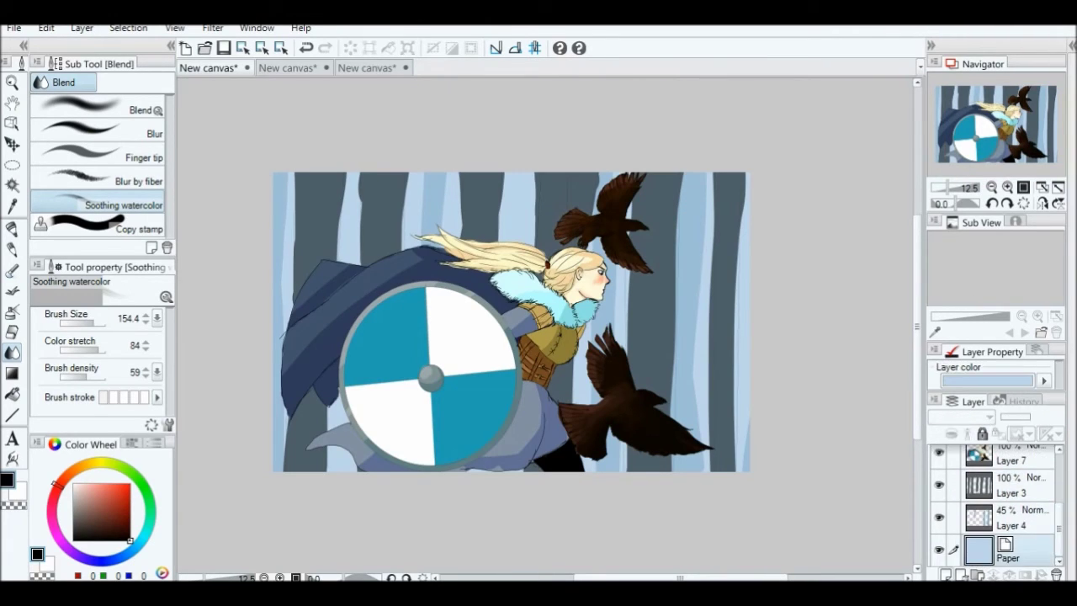
left_click(989, 418)
key("Escape")
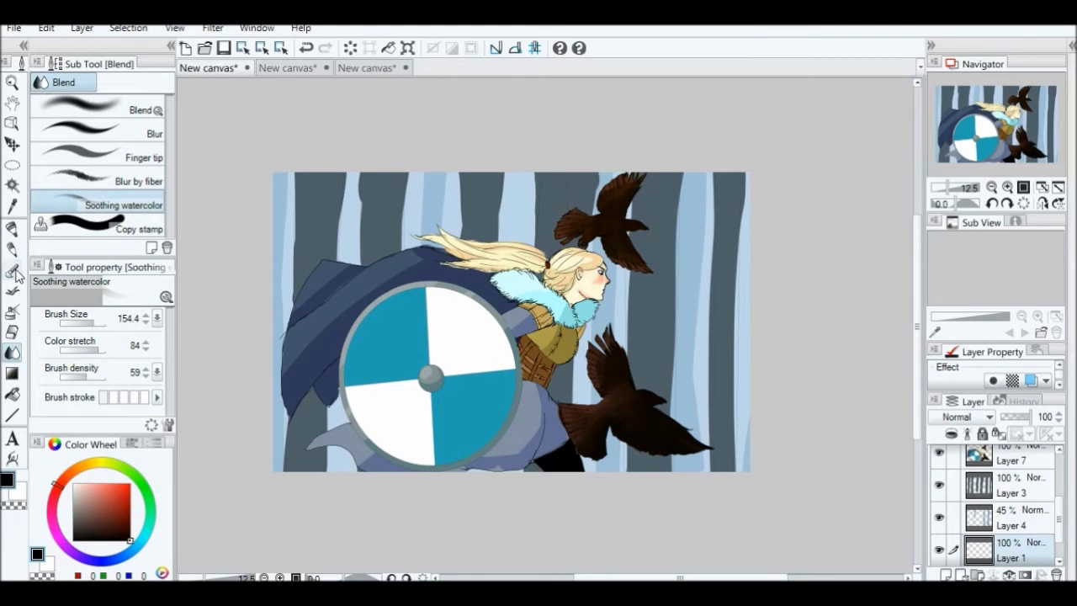
left_click(11, 311)
left_click(101, 124)
left_click(93, 463)
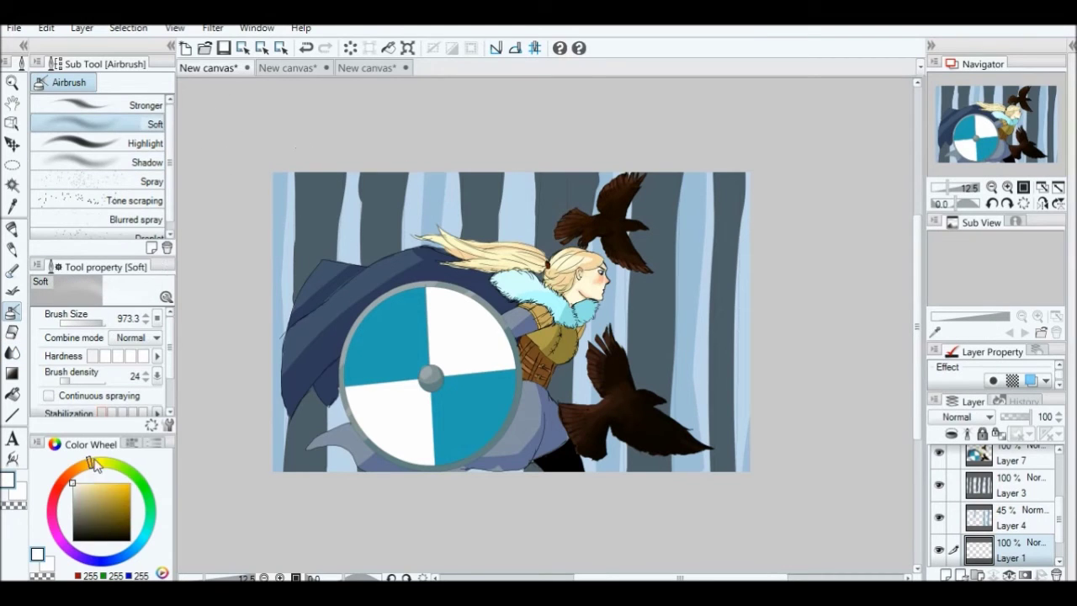
left_click_drag(318, 213, 308, 210)
left_click_drag(413, 143, 420, 219)
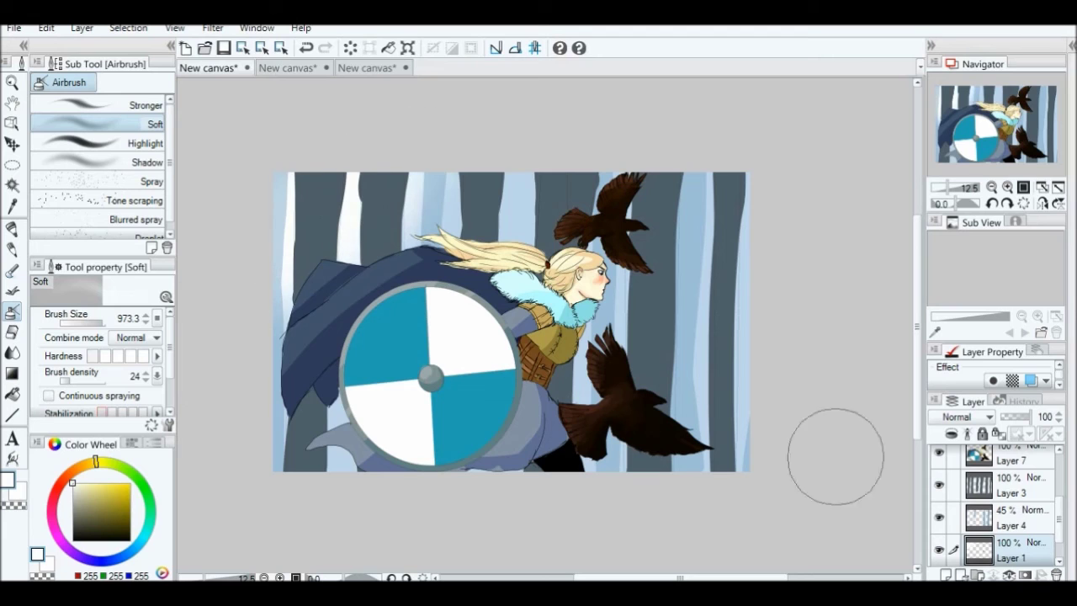
Add a layer above Layer 4 and airbrush soft yellow, RGB 238, 227, 62, over the forest's upper-left corner
key("ctrl+shift+n")
left_click(95, 462)
left_click_drag(332, 207, 338, 207)
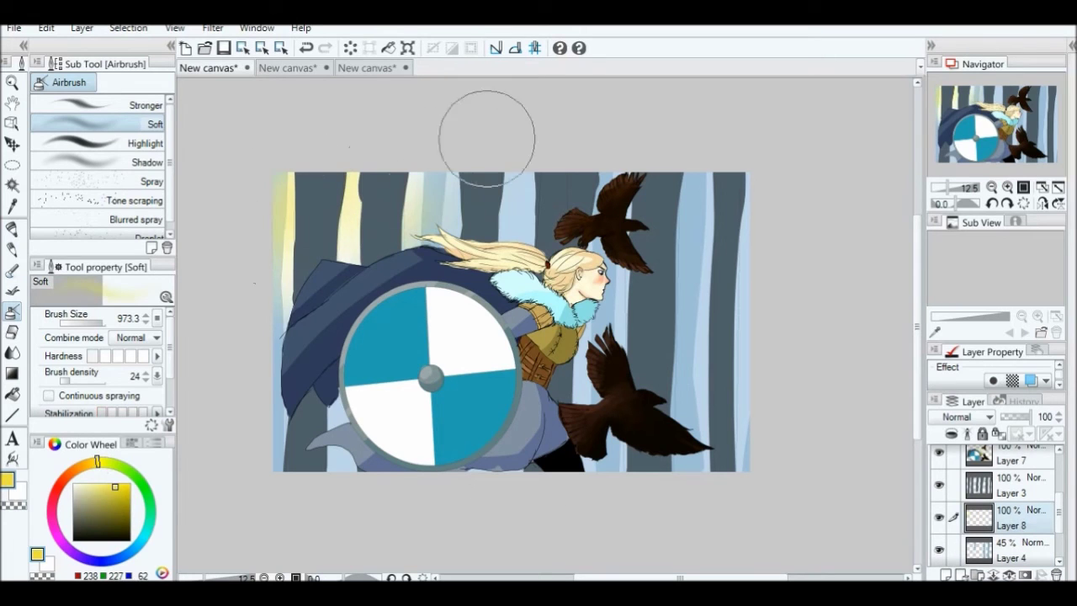
Paint diagonal off-white light rays on Layer 3 with the Fill-in-mono pen, size 46.7 and opacity 55, and blend their ends
key("alt+]")
left_click(13, 229)
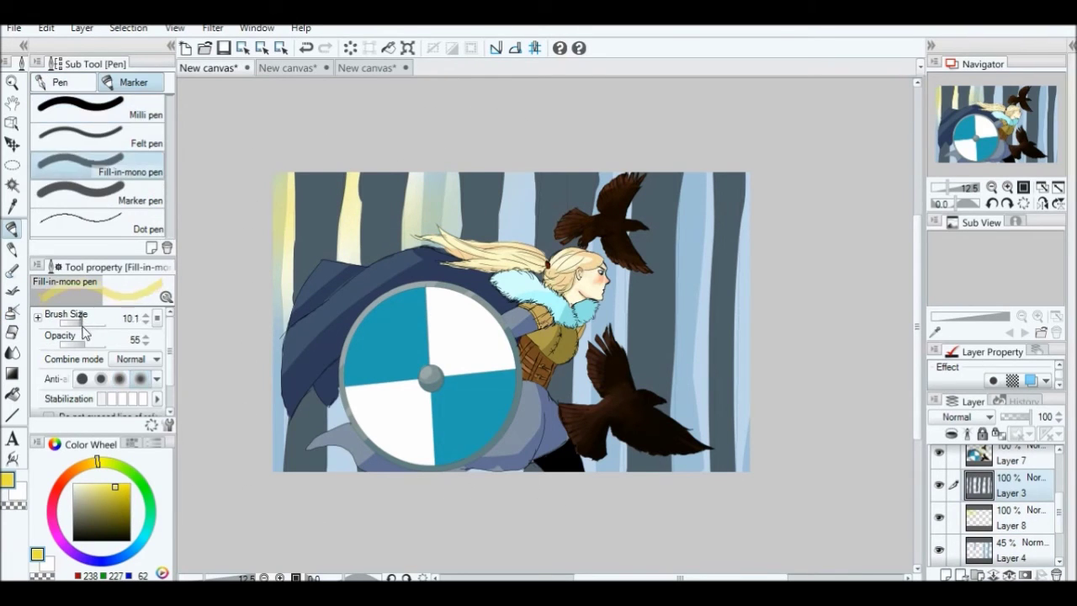
left_click_drag(354, 173, 429, 244)
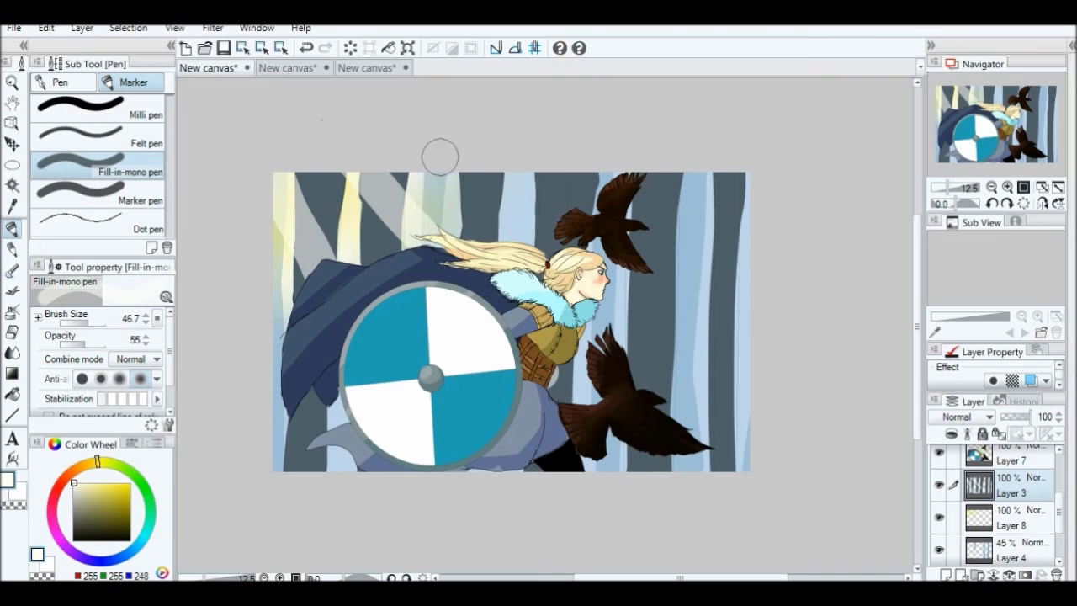
left_click_drag(437, 173, 548, 260)
left_click_drag(526, 148, 597, 215)
left_click_drag(277, 240, 345, 425)
left_click_drag(277, 358, 315, 470)
left_click(13, 352)
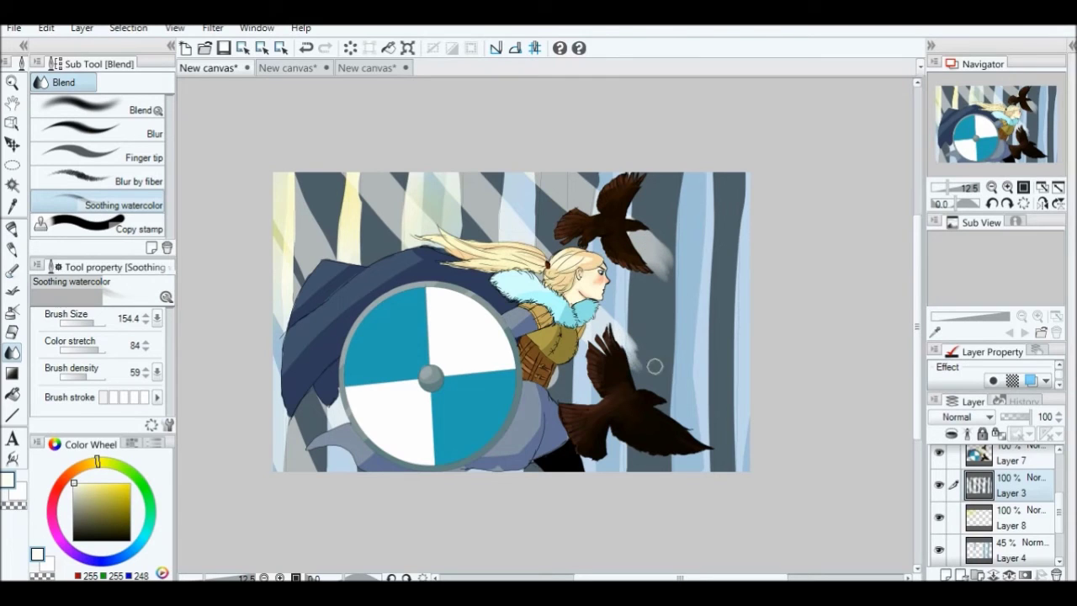
Merge the Layer 6 shading into Layer 7 and set Layer 5's blending mode to Add (Glow)
scroll(1054, 531, "up", 2)
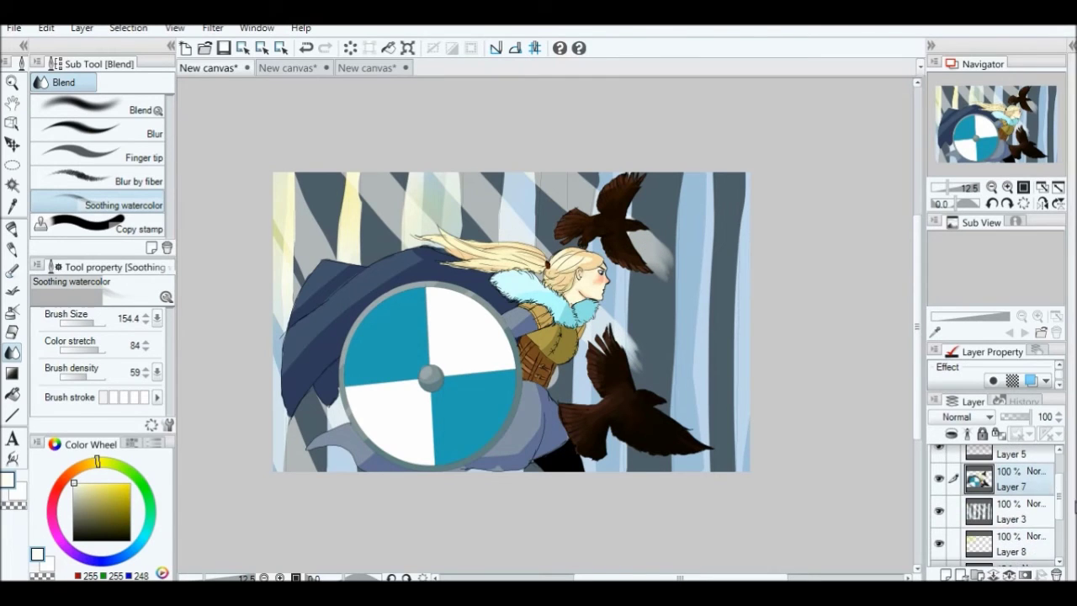
left_click(977, 575)
left_click(963, 505)
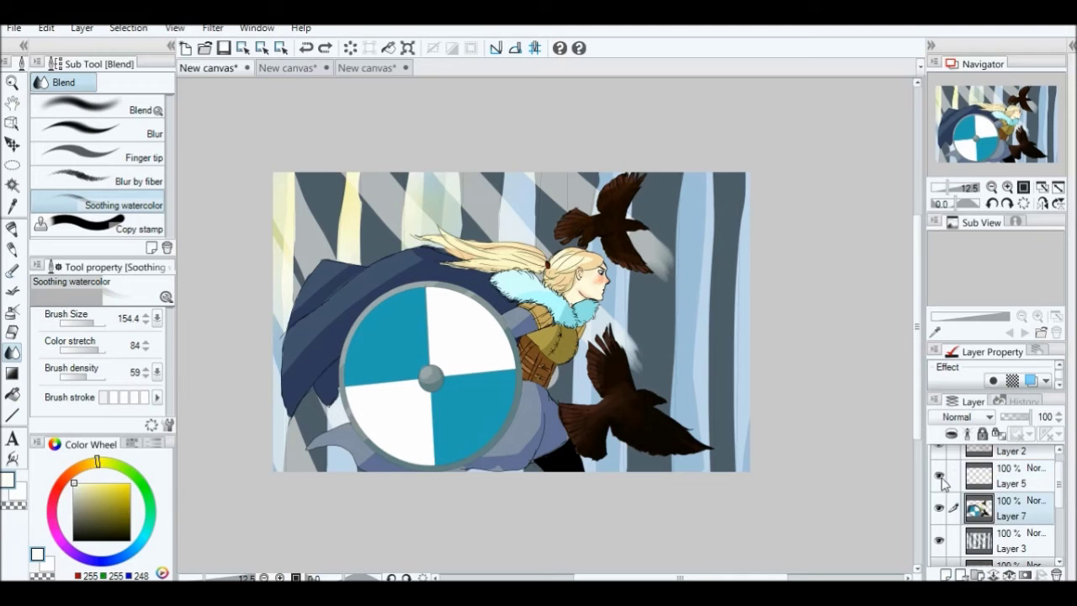
left_click(981, 479)
left_click(967, 416)
left_click(962, 339)
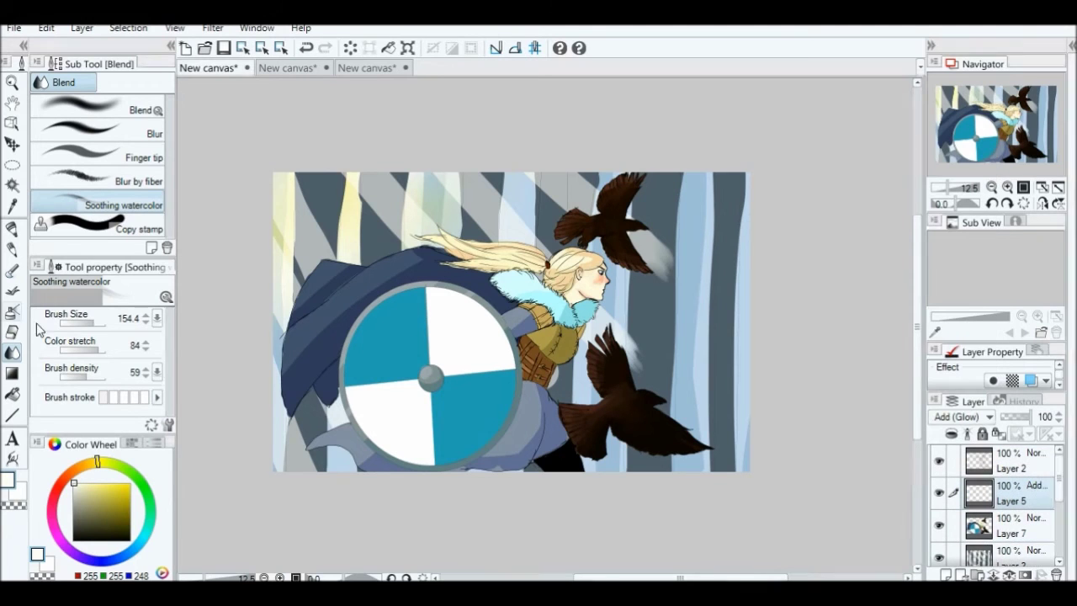
Undo a trial yellow airbrush glow, RGB 255, 245, 94, and repaint it over the cloak and hair with Layer 5 clipped to Layer 7
left_click(12, 311)
left_click(93, 486)
mouse_move(286, 269)
left_mouse_down()
mouse_move(264, 308)
mouse_move(580, 174)
mouse_move(325, 288)
left_mouse_up()
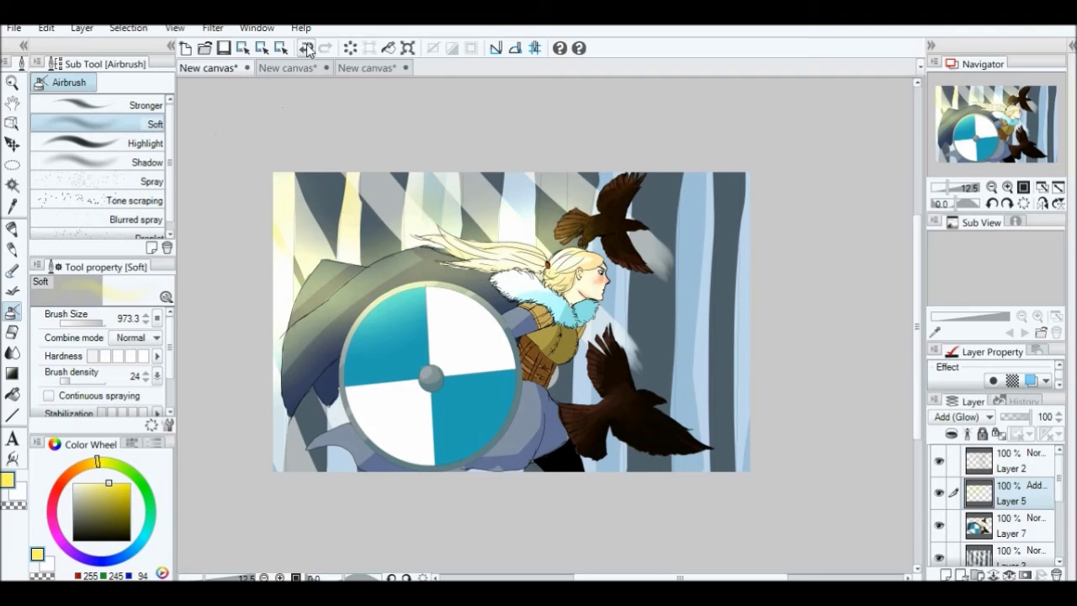
left_click(307, 48)
left_click(307, 48)
mouse_move(328, 261)
left_mouse_down()
mouse_move(316, 286)
mouse_move(479, 248)
mouse_move(244, 346)
mouse_move(317, 266)
mouse_move(396, 302)
mouse_move(285, 365)
mouse_move(430, 270)
mouse_move(311, 231)
left_mouse_up()
Add another layer in Add (Glow) mode and airbrush yellow light diagonally from the top centre down toward the lower bird
left_click(946, 574)
left_click(959, 417)
left_click(946, 335)
mouse_move(476, 126)
left_mouse_down()
mouse_move(637, 144)
mouse_move(603, 410)
left_mouse_up()
Add a Darken layer beneath Layer 7 and airbrush the right-hand forest in grey-blue, RGB 95, 106, 109, and dark teal, RGB 44, 62, 66
scroll(1067, 535, "down", 1)
left_click(1014, 535)
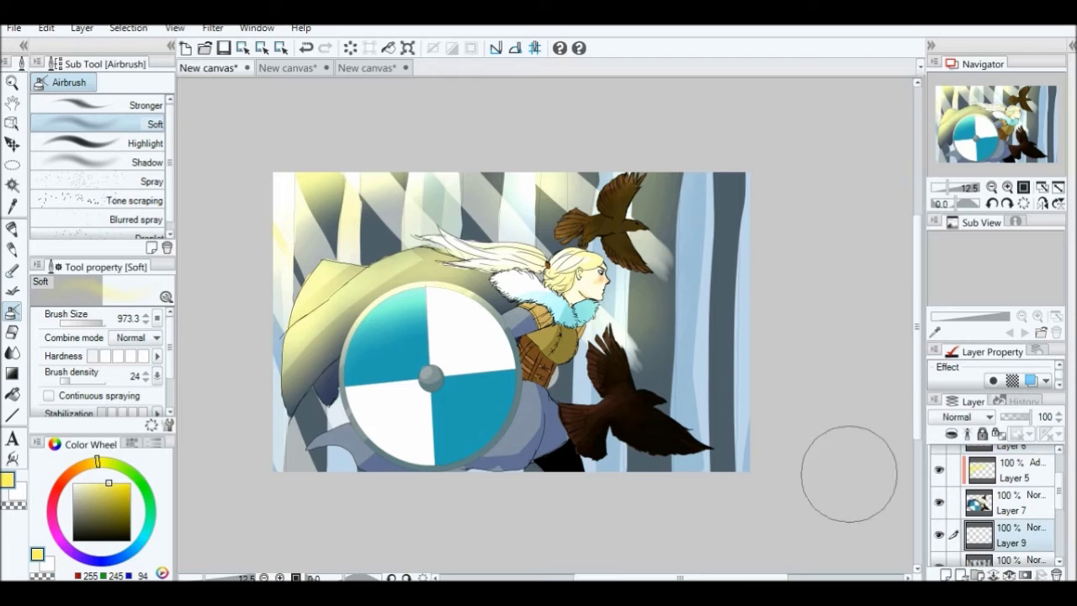
left_click(960, 416)
left_click(959, 175)
left_click(724, 227, "alt")
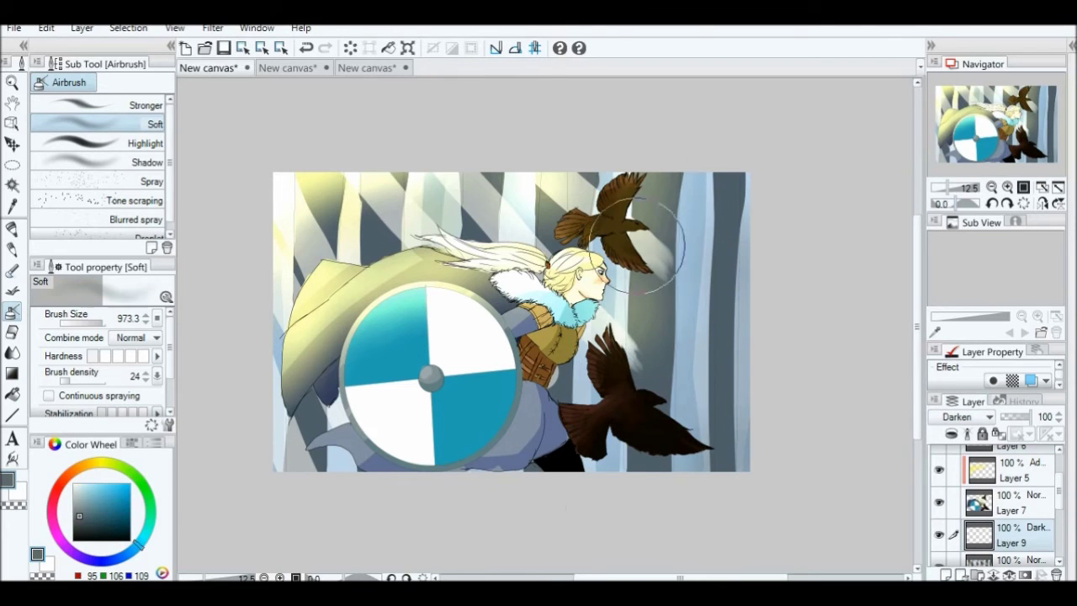
left_click_drag(536, 342, 632, 212)
mouse_move(691, 396)
left_mouse_down()
mouse_move(786, 284)
mouse_move(769, 108)
left_mouse_up()
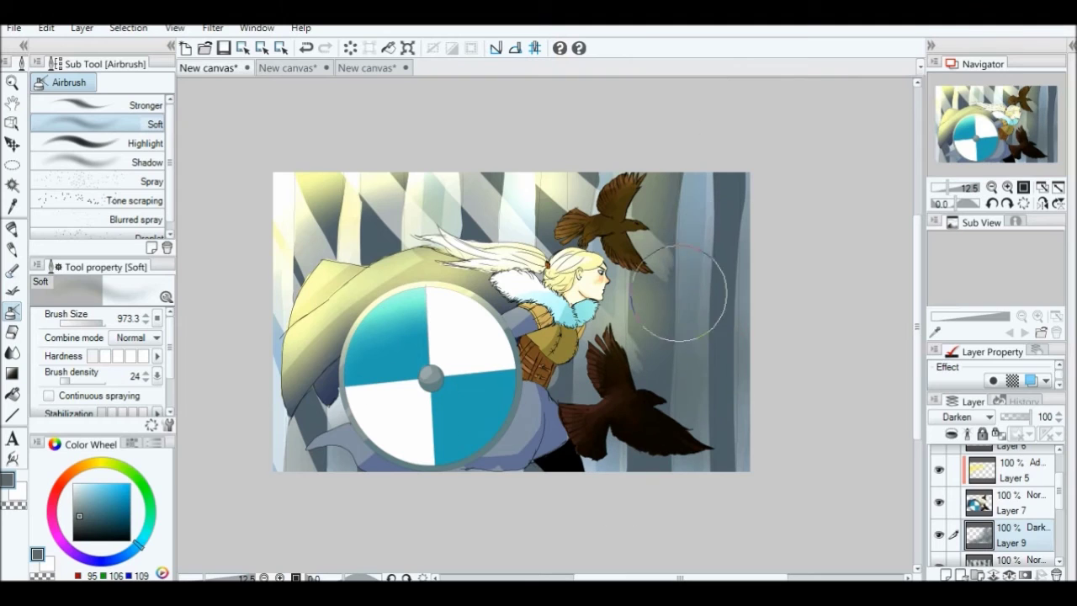
left_click_drag(733, 373, 712, 180)
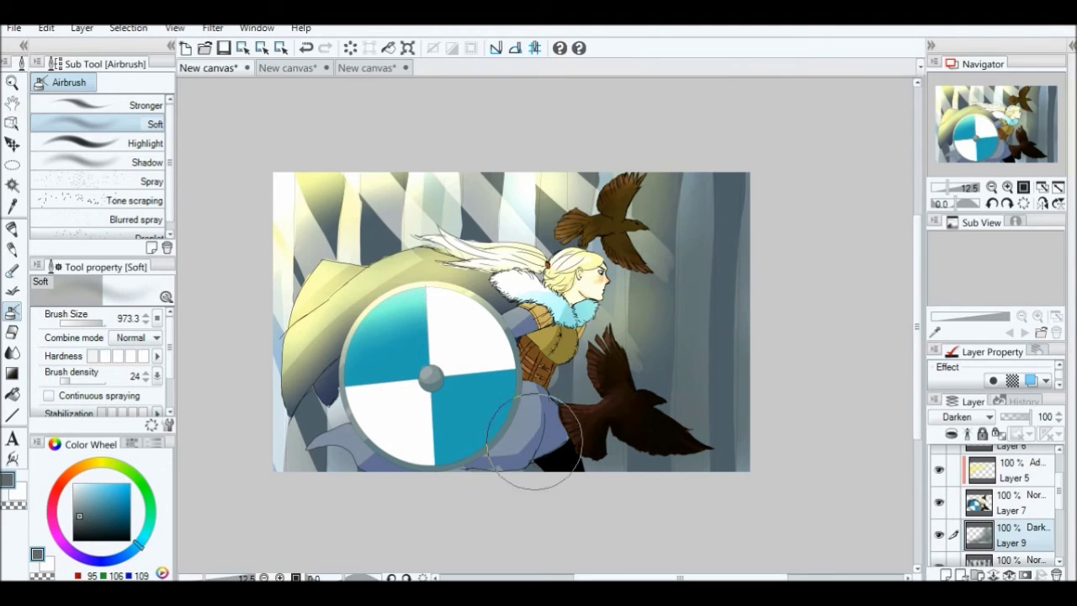
left_click(92, 525)
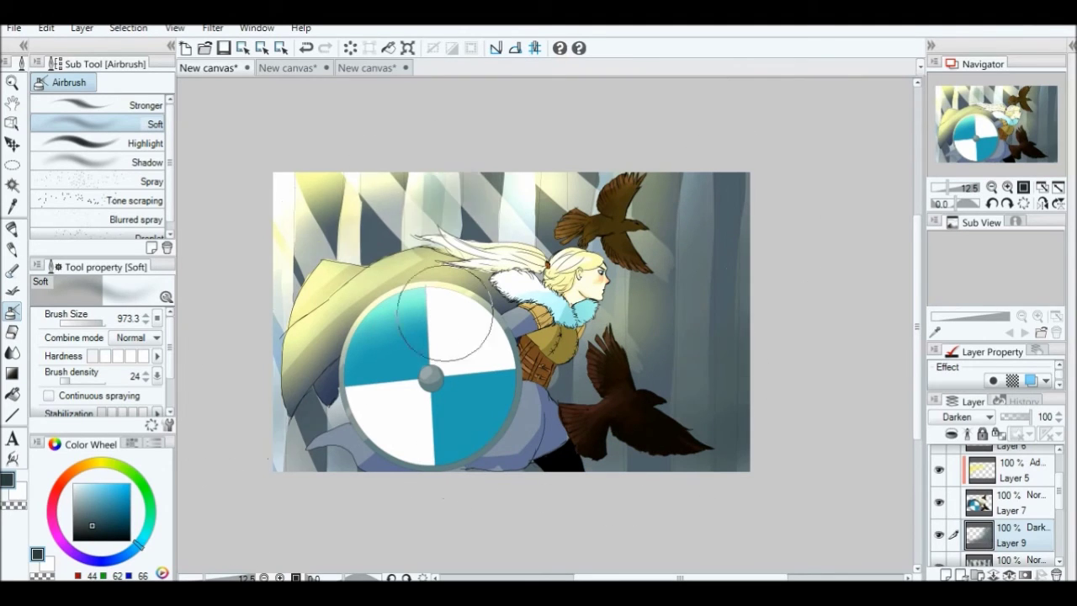
left_click_drag(740, 317, 696, 252)
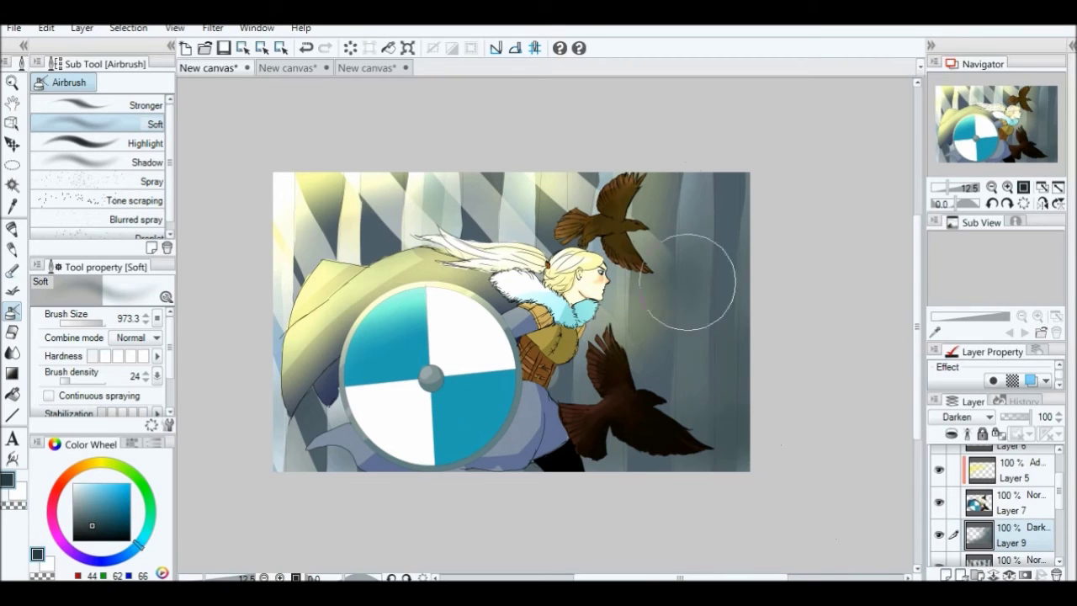
Add a clipped layer above Layer 5, try it in Color burn mode, and set its blending mode to Darken
scroll(1010, 513, "up", 1)
left_click(1002, 486)
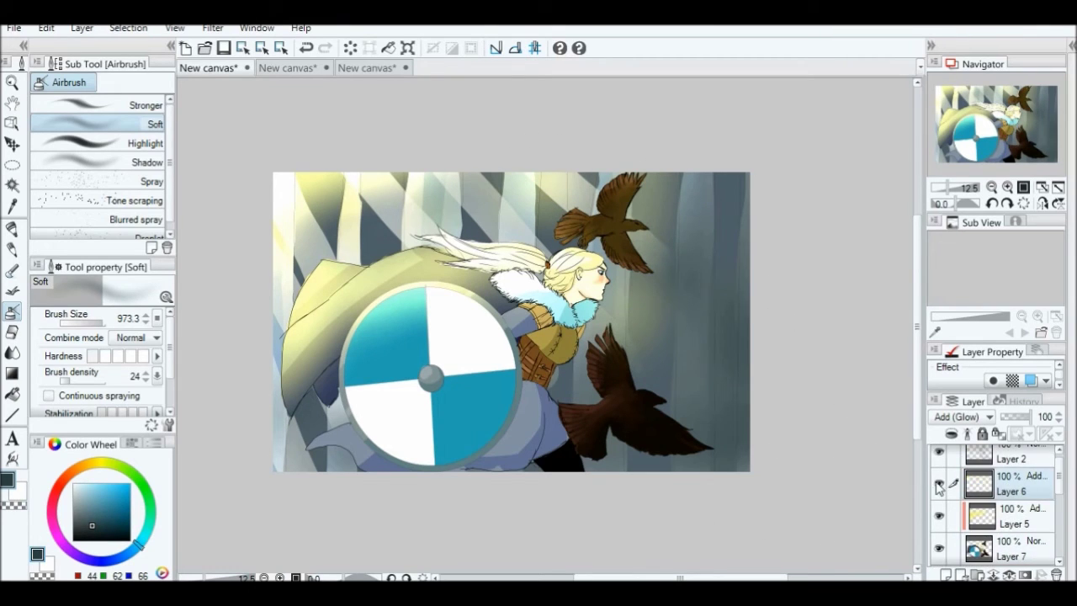
left_click(1007, 526)
key("ctrl+shift+n")
left_click(966, 417)
left_click(955, 211)
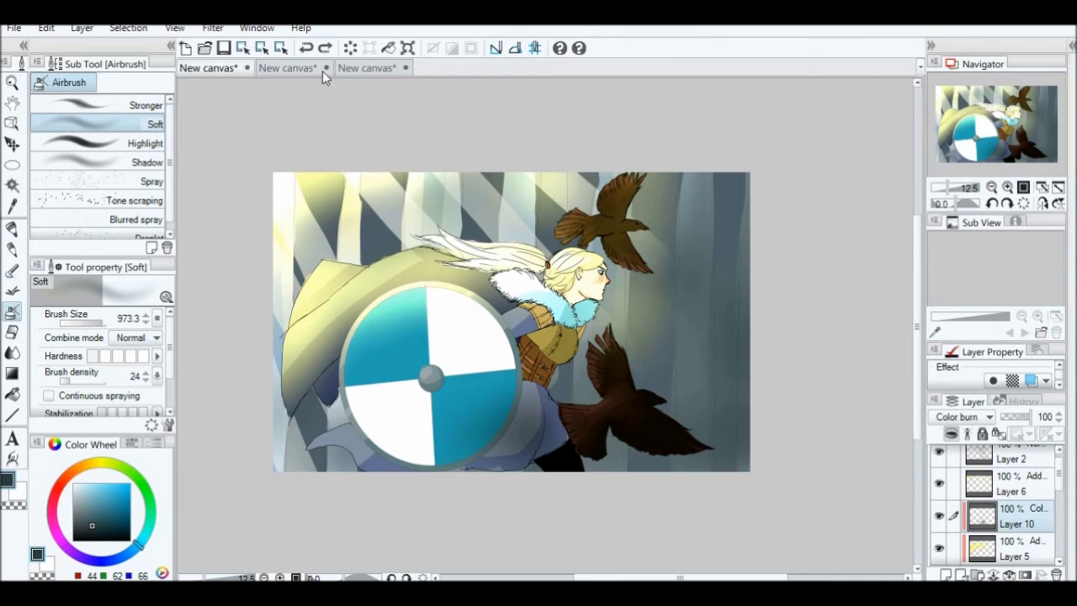
left_click(966, 417)
left_click(955, 182)
Airbrush blue shadows, RGB 0, 167, 213 and RGB 26, 113, 136, over the shield's lower part, skirt, vest and fur collar
left_click(471, 417, "alt")
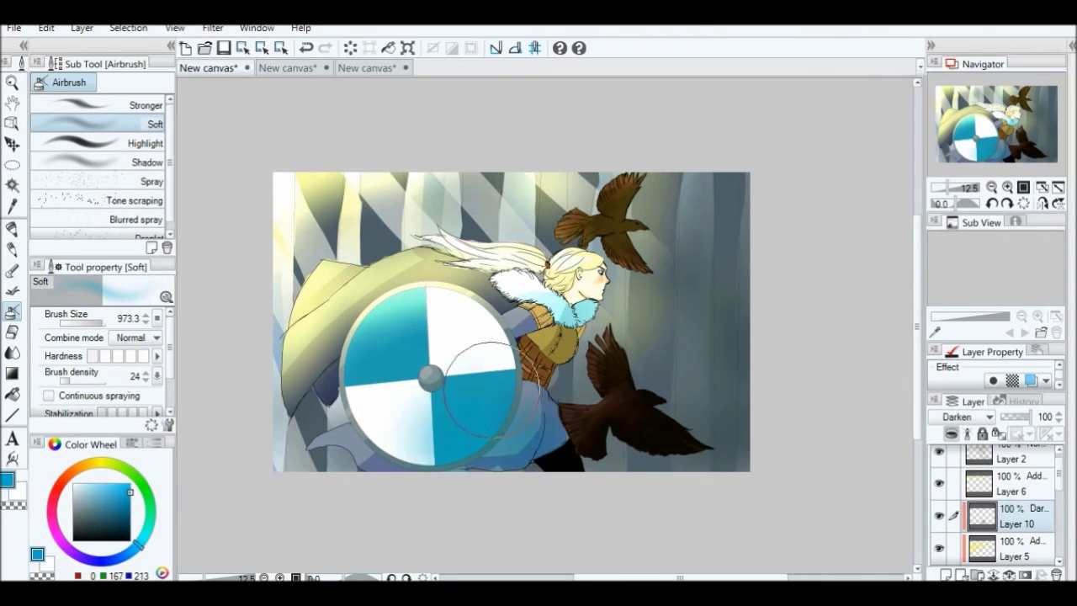
left_click_drag(492, 389, 547, 337)
left_click_drag(583, 261, 581, 345)
left_click(578, 272)
mouse_move(336, 444)
left_mouse_down()
mouse_move(497, 423)
mouse_move(418, 441)
mouse_move(456, 404)
left_mouse_up()
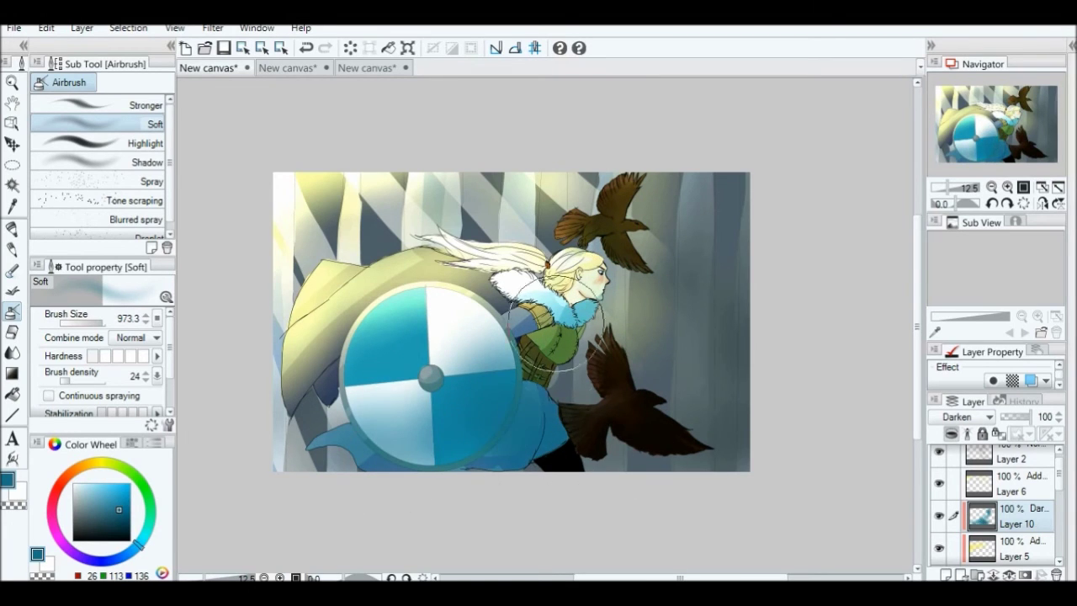
left_click_drag(526, 328, 589, 337)
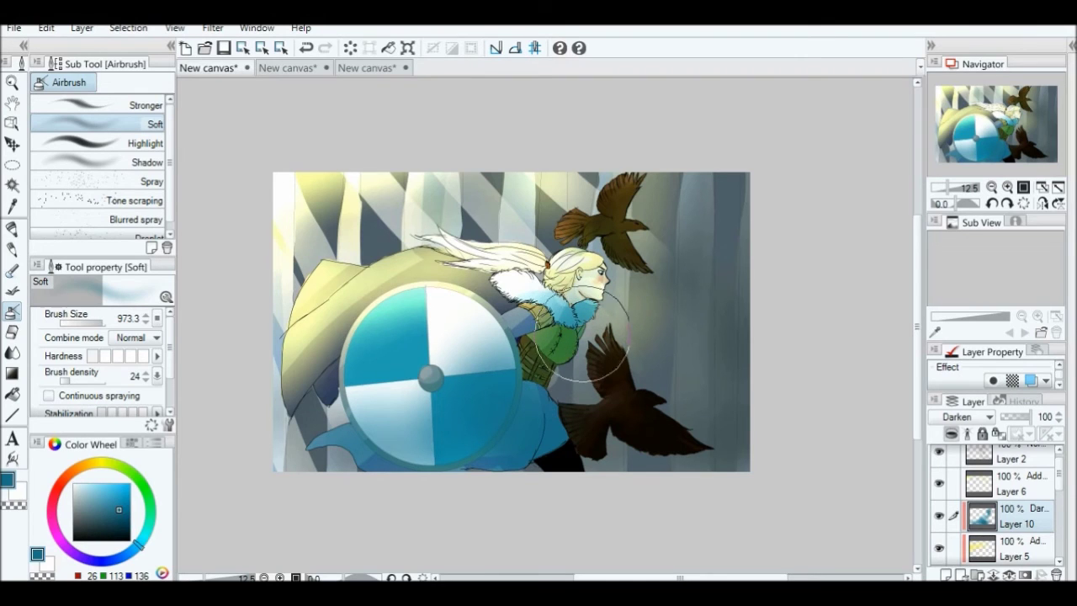
Extend the blue airbrush shadow over the vest and lower bird, and blend the yellow glow on the cloak
left_click_drag(597, 354, 612, 368)
mouse_move(550, 354)
left_mouse_down()
mouse_move(549, 296)
mouse_move(673, 418)
left_mouse_up()
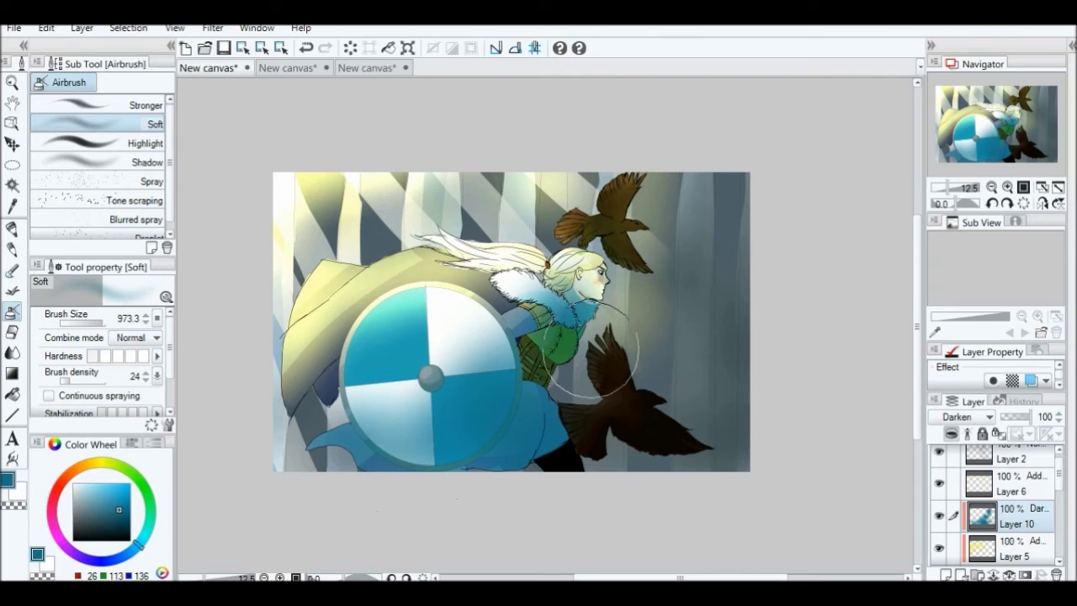
left_click(966, 551)
key("j")
left_click_drag(289, 220, 481, 164)
Set Layer 9's opacity to 79% and raise its saturation by 35
scroll(1061, 530, "down", 5)
left_click(1019, 499)
key("alt+bracketright")
key("alt+bracketright")
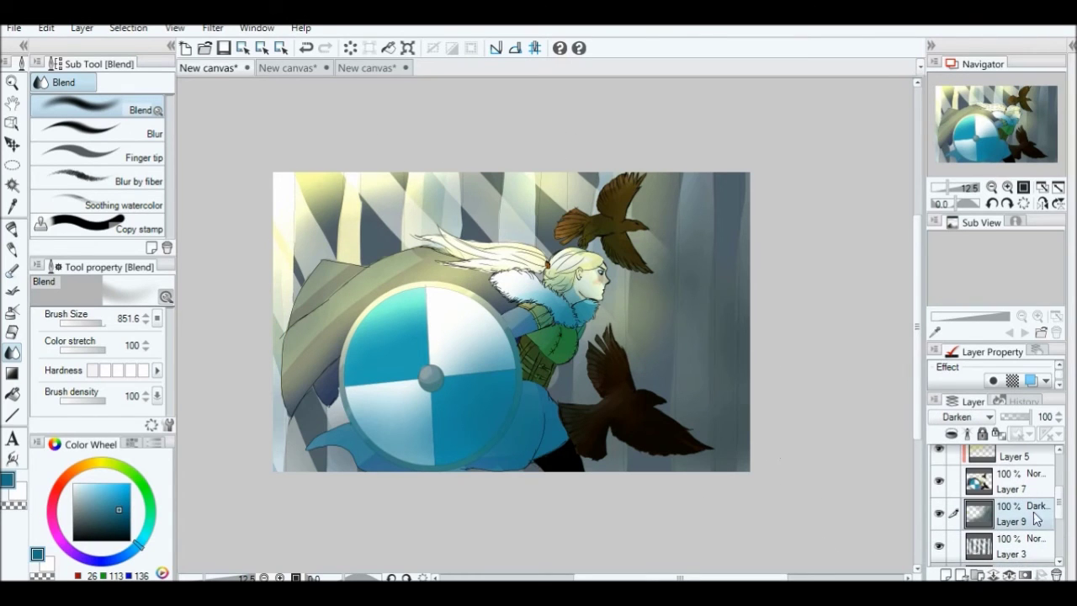
left_click_drag(1034, 416, 1027, 418)
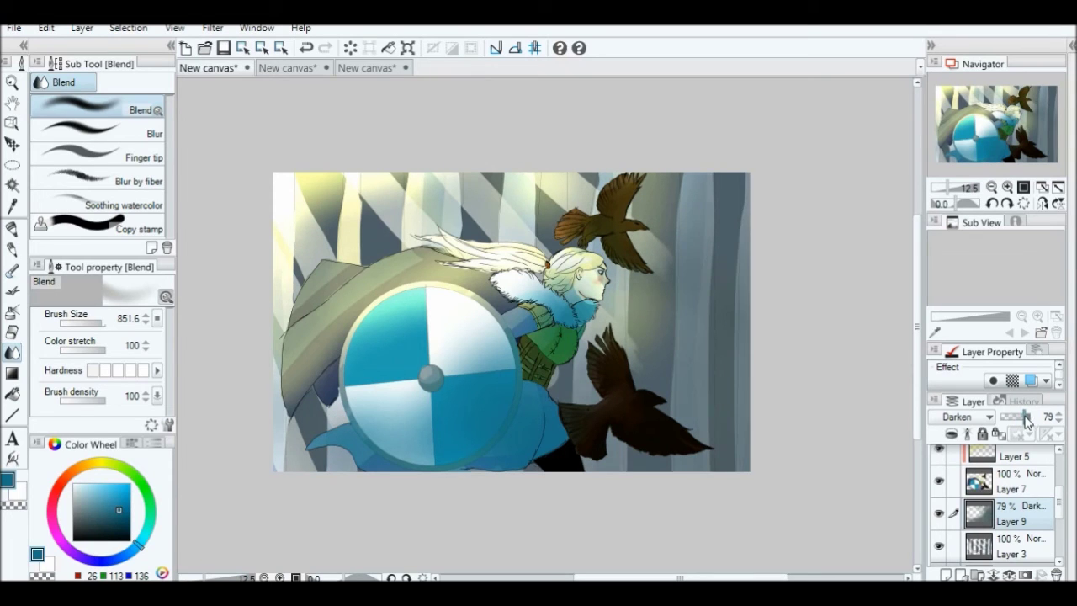
key("ctrl+u")
left_click_drag(785, 107, 830, 108)
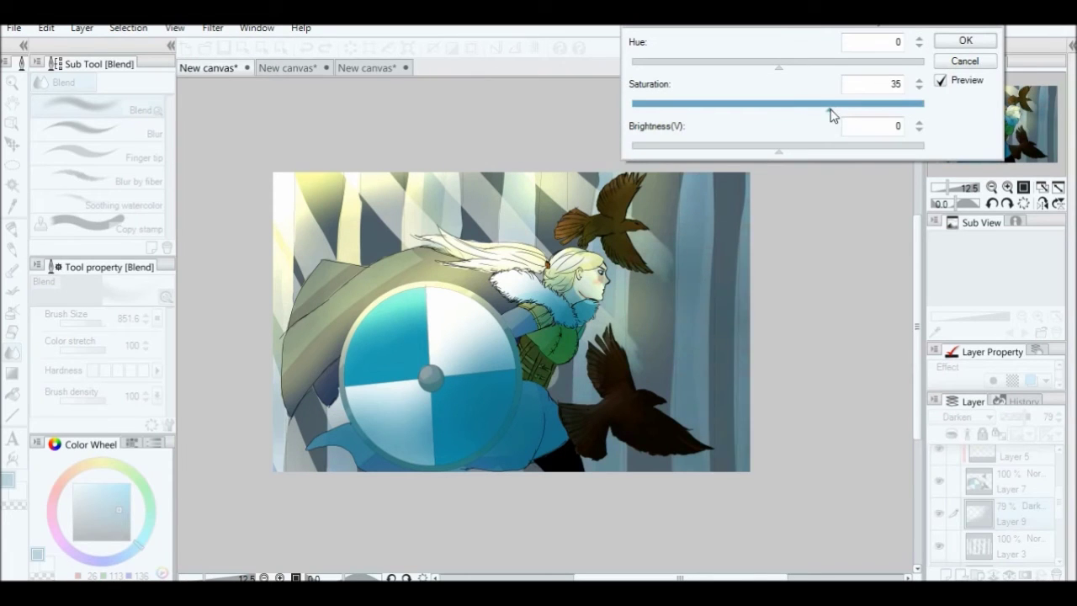
key("Return")
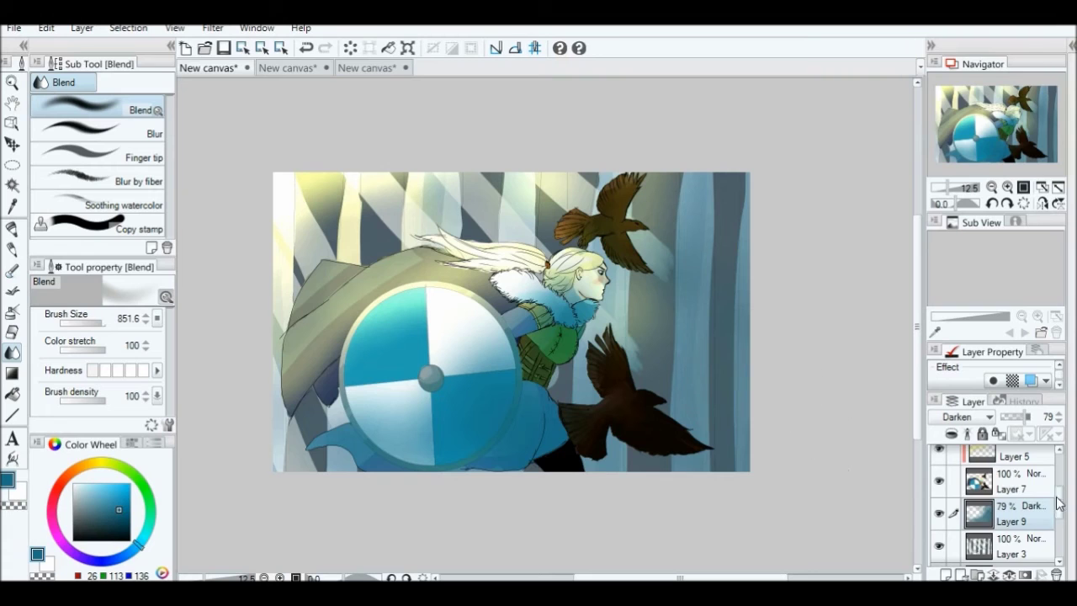
On Layer 6, paint diagonal light rays over the forest, cloak and shield with the Highlight airbrush in pale yellow, RGB 255, 249, 150
left_click_drag(1059, 505, 1059, 459)
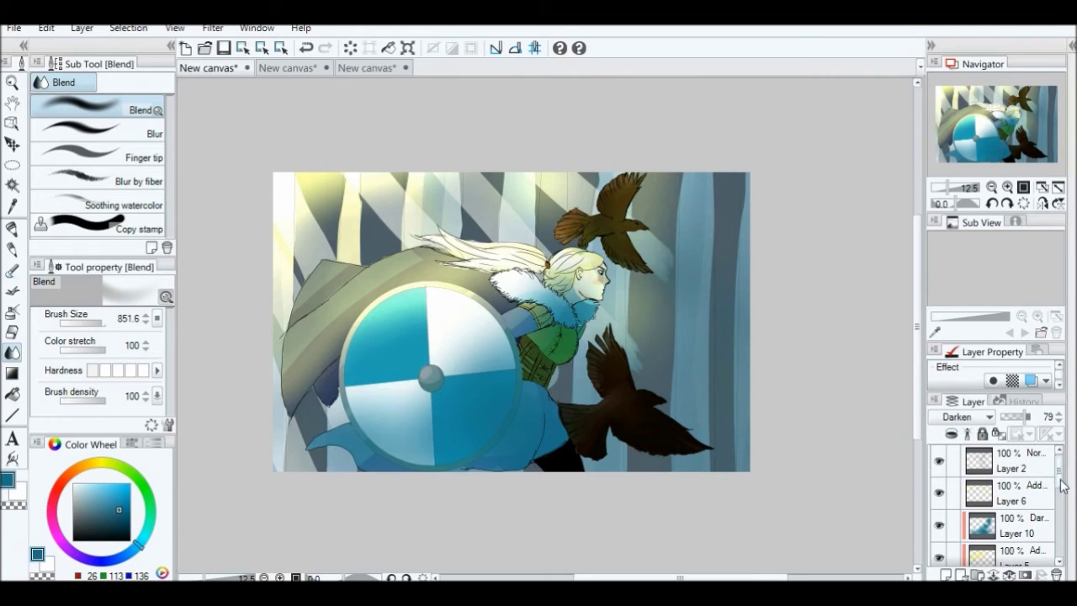
left_click(1018, 493)
key("p")
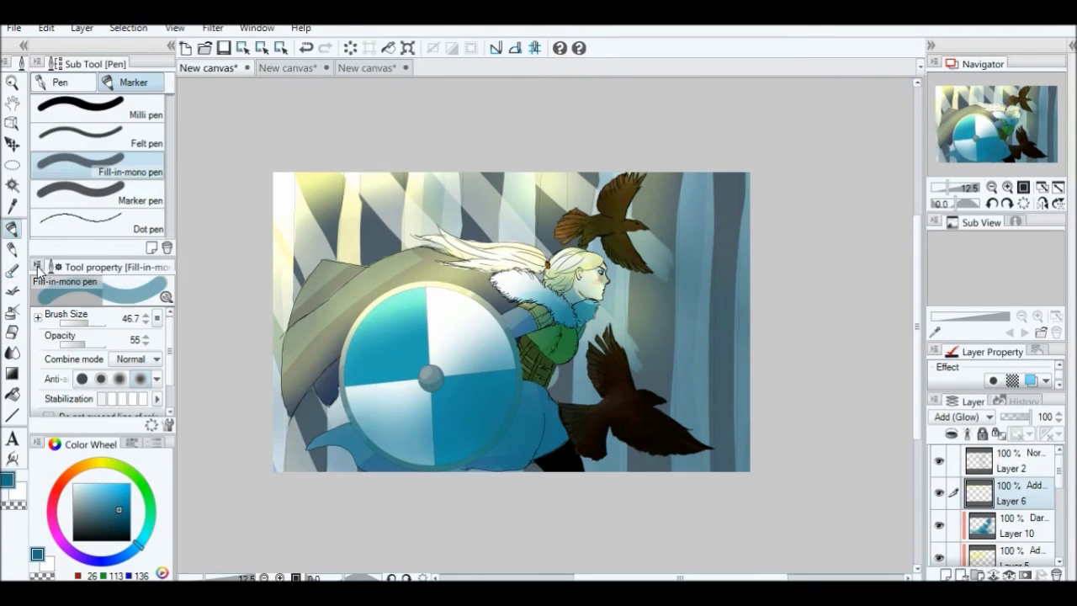
left_click(97, 483)
left_click_drag(269, 188, 303, 437)
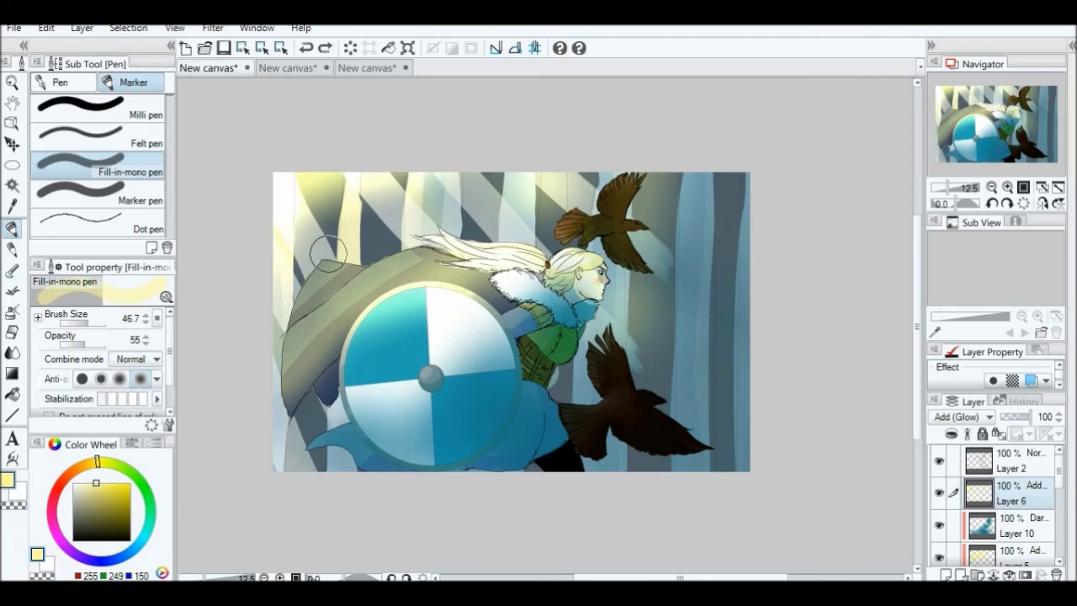
left_click(12, 311)
left_click_drag(303, 190, 444, 399)
left_click_drag(422, 171, 498, 272)
left_click_drag(290, 270, 360, 369)
left_click_drag(273, 316, 374, 468)
left_click_drag(273, 379, 335, 473)
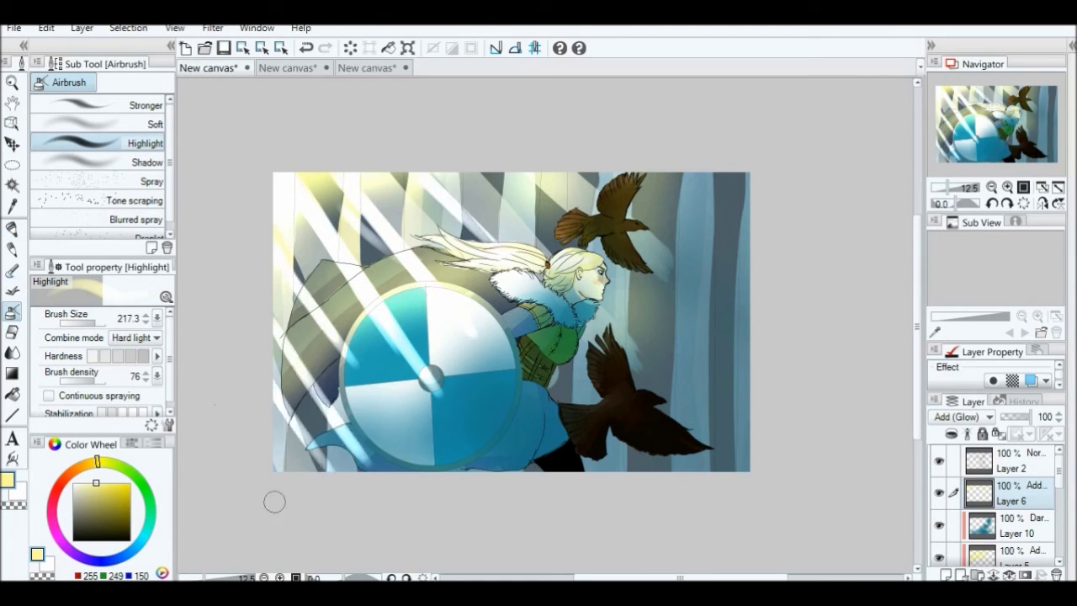
Soften the diagonal light rays over the shield, cloak, hair and forest with the Blend tool
key("j")
left_click_drag(205, 376, 253, 379)
mouse_move(286, 396)
left_mouse_down()
mouse_move(370, 488)
mouse_move(380, 322)
left_mouse_up()
mouse_move(472, 329)
left_mouse_down()
mouse_move(380, 395)
mouse_move(367, 385)
mouse_move(383, 396)
mouse_move(332, 258)
mouse_move(424, 193)
mouse_move(623, 271)
left_mouse_up()
left_click_drag(495, 254, 344, 252)
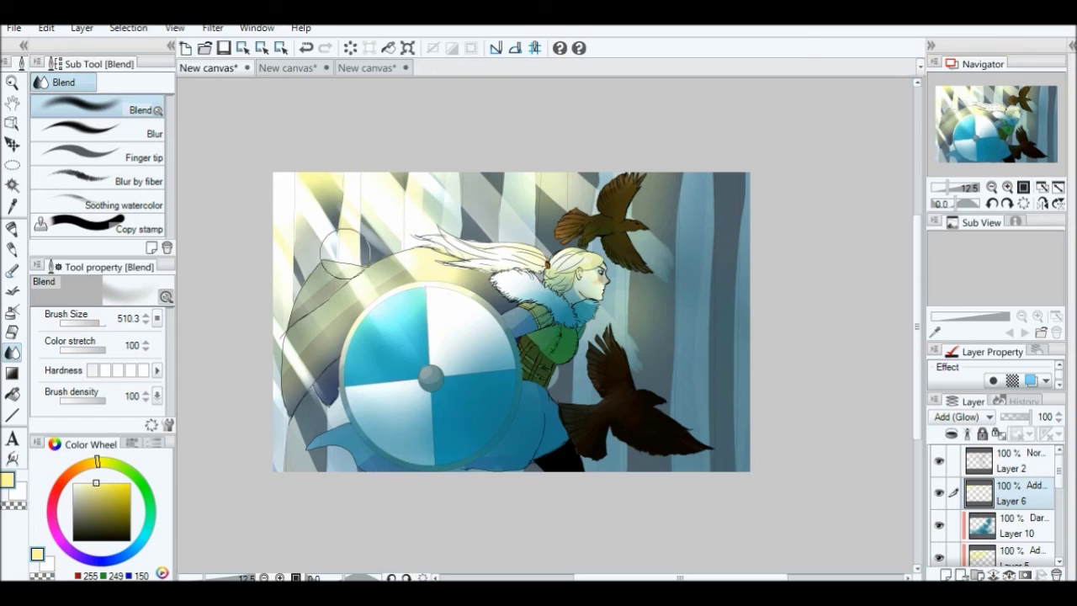
mouse_move(279, 328)
left_mouse_down()
mouse_move(278, 416)
mouse_move(331, 372)
mouse_move(378, 429)
mouse_move(478, 427)
left_mouse_up()
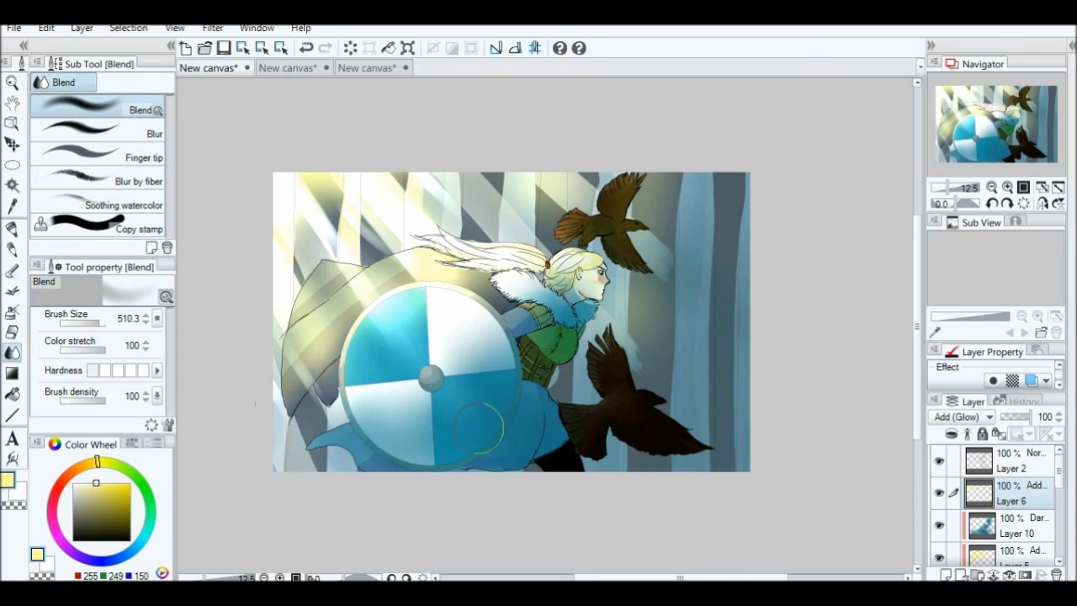
Recolor the hair and fur outlines on Layer 2 blue, RGB 49, 0, 227, with the Milli pen
left_click(1037, 470)
left_click(12, 227)
left_click(80, 105)
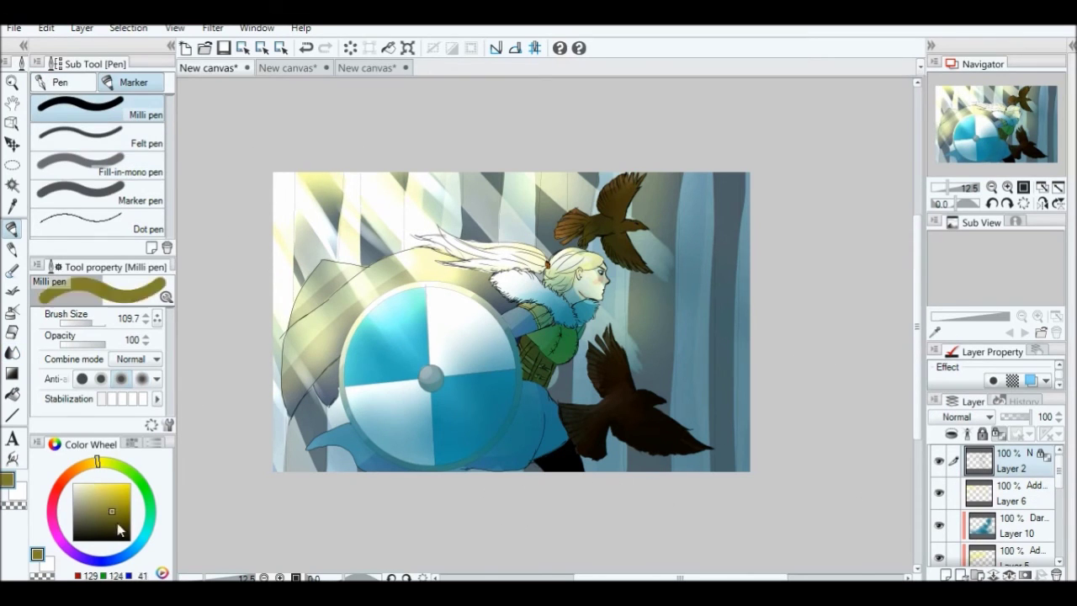
left_click(145, 497)
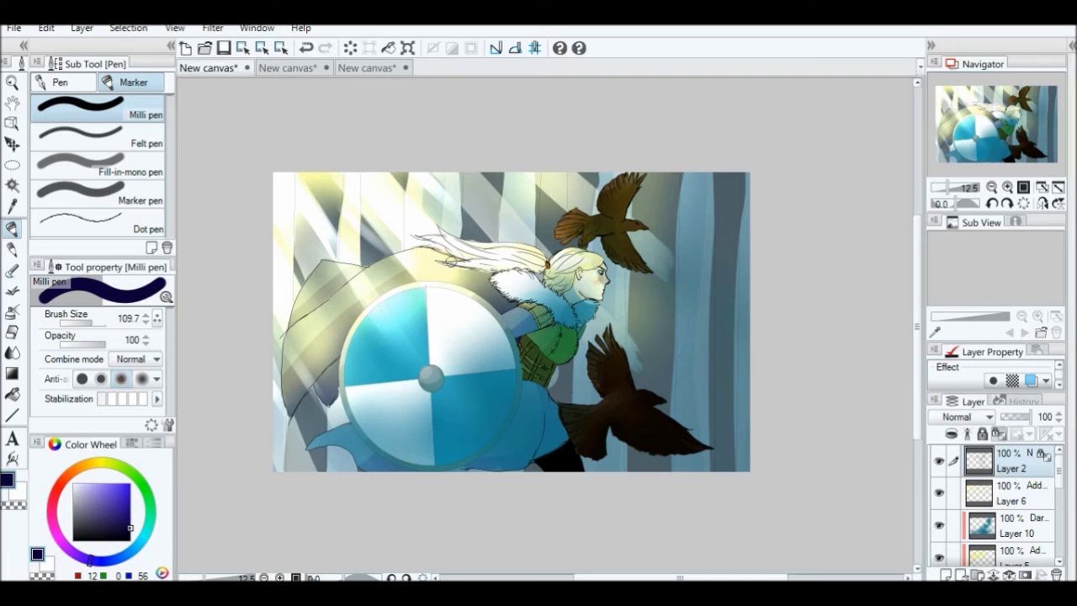
left_click_drag(128, 524, 130, 489)
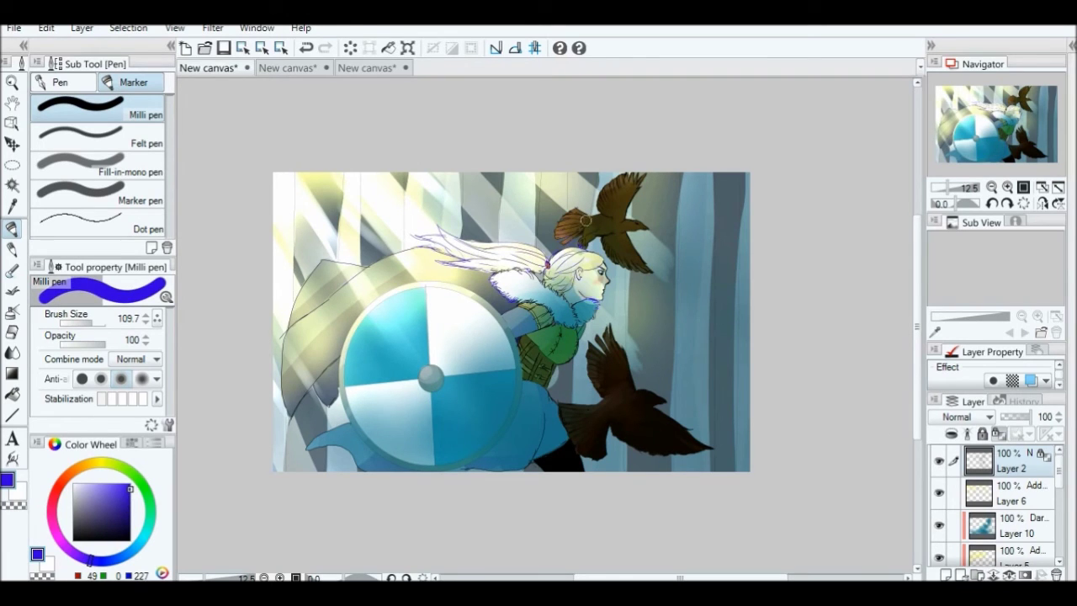
Recolor parts of the hair outlines black and the birds' outlines brown, RGB 126, 53, 0 and 101, 43, 0
left_click(425, 242, "alt")
left_click(130, 539)
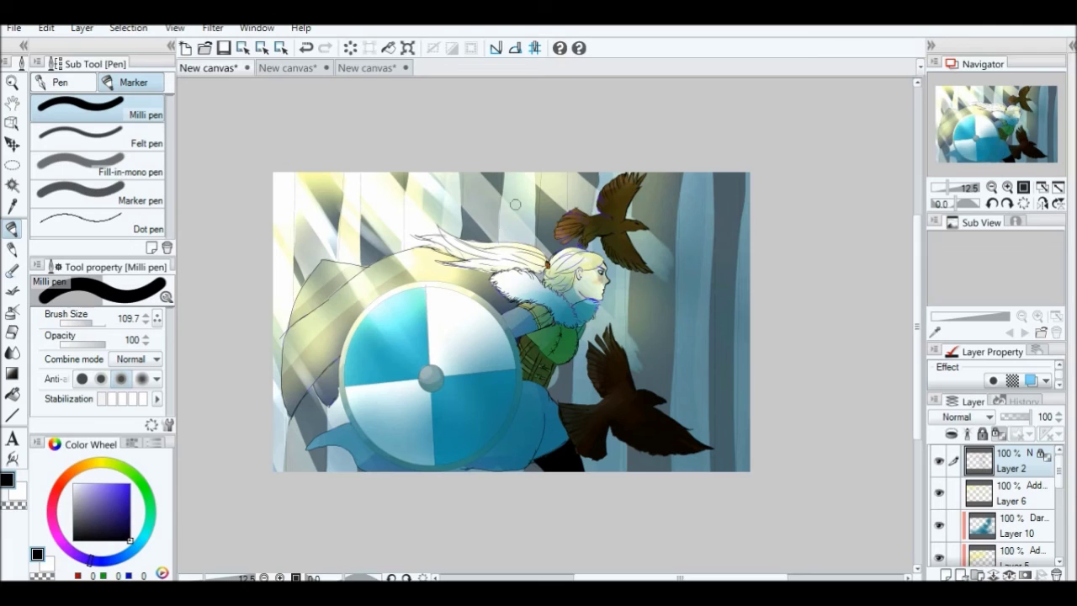
left_click(568, 229, "alt")
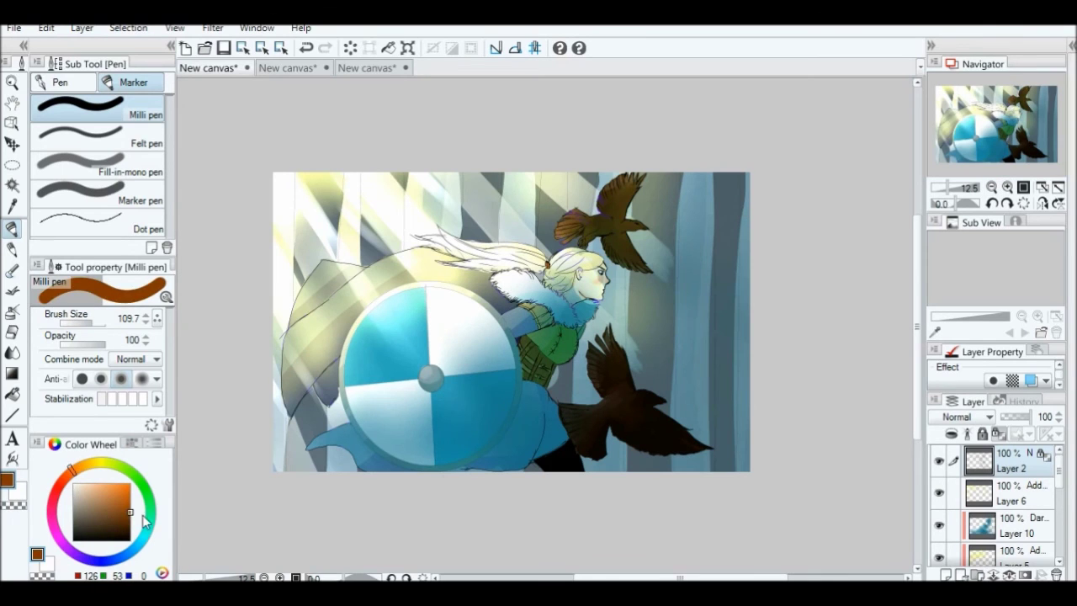
left_click(992, 187)
left_click(1007, 186)
left_click(1008, 156)
Try the 40% 60/0 Noise monochrome tone over the whole drawing, placed above Layer 6
left_click(1008, 492)
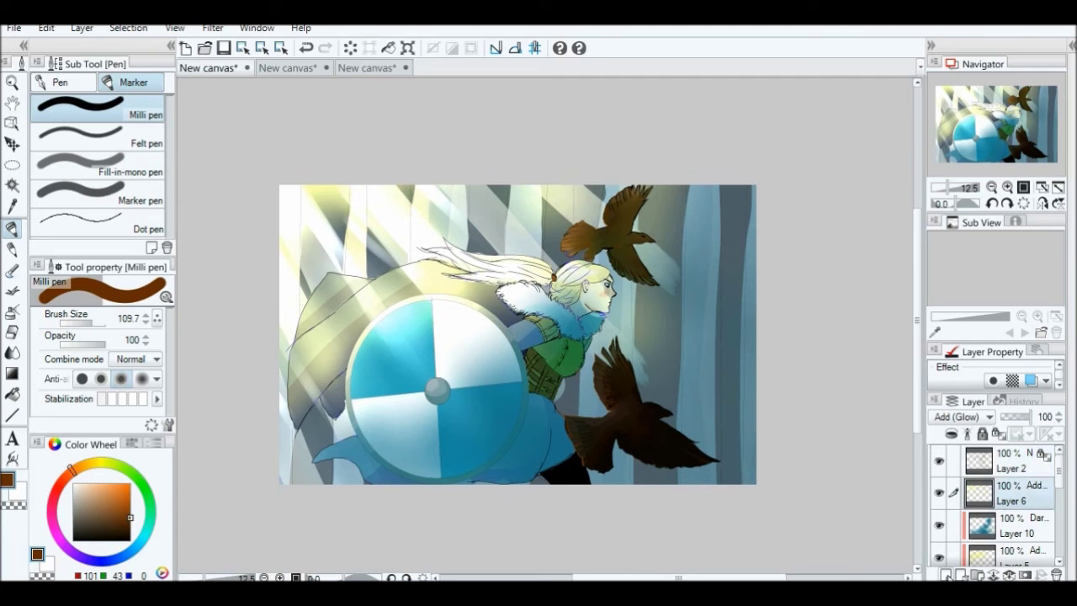
left_click(931, 45)
left_click(867, 156)
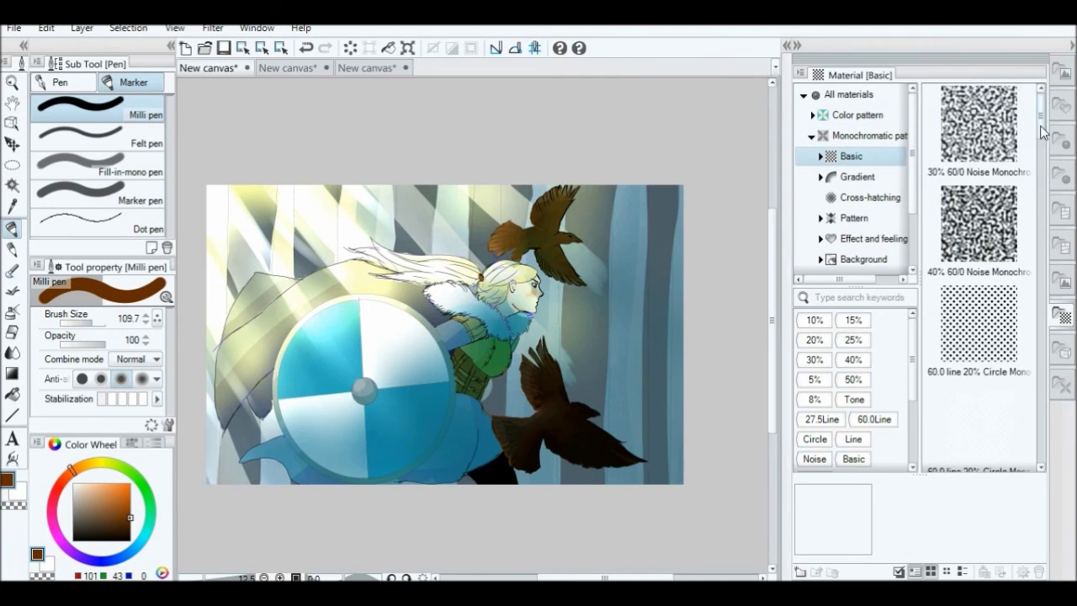
scroll(1042, 181, "down", 3)
left_click_drag(1042, 190, 1040, 117)
left_click_drag(979, 223, 589, 379)
left_click(796, 45)
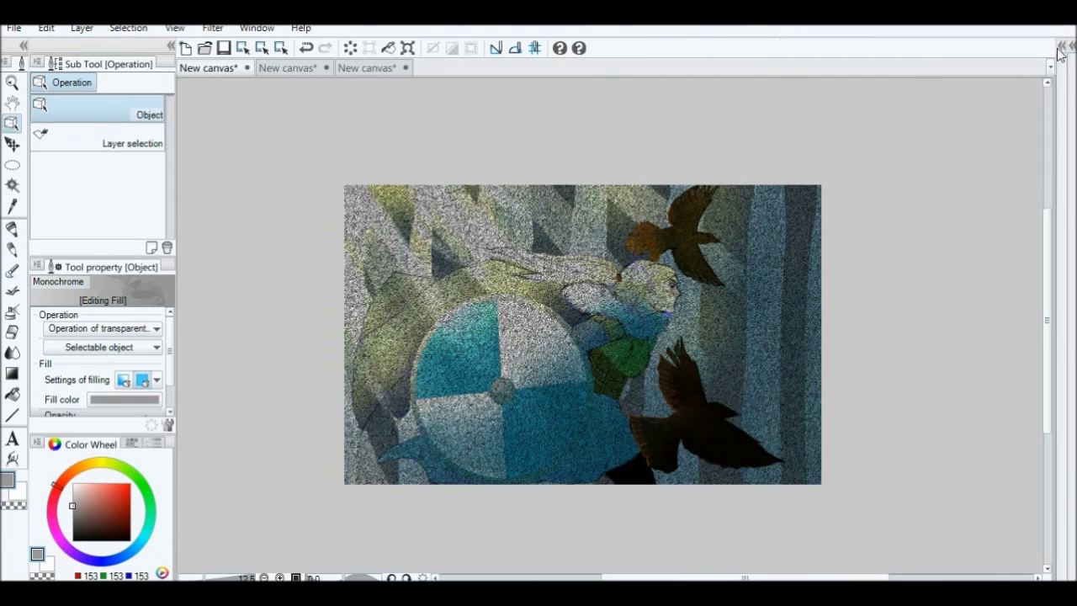
Try the noise tone as Layer 11 in Overlay mode at 66% opacity, and undo those changes
left_click(1035, 575)
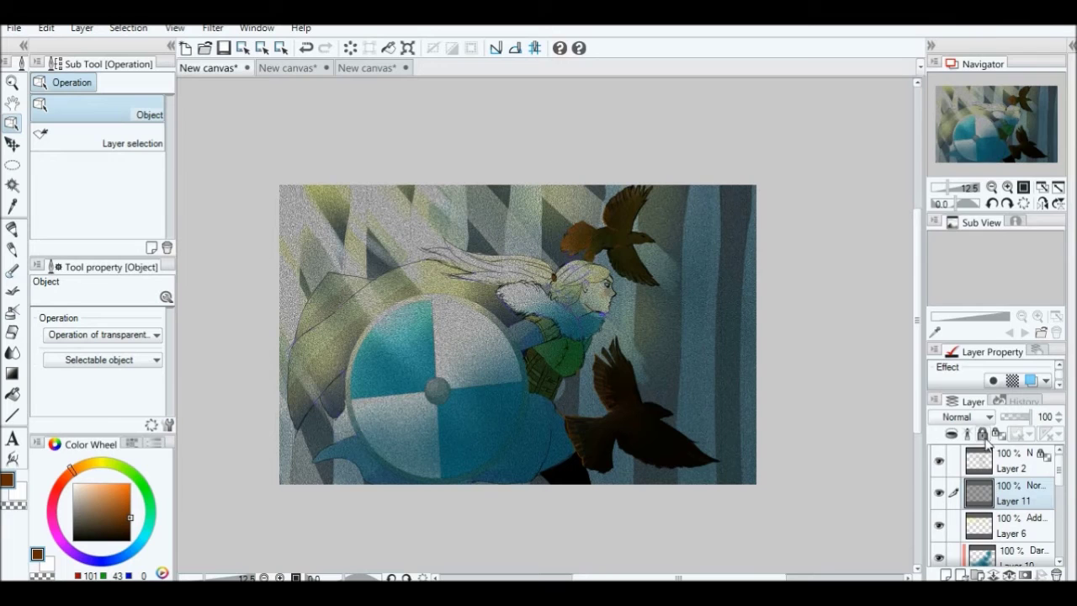
left_click(966, 417)
left_click(951, 299)
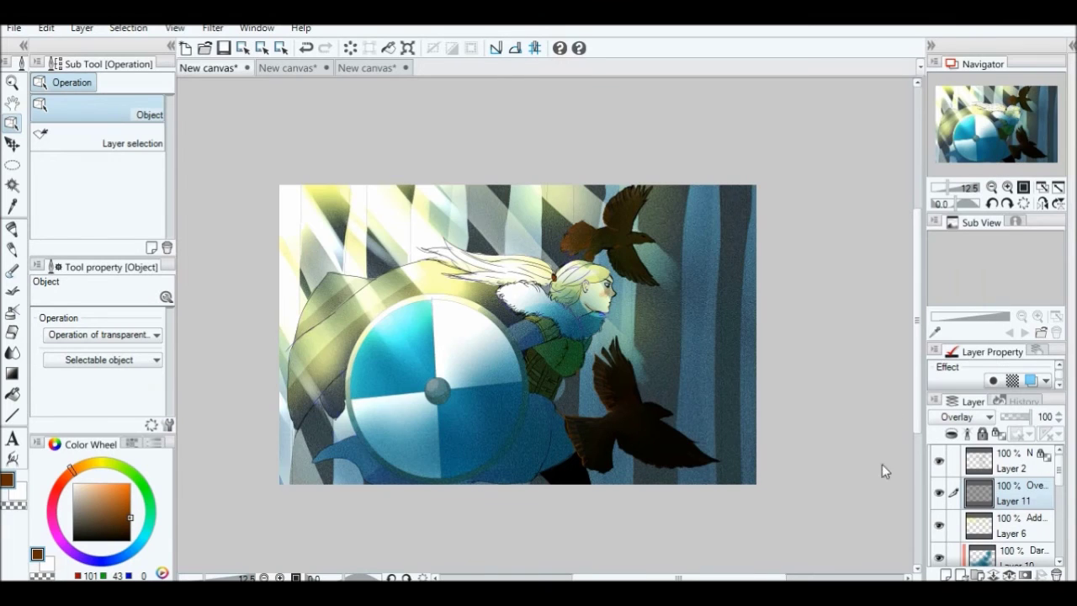
left_click_drag(1030, 416, 1019, 419)
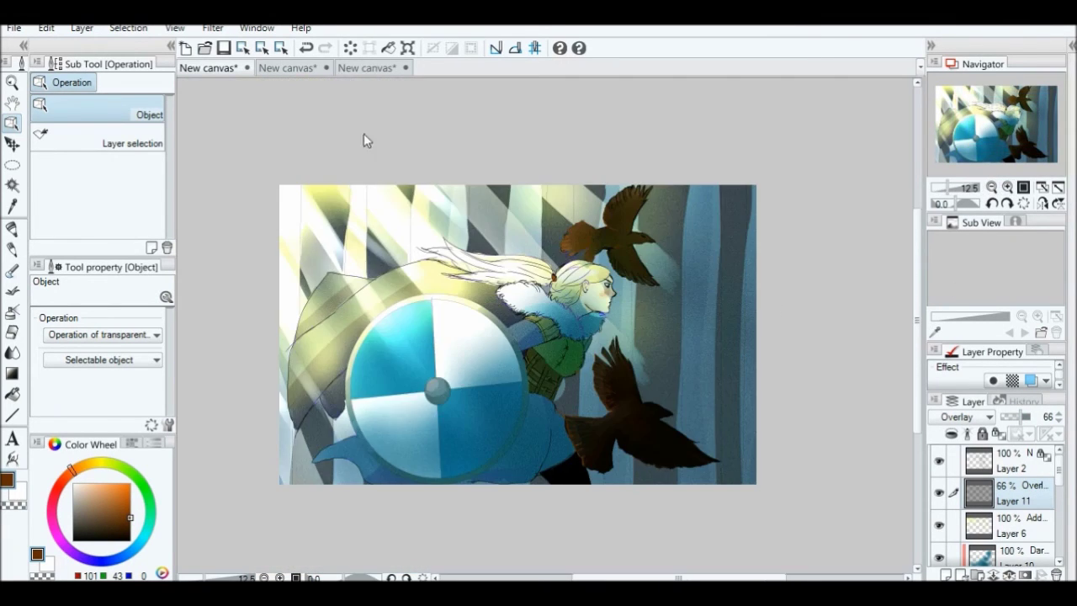
left_click(305, 48)
left_click(305, 48)
left_click(305, 48)
Try the noise tone in Overlay mode at 63% opacity, and delete it
left_click(991, 418)
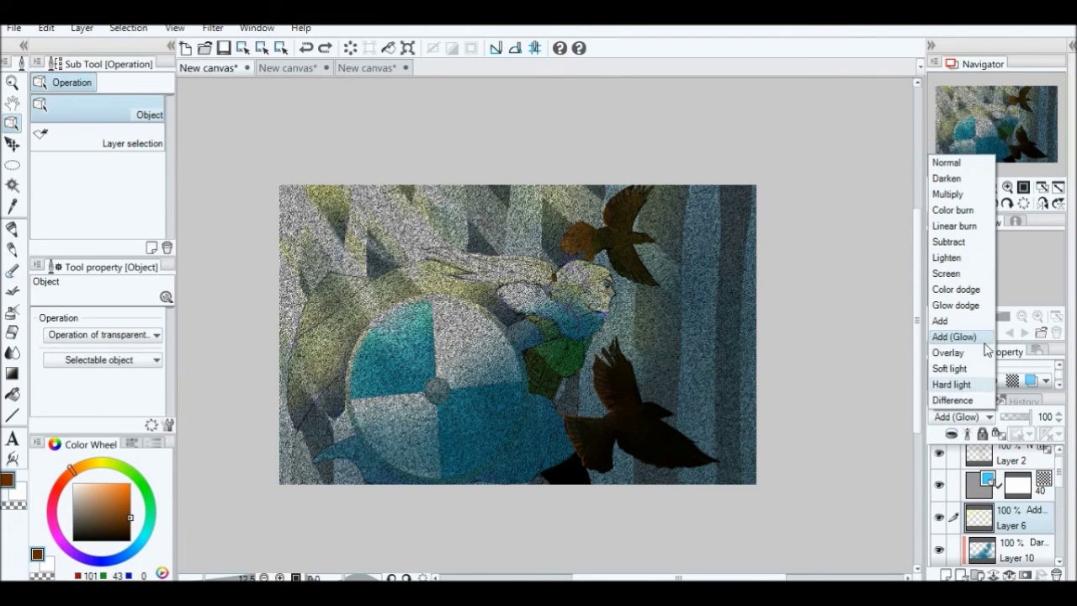
left_click(970, 338)
left_click(968, 417)
left_click(948, 353)
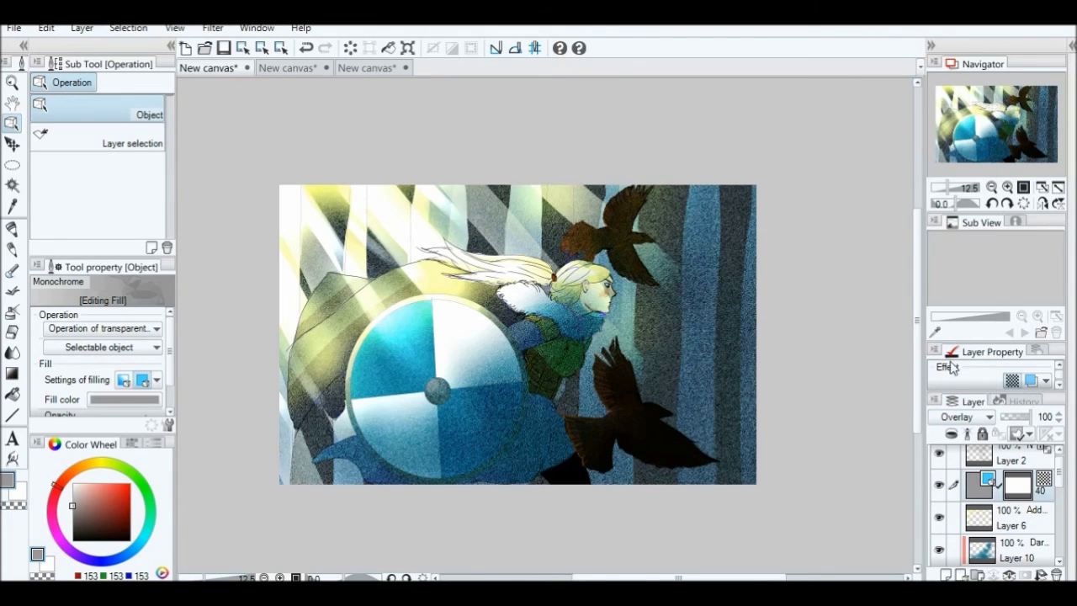
left_click(1020, 418)
left_click(1016, 426)
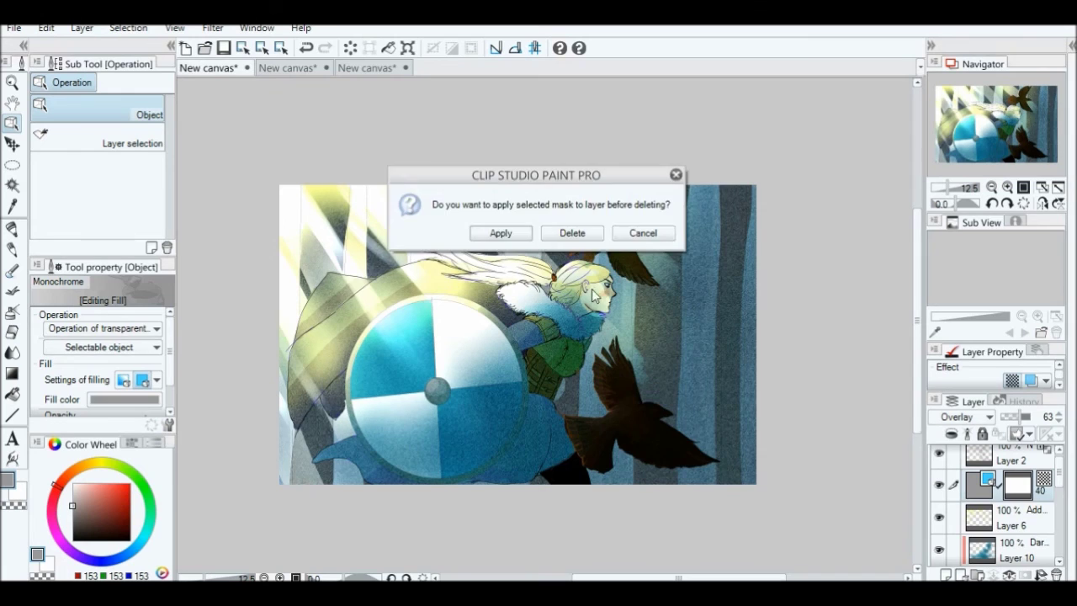
left_click(572, 233)
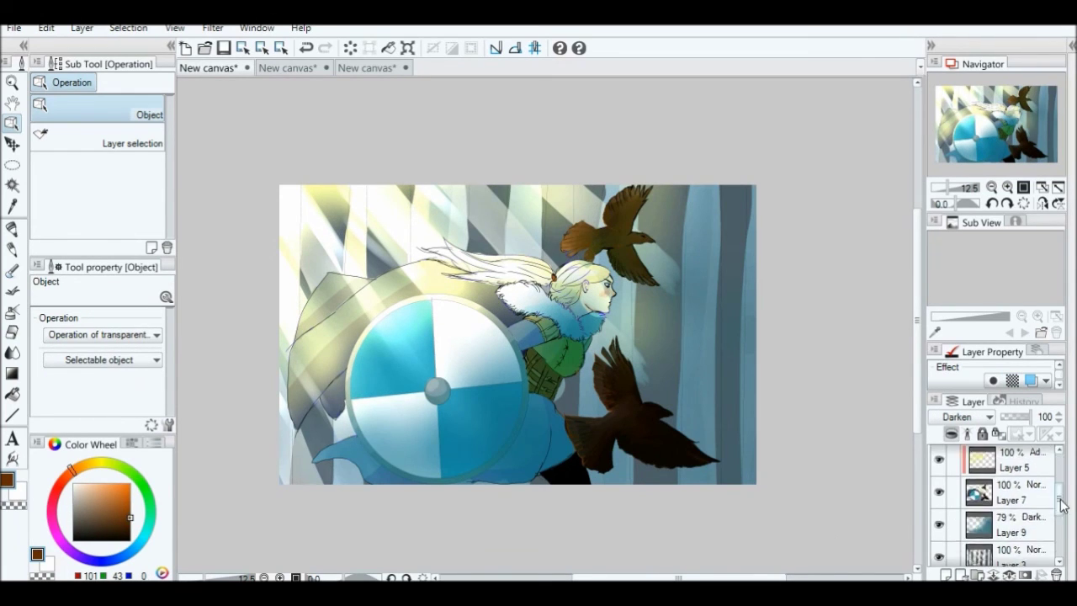
Add a new top layer, place the 60.0 line 20% Circle monochrome tone above it, and set the tone to Overlay
key("ctrl+shift+n")
left_click(1073, 46)
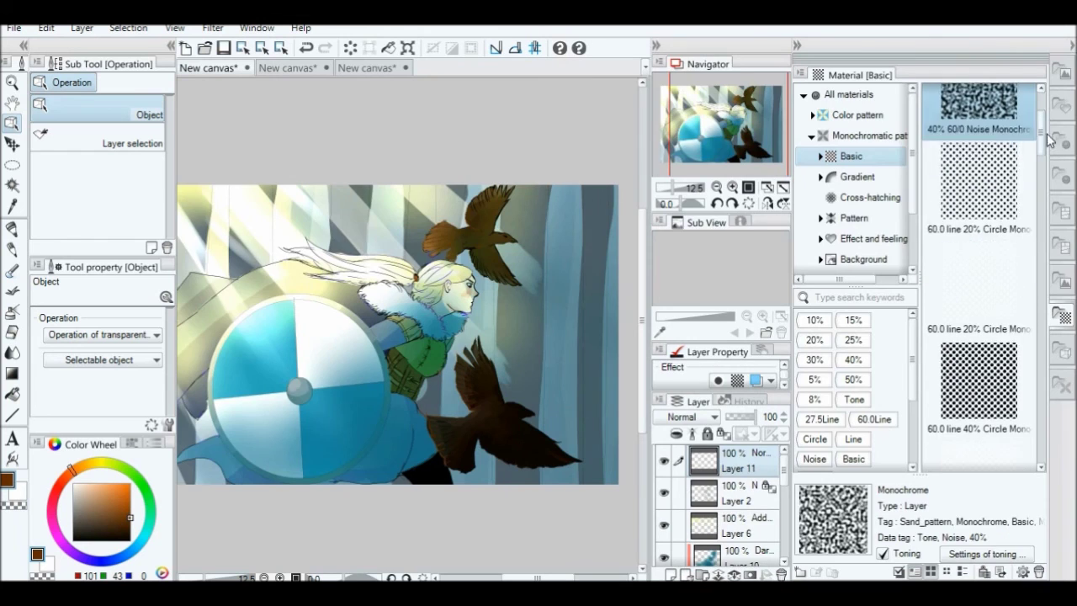
left_click_drag(979, 193, 532, 484)
left_click(797, 46)
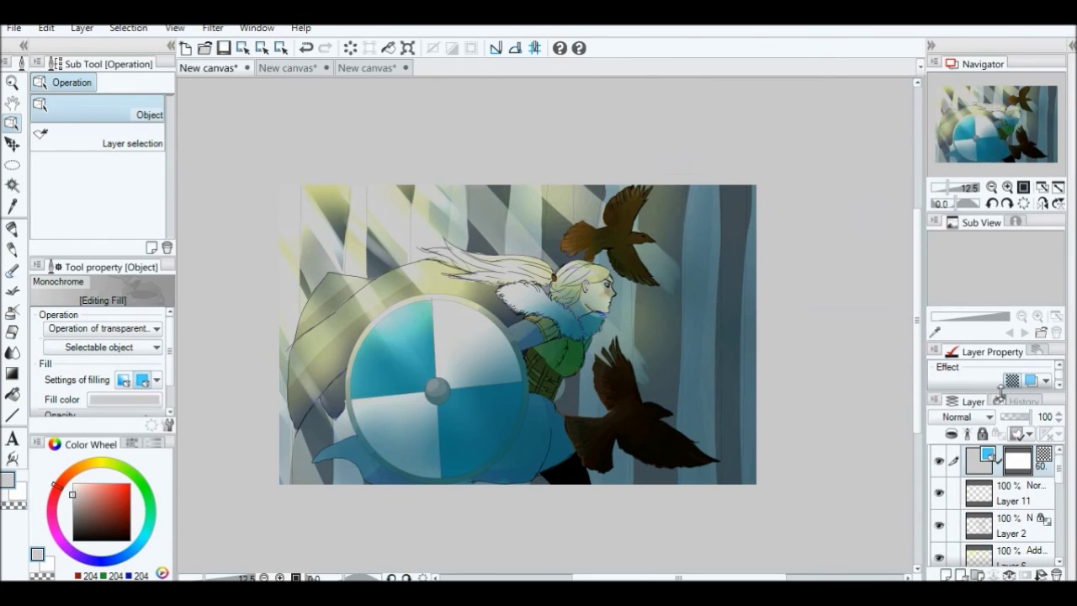
left_click(966, 416)
left_click(959, 288)
left_click(1007, 187)
left_click(1007, 187)
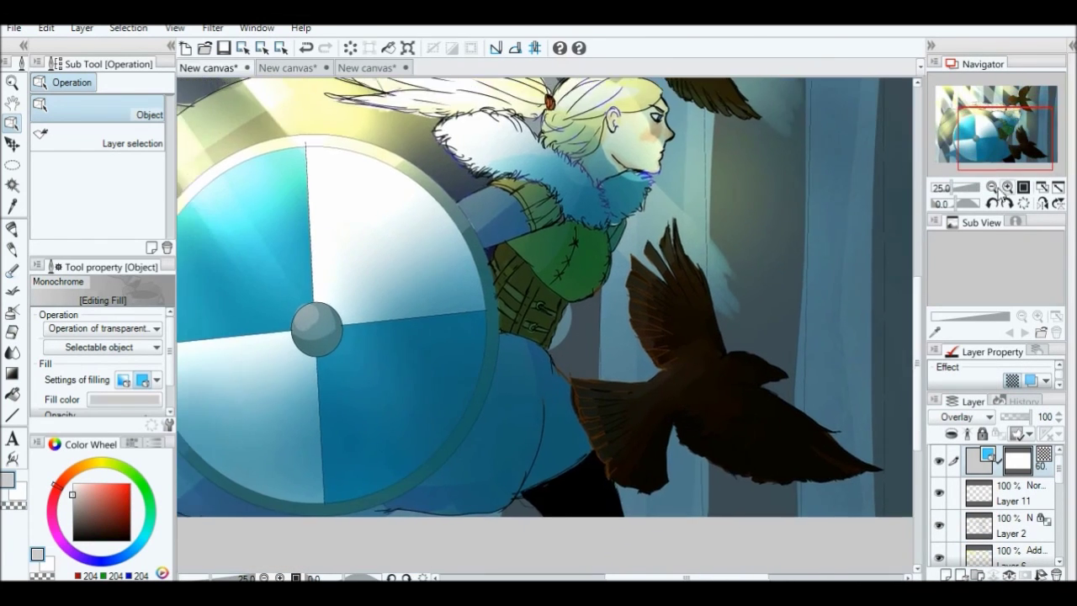
left_click(1023, 187)
Merge the dot tone into Layer 11 and set that layer to Overlay mode at 95% opacity
left_click(1009, 575)
left_click(966, 417)
left_click(960, 337)
left_click(1019, 418)
left_click_drag(1019, 419, 1029, 418)
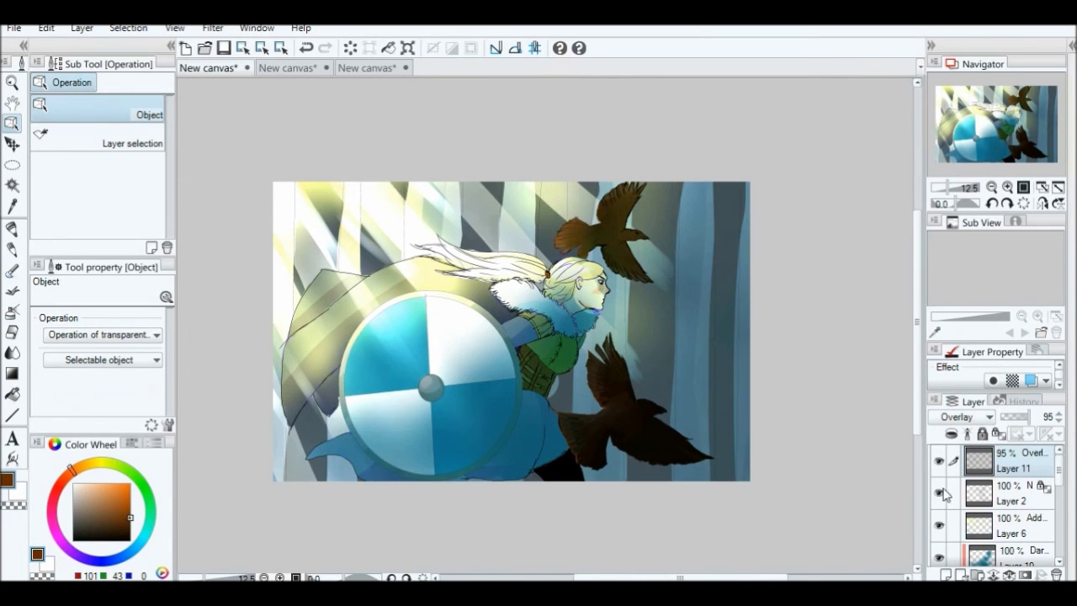
Recolor the remaining blue and brown outlines on Layer 2 black with the Milli pen
left_click(1008, 187)
left_click(1007, 186)
left_click(887, 332)
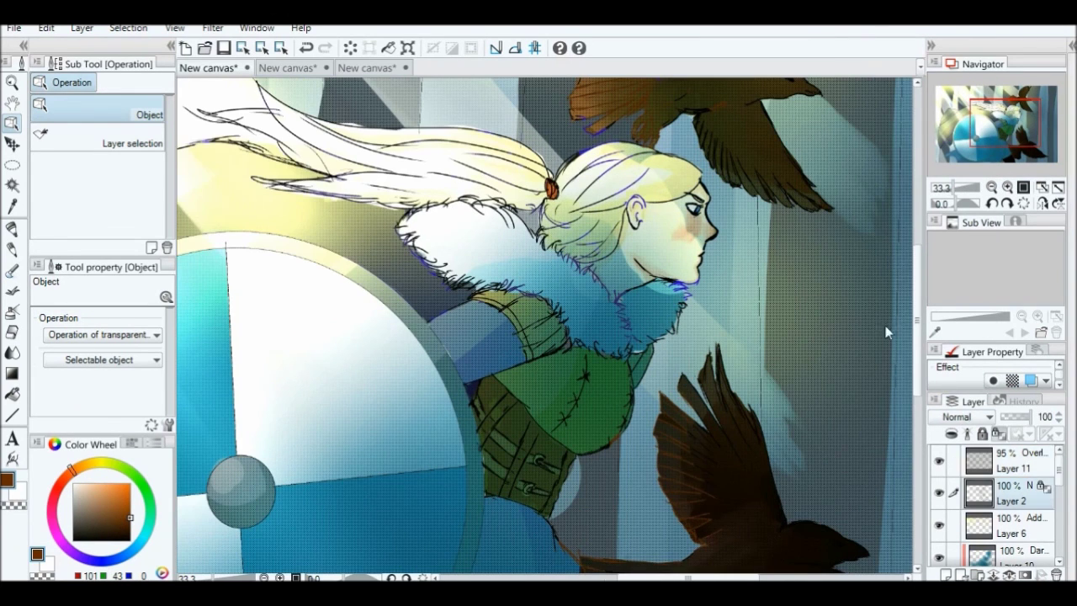
left_click(12, 229)
mouse_move(991, 136)
left_mouse_down()
mouse_move(964, 143)
mouse_move(996, 152)
left_mouse_up()
scroll(980, 143, "down", 1)
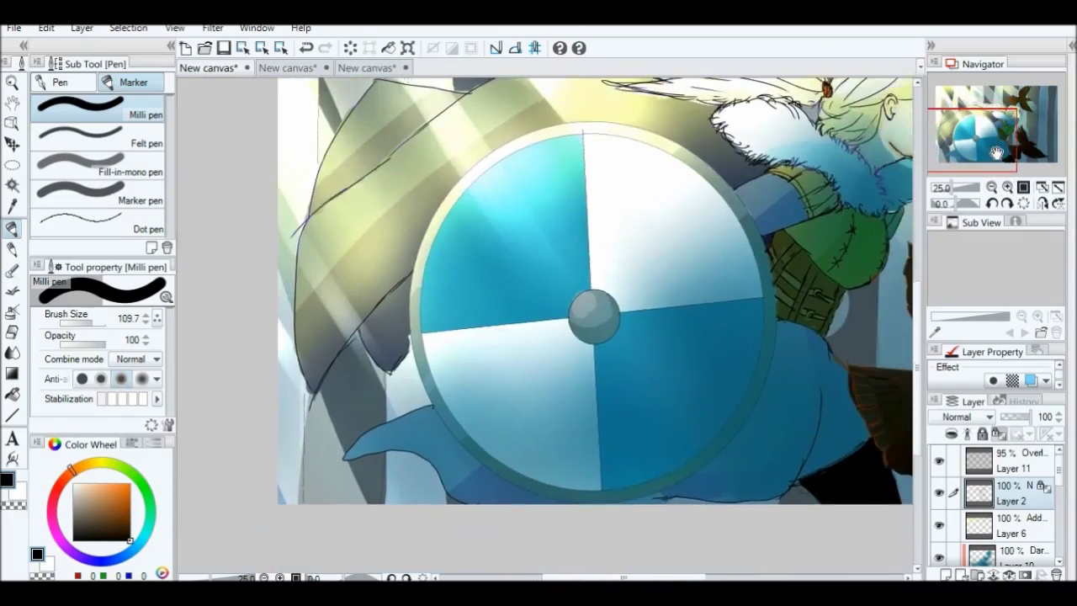
Add a layer above Layer 11 and write the artist's signature in the drawing's lower-right corner with the black Darker pencil, size 7.5
scroll(997, 153, "up", 4)
key("p")
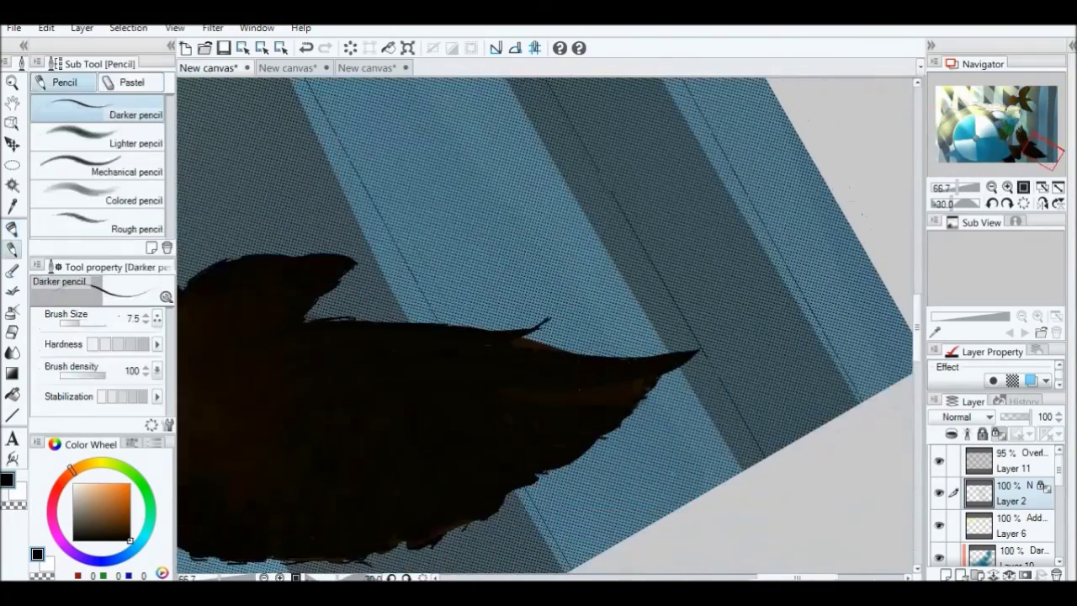
key("ctrl+shift+n")
left_click_drag(689, 478, 702, 471)
left_click_drag(714, 456, 707, 461)
mouse_move(721, 447)
left_mouse_down()
mouse_move(726, 464)
mouse_move(771, 421)
left_mouse_up()
left_click_drag(776, 425, 783, 411)
left_click_drag(787, 419, 885, 354)
key("ctrl+@")
key("ctrl+0")
scroll(1010, 154, "up", 3)
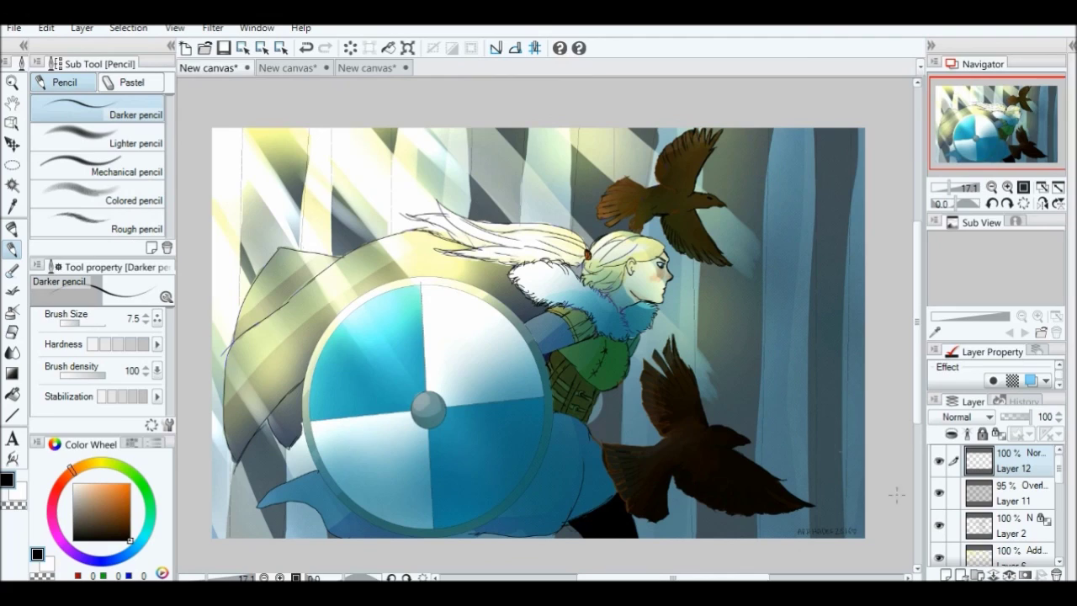